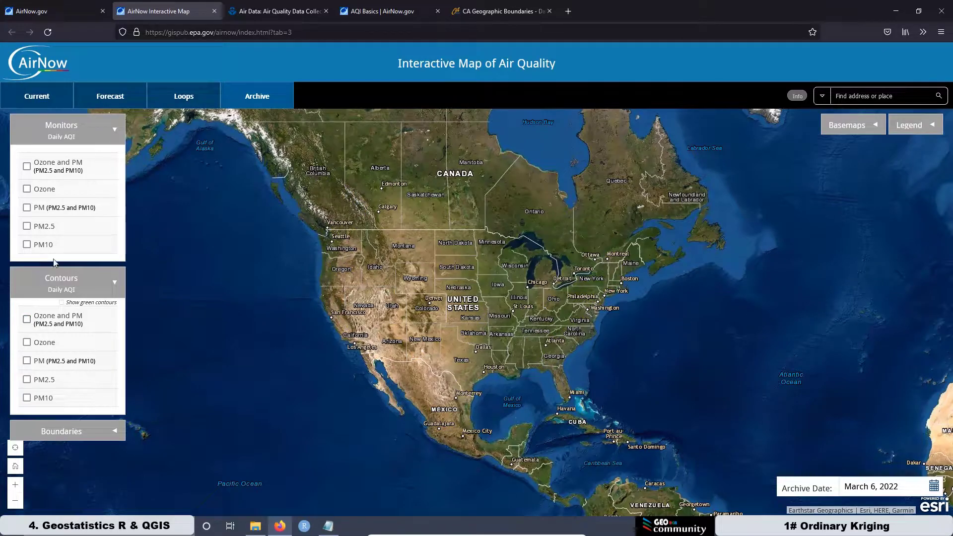
# Display the daily AQI ozone monitors on the map around California and the western United States, with the air quality legend
pyautogui.click(27, 189)
pyautogui.scroll(2, 341, 342)
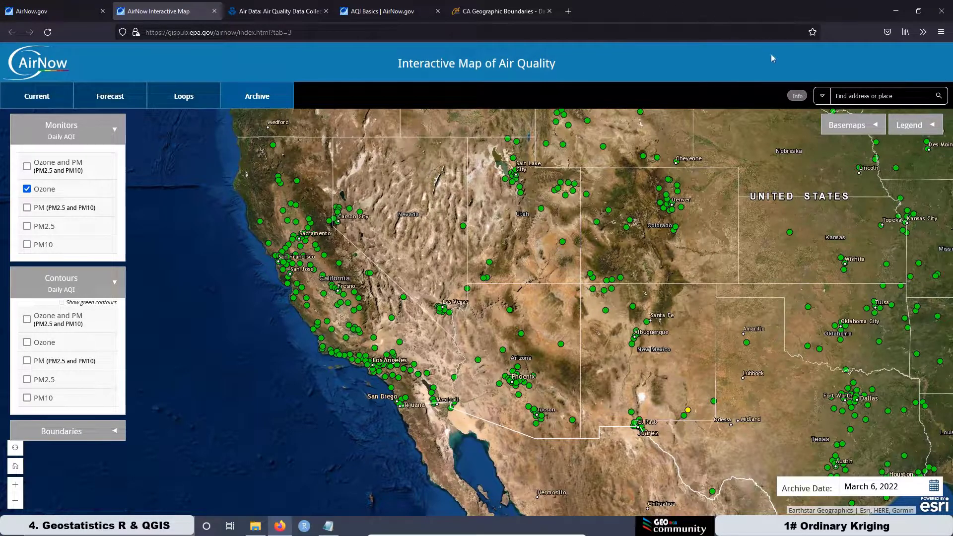
pyautogui.click(904, 129)
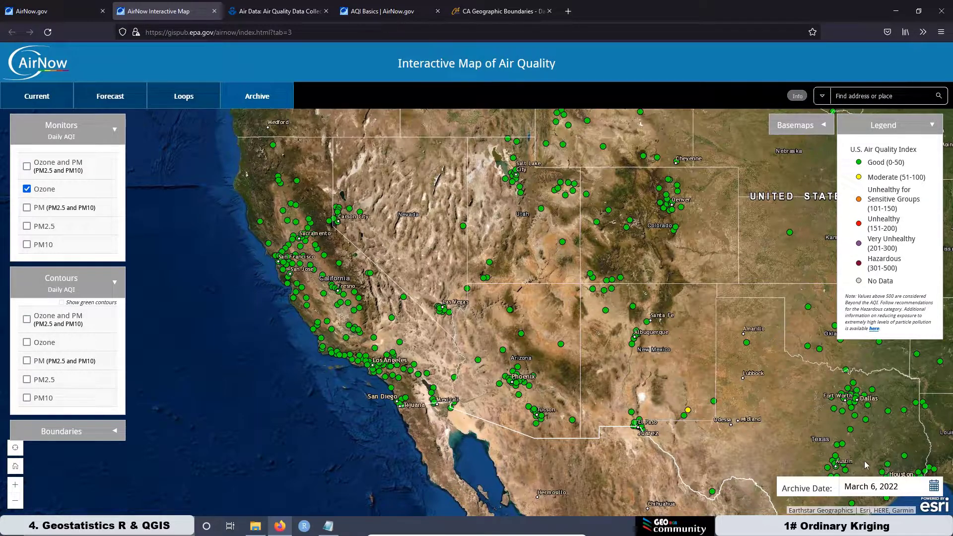
# Set the archive date of the air quality map to August 6, 2021
pyautogui.click(935, 486)
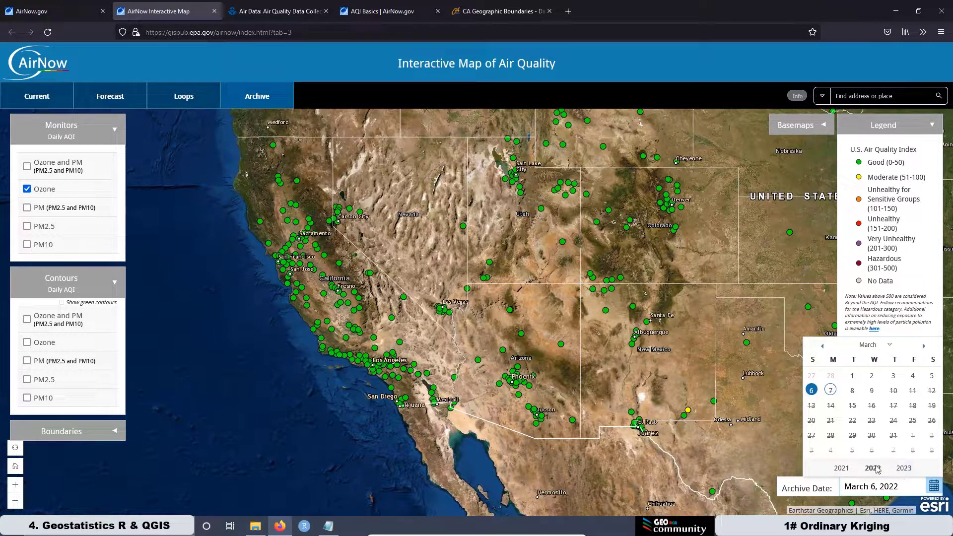
pyautogui.click(842, 470)
pyautogui.click(889, 346)
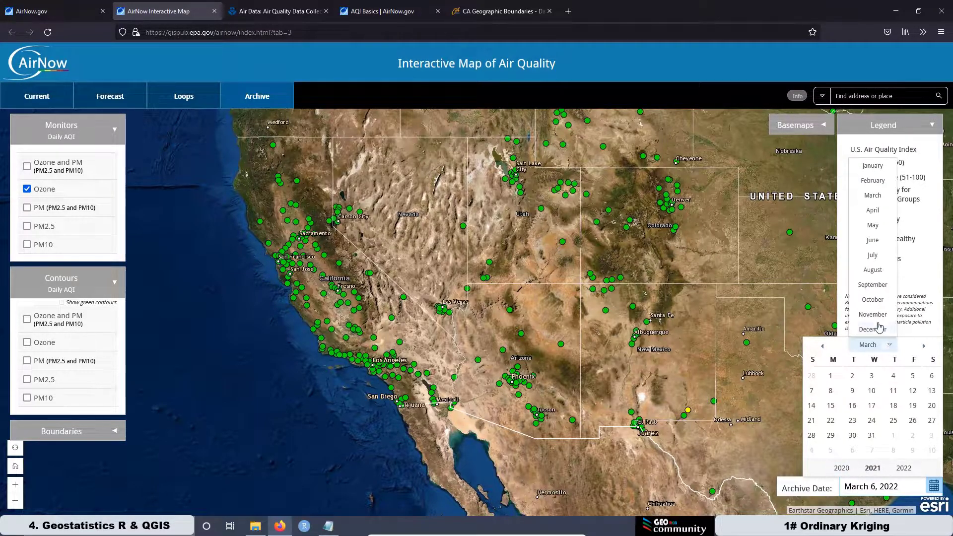
pyautogui.click(872, 271)
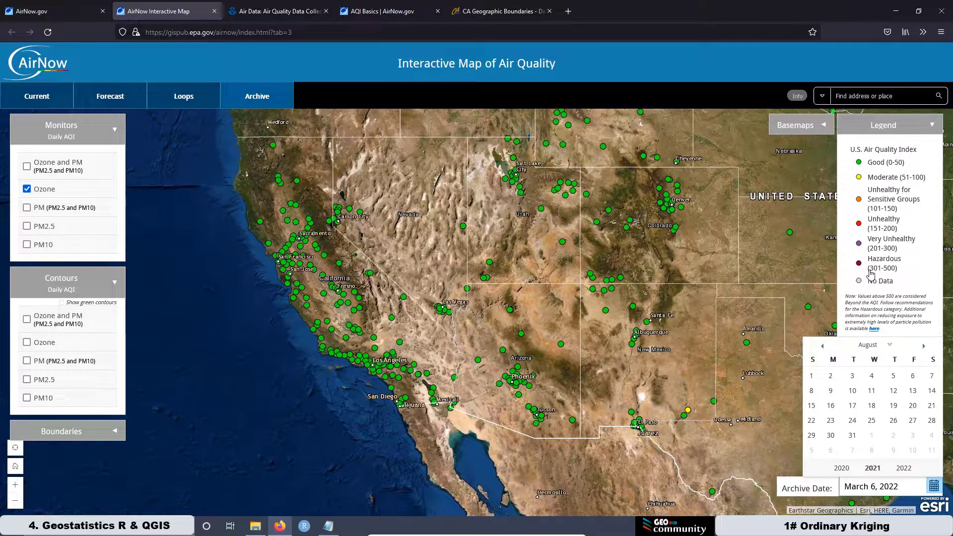
pyautogui.click(914, 378)
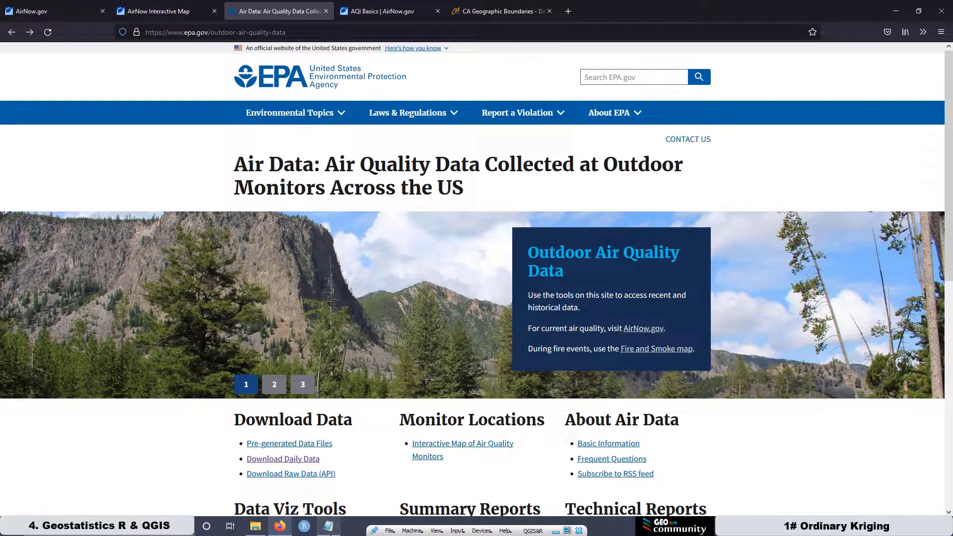
# Switch to Notepad and highlight the listed links to the air quality and California boundary data sources
pyautogui.click(328, 527)
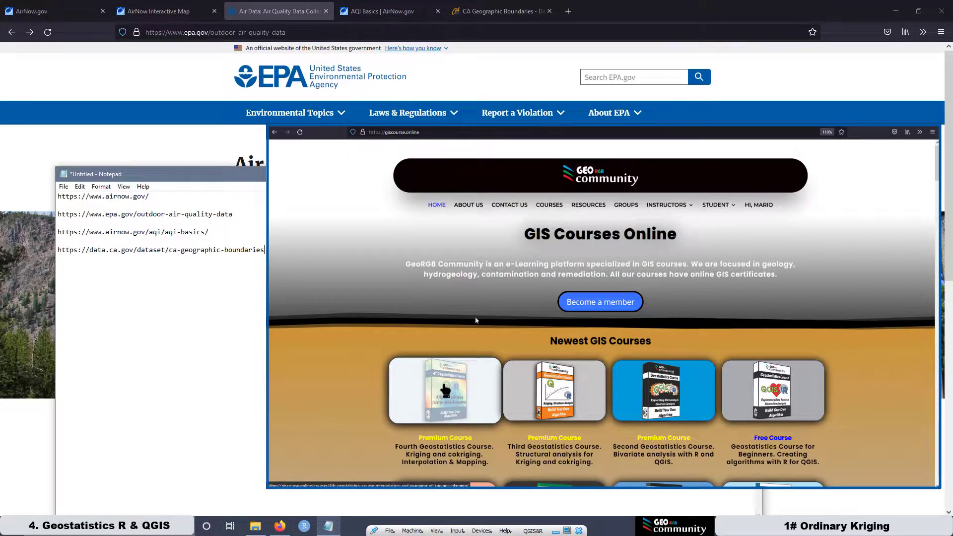
pyautogui.moveTo(265, 250); pyautogui.dragTo(55, 197)
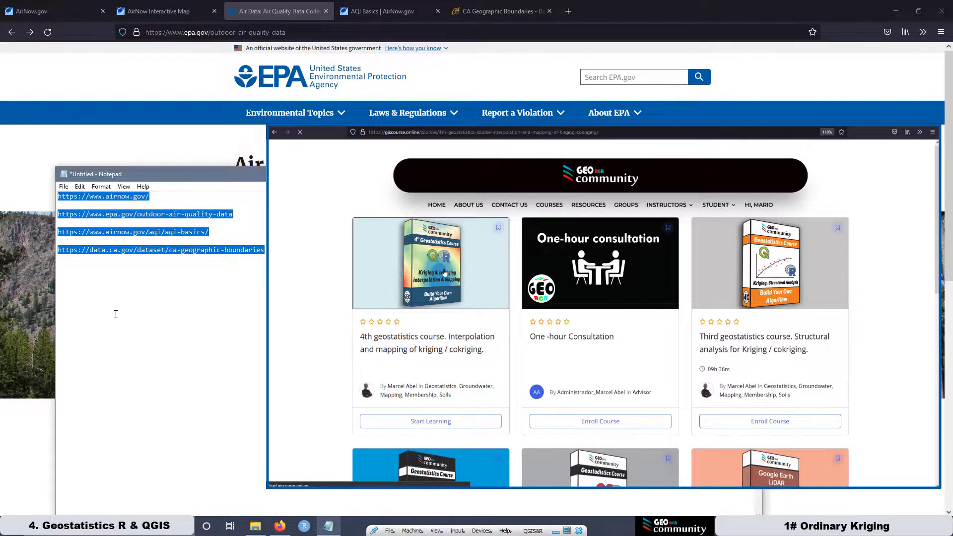
pyautogui.click(116, 314)
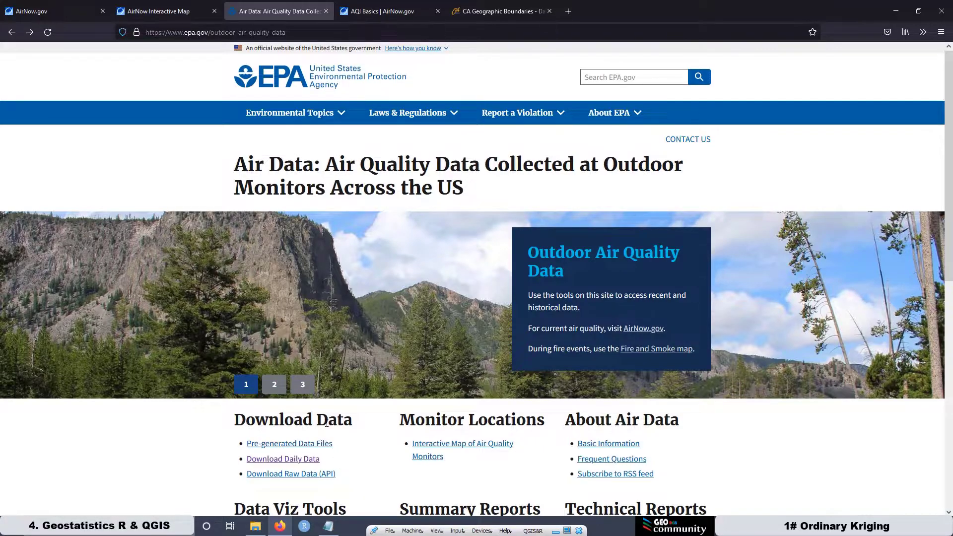
# On the EPA Download Daily Data page, request 2021 Ozone data for all monitor sites in California
pyautogui.click(272, 463)
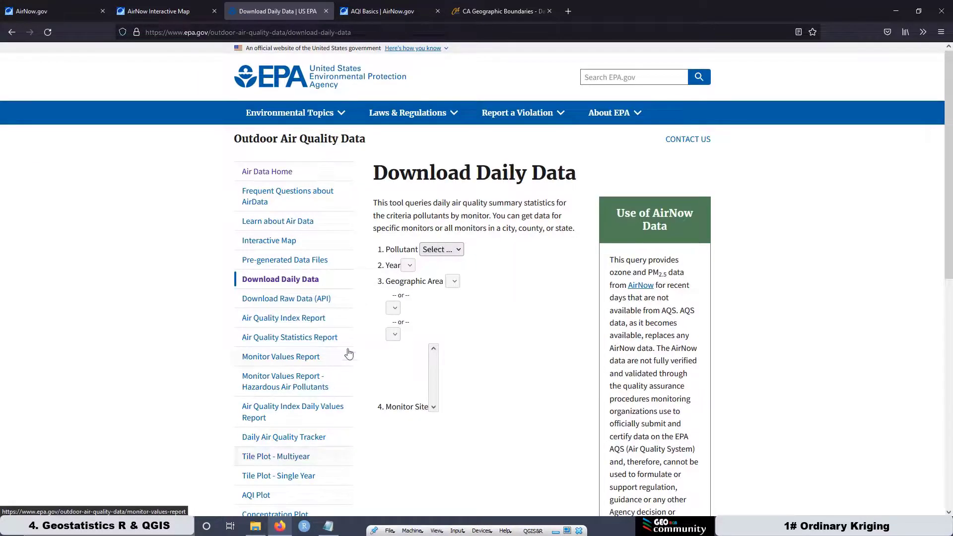
pyautogui.click(452, 249)
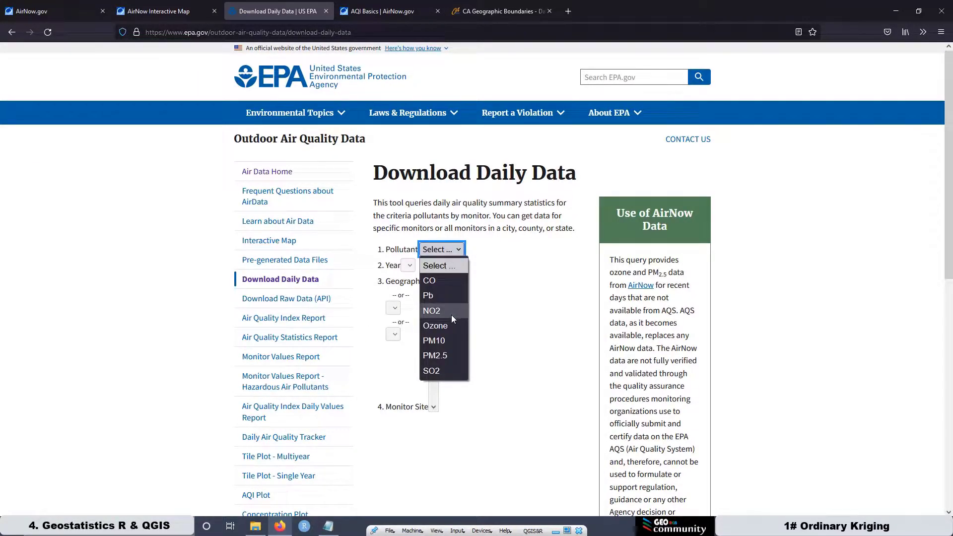
pyautogui.click(439, 329)
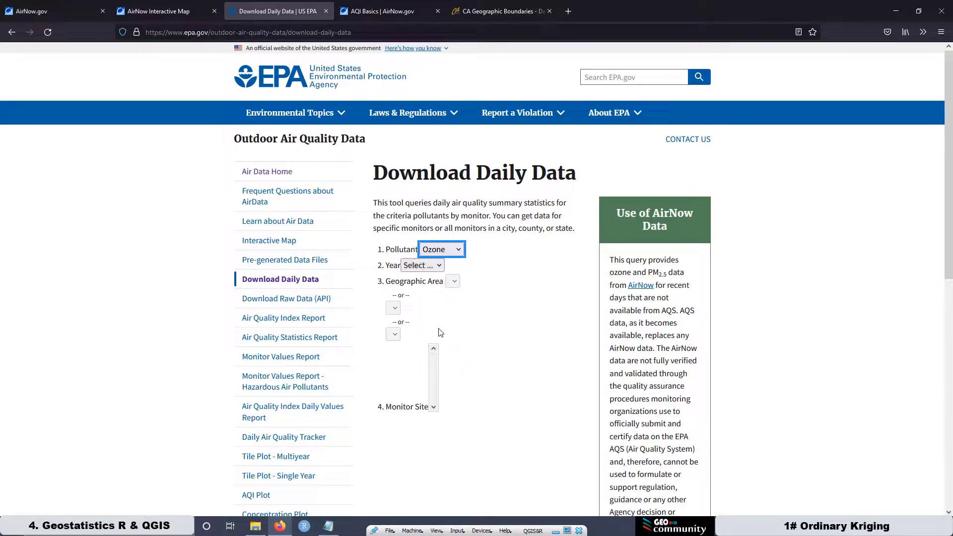
pyautogui.click(439, 268)
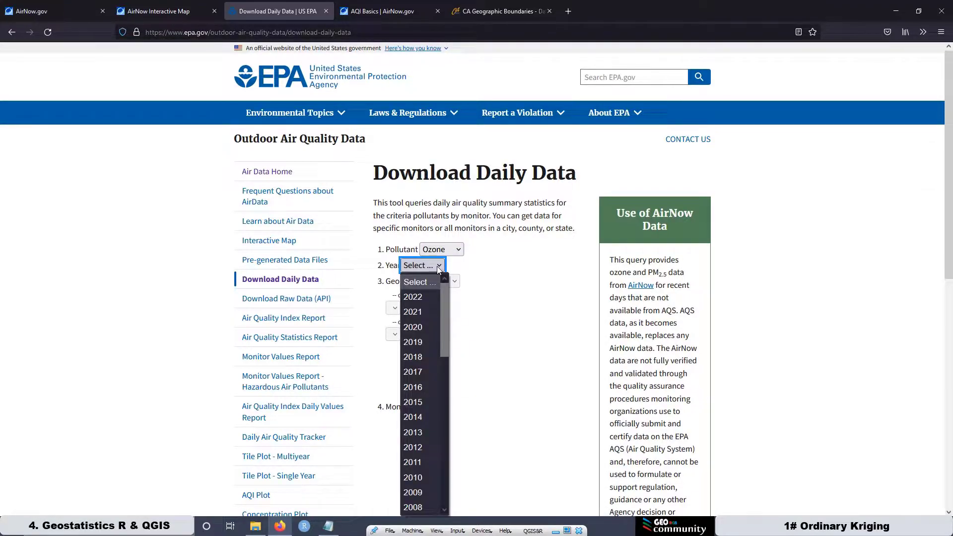
pyautogui.click(421, 313)
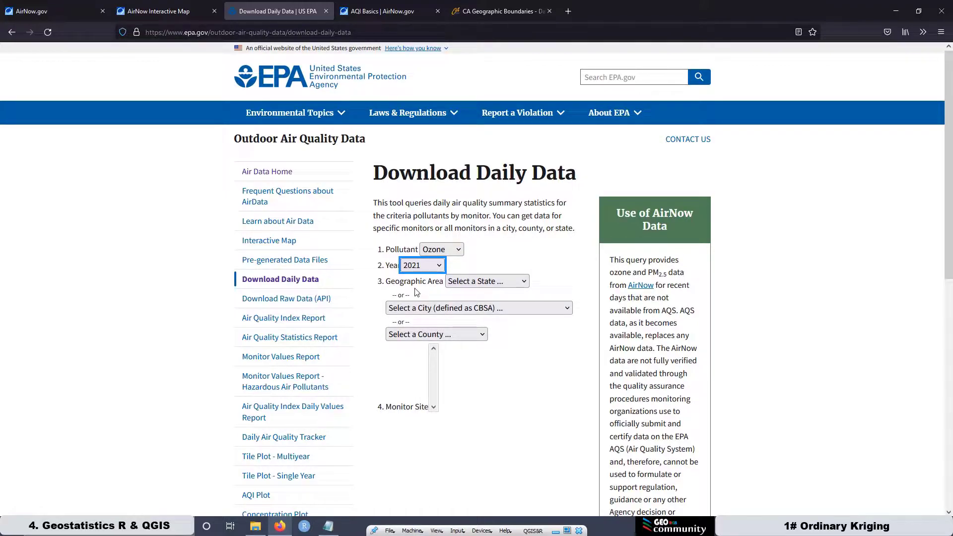
pyautogui.click(480, 285)
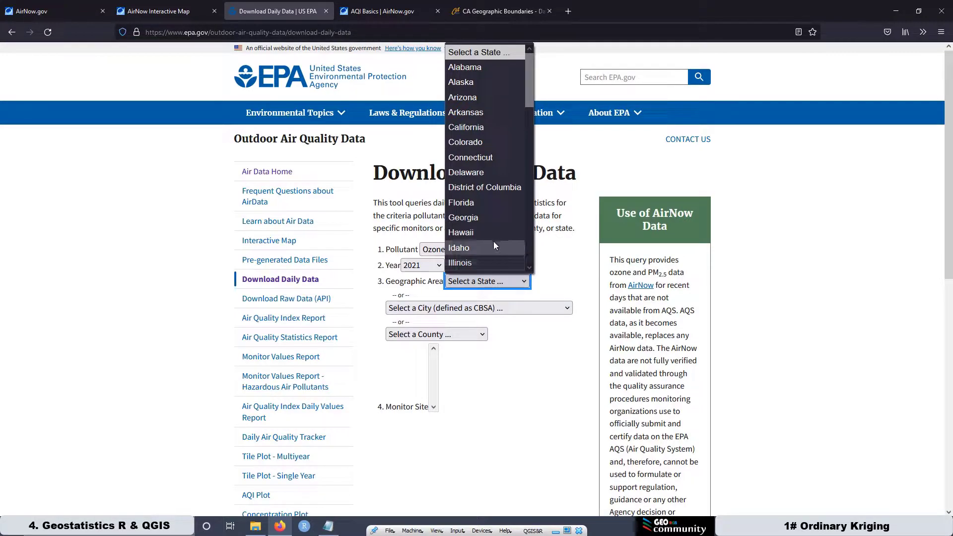
pyautogui.click(476, 128)
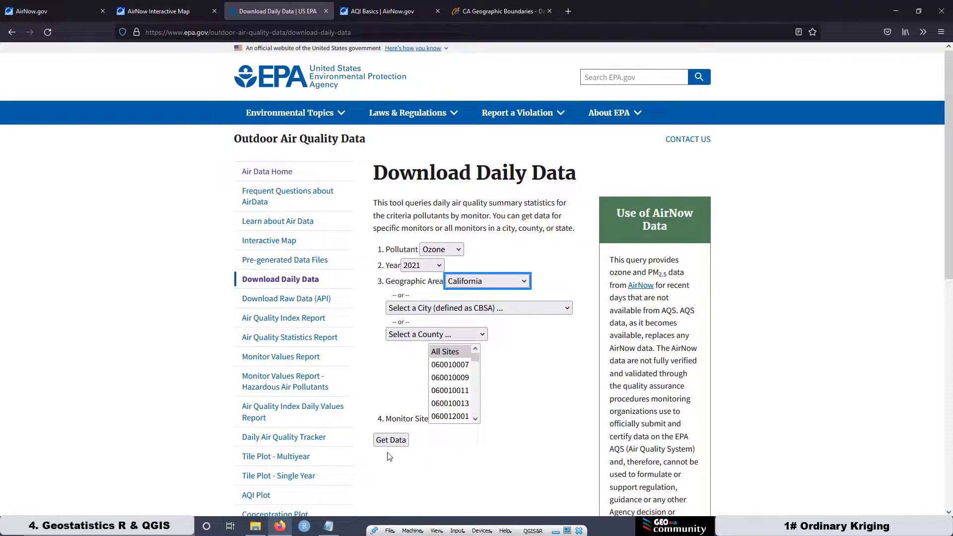
pyautogui.click(389, 440)
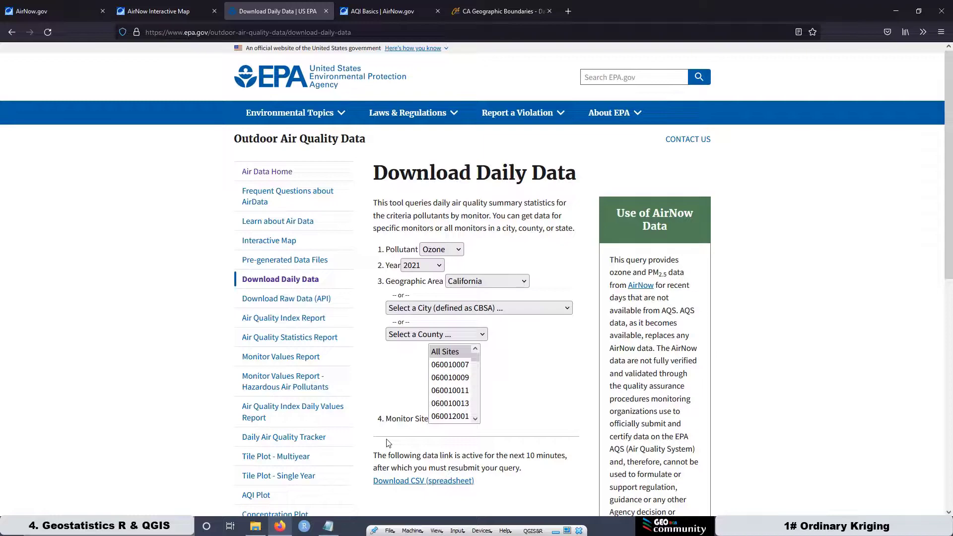
# Download the query result as a CSV spreadsheet and show ad_viz_plotval_data.csv in its folder
pyautogui.click(420, 482)
pyautogui.click(406, 315)
pyautogui.click(512, 354)
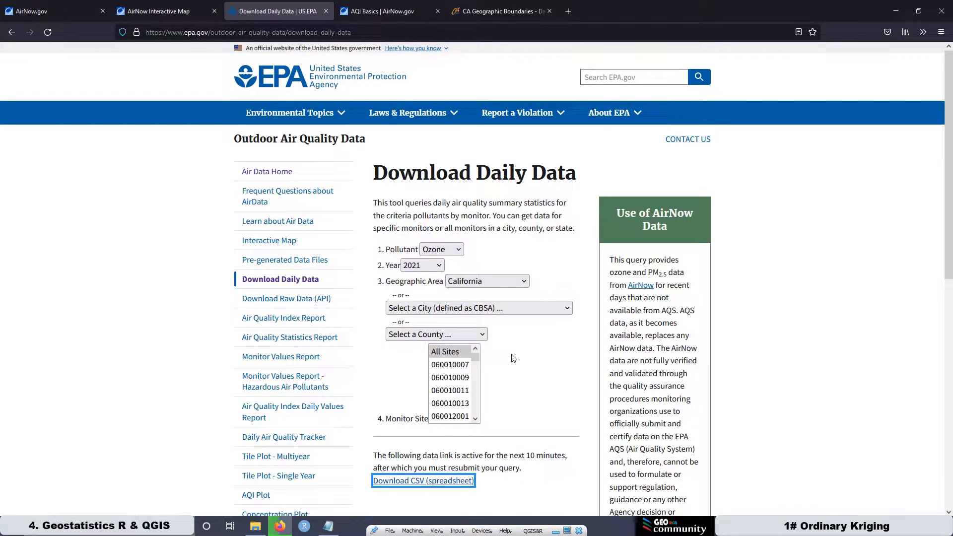
pyautogui.click(942, 32)
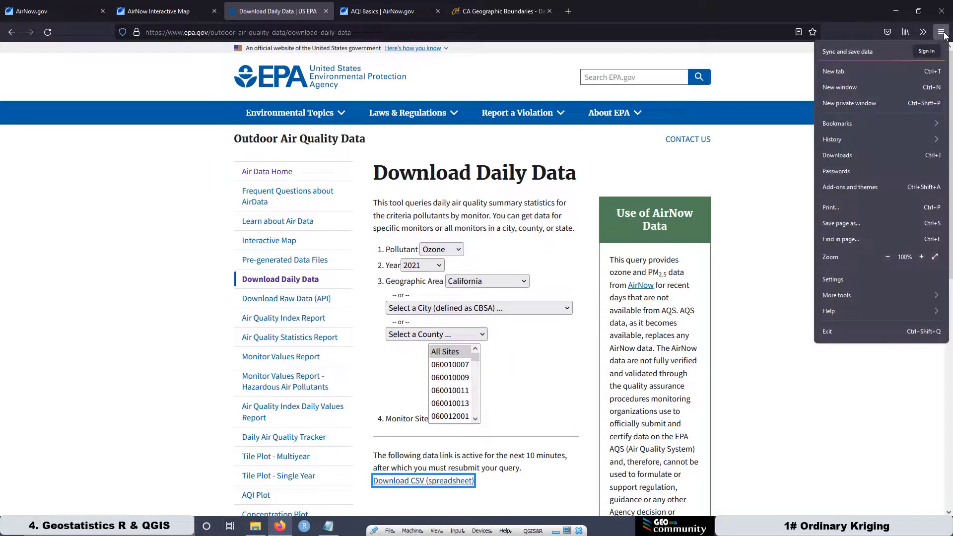
pyautogui.click(852, 155)
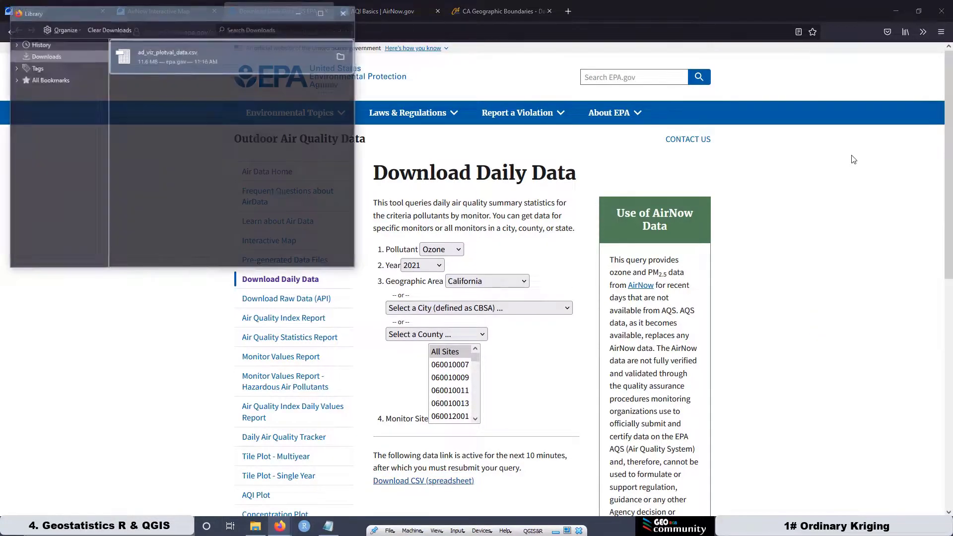
pyautogui.rightClick(214, 58)
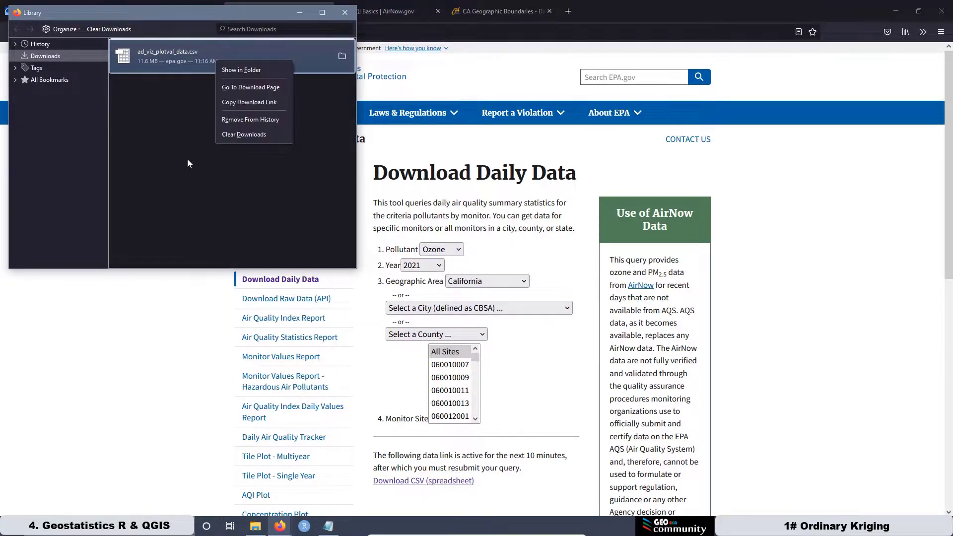
pyautogui.click(228, 69)
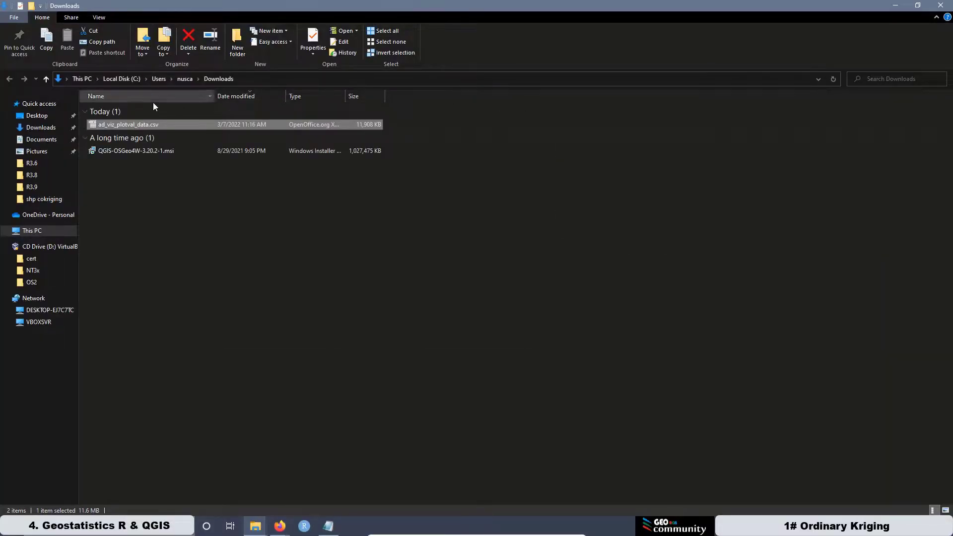
# Move ad_viz_plotval_data.csv from the Downloads folder into the R4.1 folder
pyautogui.rightClick(120, 123)
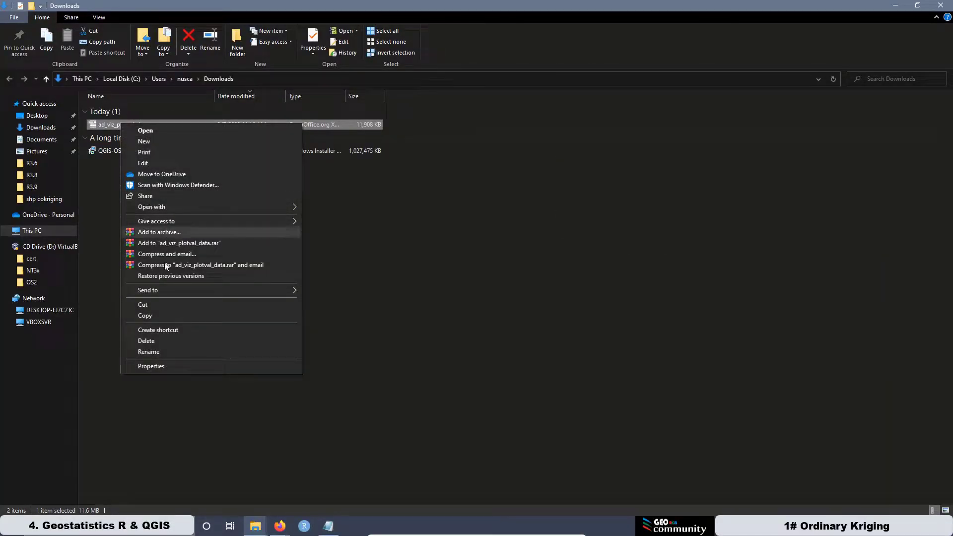
pyautogui.click(159, 308)
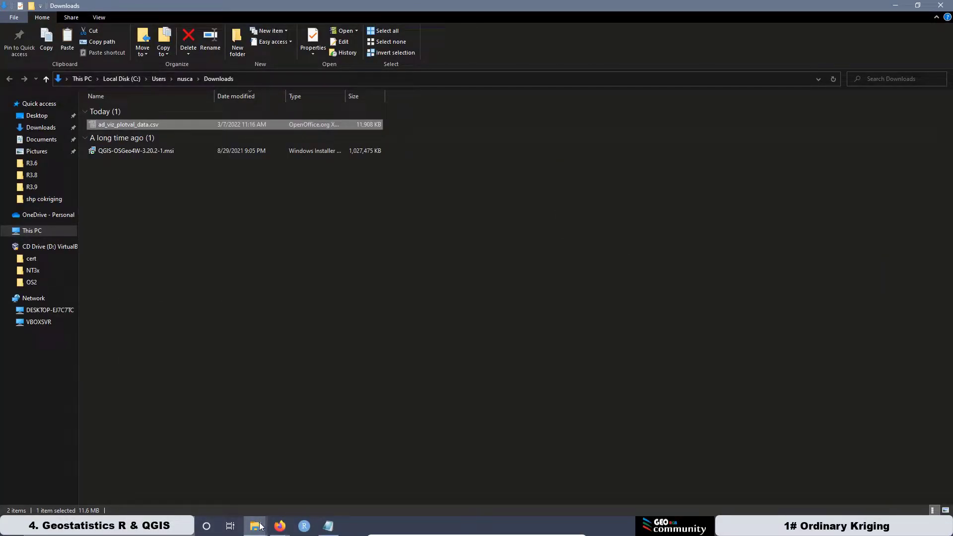
pyautogui.moveTo(260, 526)
pyautogui.click(194, 451)
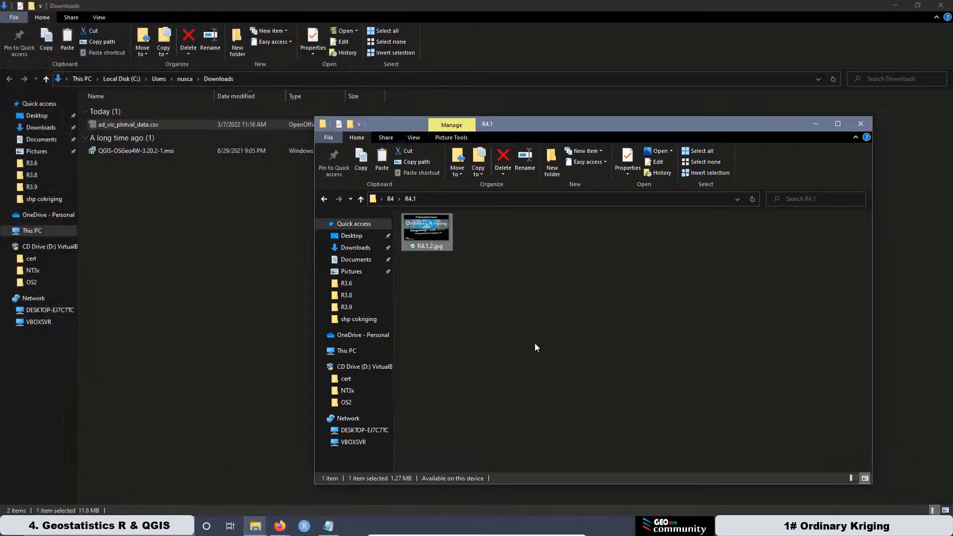
pyautogui.click(502, 264)
pyautogui.rightClick(498, 255)
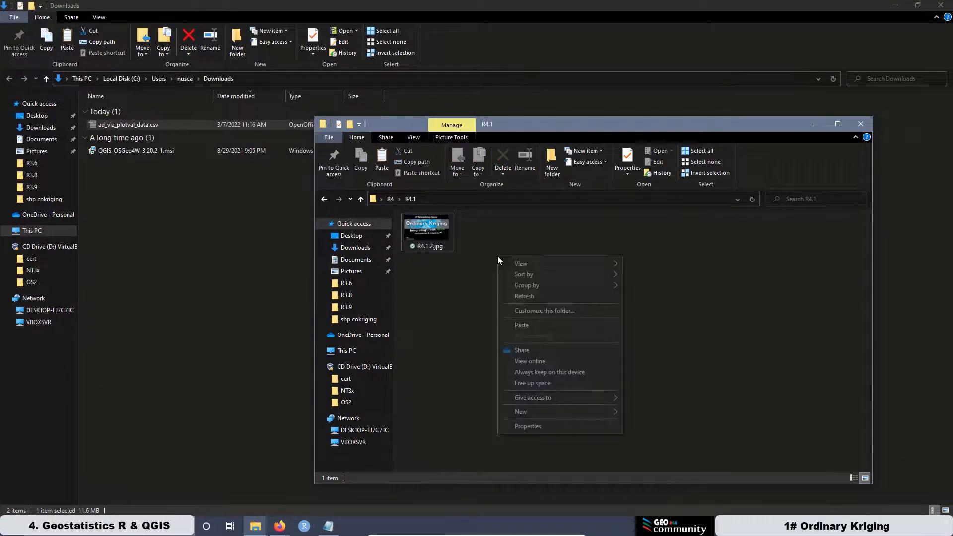
pyautogui.click(538, 327)
# Open ad_viz_plotval_data.csv from the R4.1 folder in OpenOffice Calc, accepting the default text import settings
pyautogui.doubleClick(421, 248)
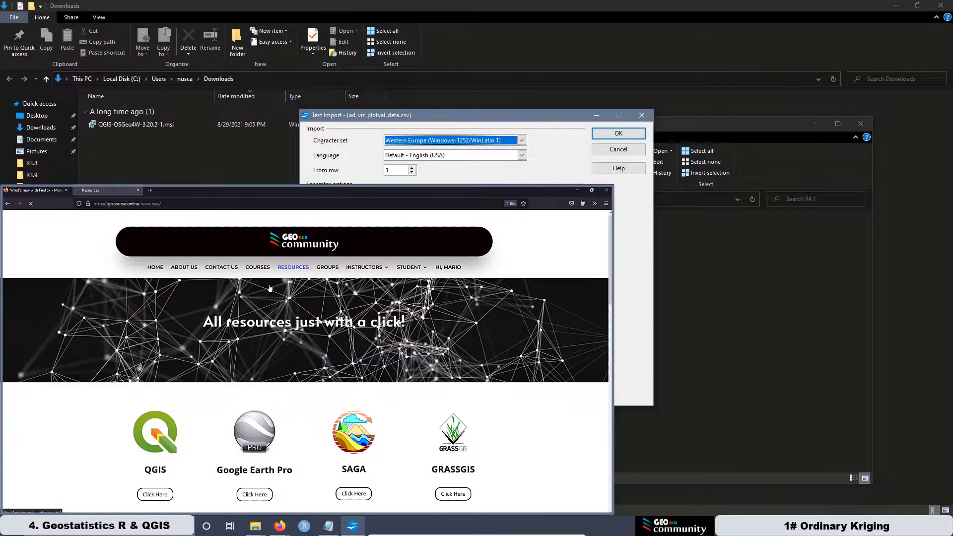
pyautogui.scroll(-3, 318, 341)
pyautogui.scroll(-6, 318, 341)
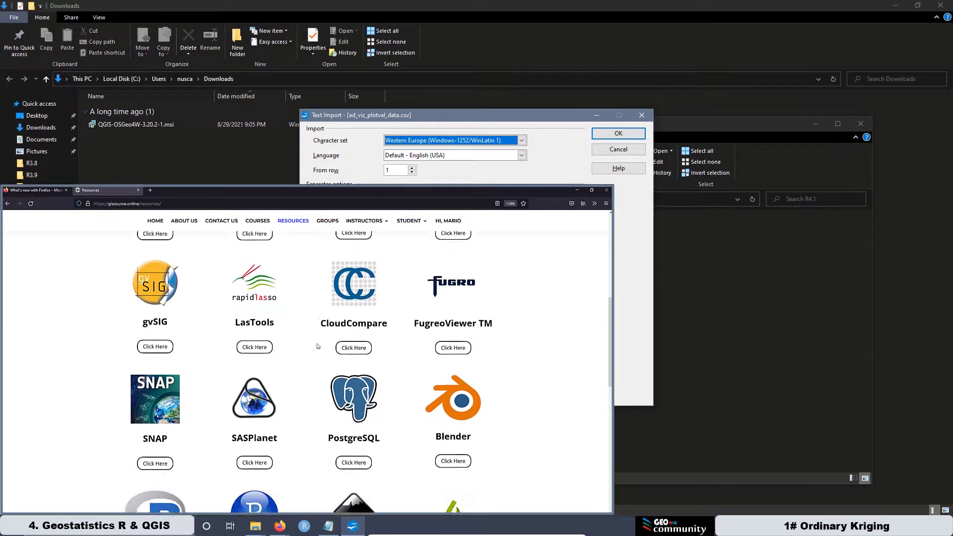
pyautogui.click(155, 455)
pyautogui.click(606, 135)
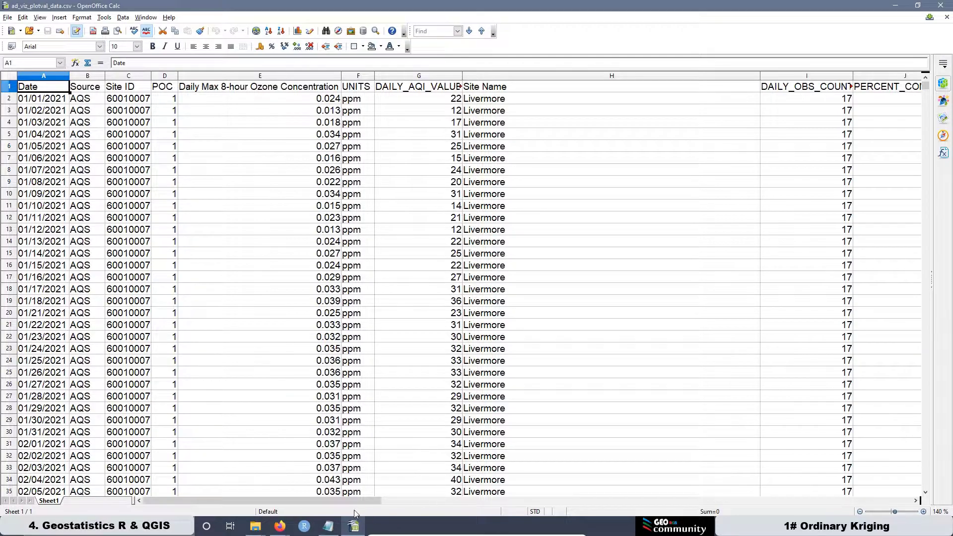
# Examine the Site ID, Daily Max 8-hour Ozone Concentration, UNITS and DAILY_AQI_VALUE columns of the ozone table
pyautogui.moveTo(347, 502); pyautogui.dragTo(300, 502)
pyautogui.moveTo(191, 495); pyautogui.dragTo(190, 495)
pyautogui.click(128, 76)
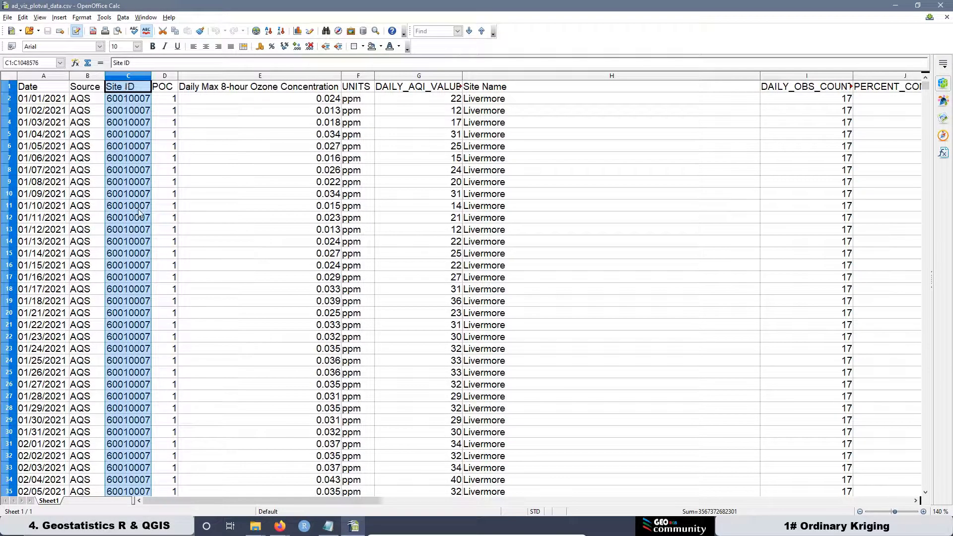
pyautogui.click(302, 75)
pyautogui.click(361, 76)
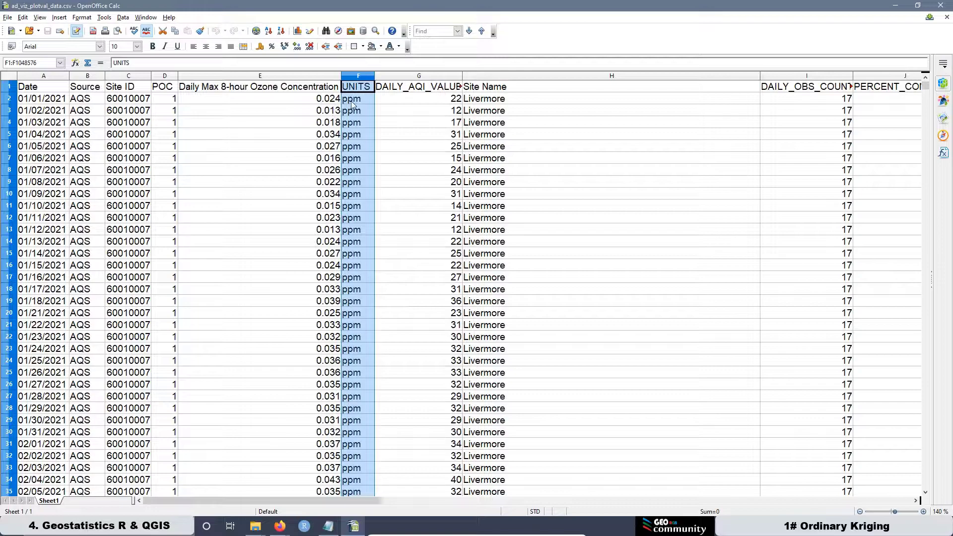
pyautogui.click(326, 77)
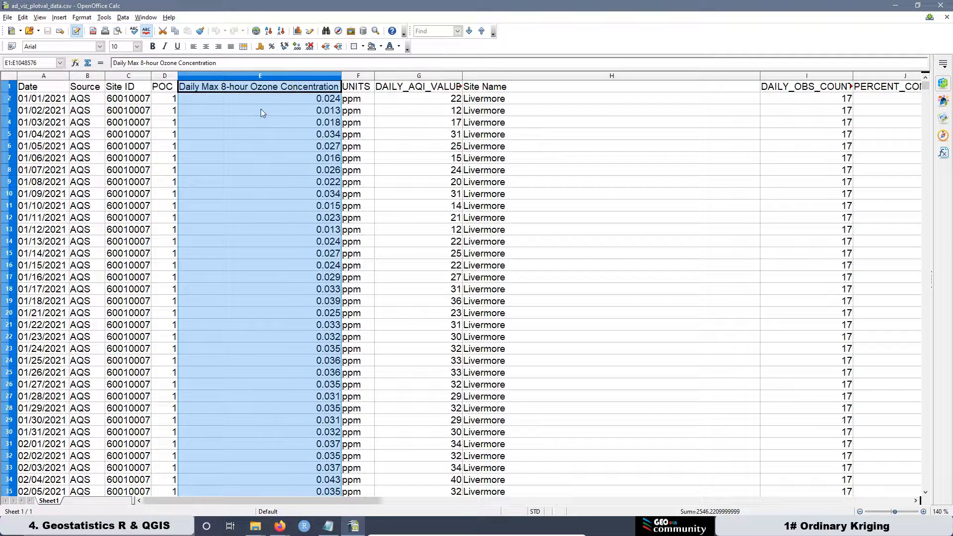
pyautogui.click(423, 76)
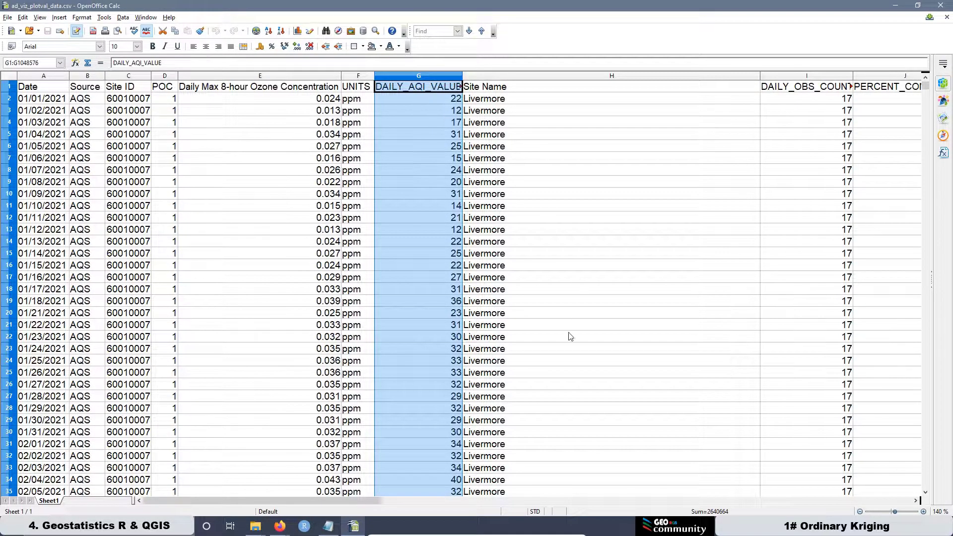
# Examine the site coordinate columns SITE_LATITUDE and SITE_LONGITUDE, and return to the table's first columns
pyautogui.moveTo(366, 499); pyautogui.dragTo(704, 509)
pyautogui.click(586, 76)
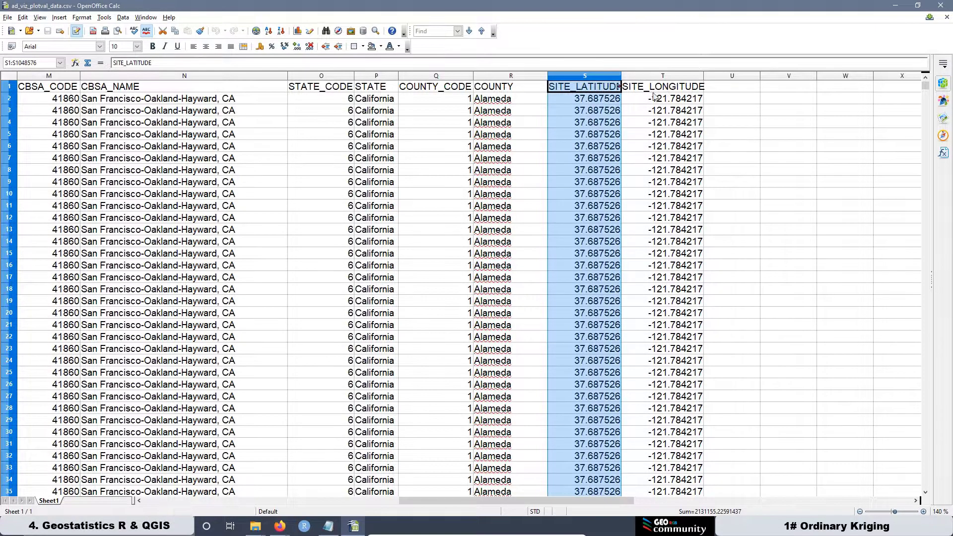
pyautogui.moveTo(467, 502); pyautogui.dragTo(218, 500)
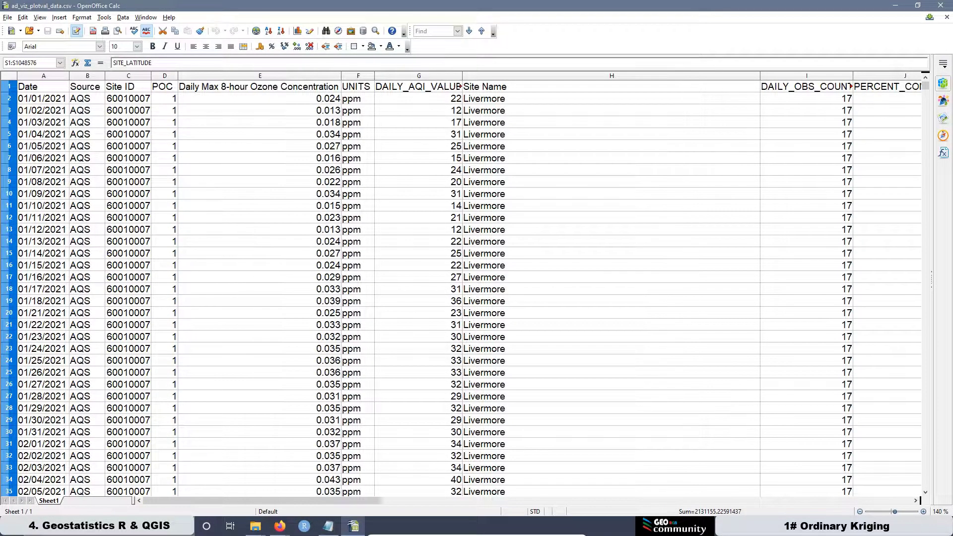
# Apply a standard filter to the ozone table so only rows with Date equal to 08/06/2021 are shown
pyautogui.click(43, 76)
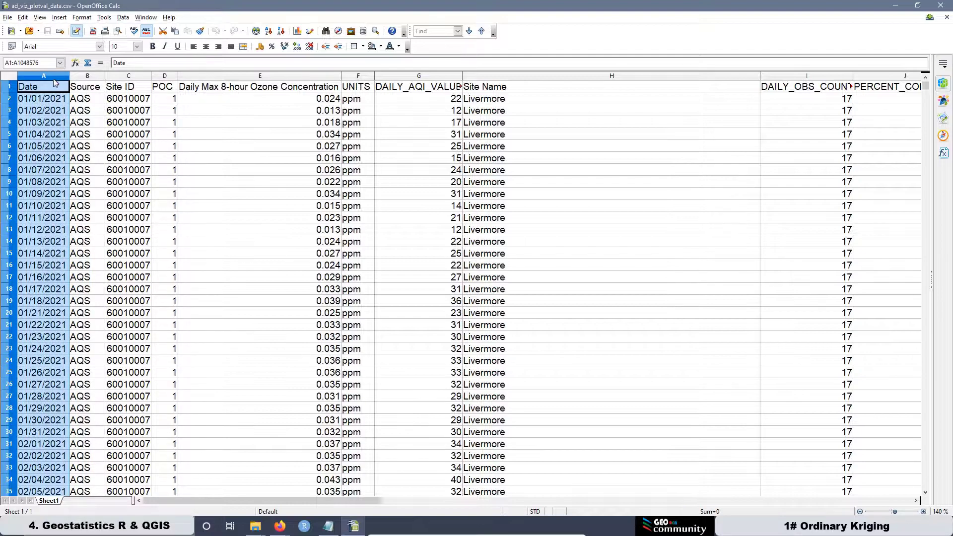
pyautogui.click(124, 17)
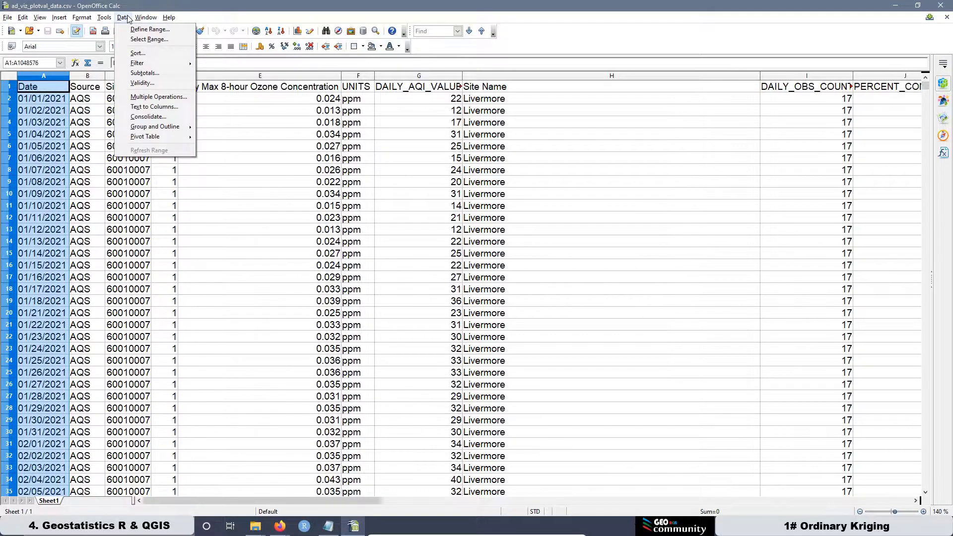
pyautogui.moveTo(162, 62)
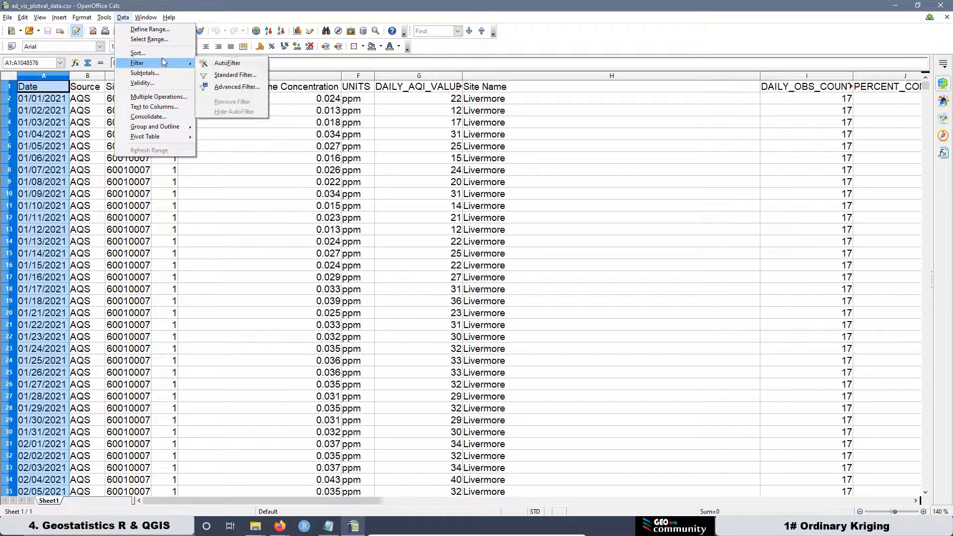
pyautogui.click(230, 76)
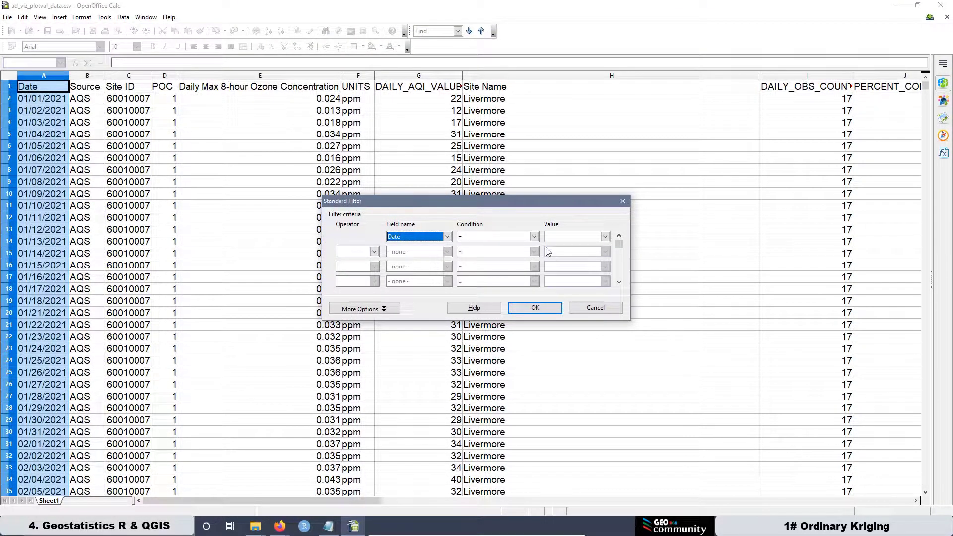
pyautogui.click(606, 237)
pyautogui.scroll(-5, 575, 278)
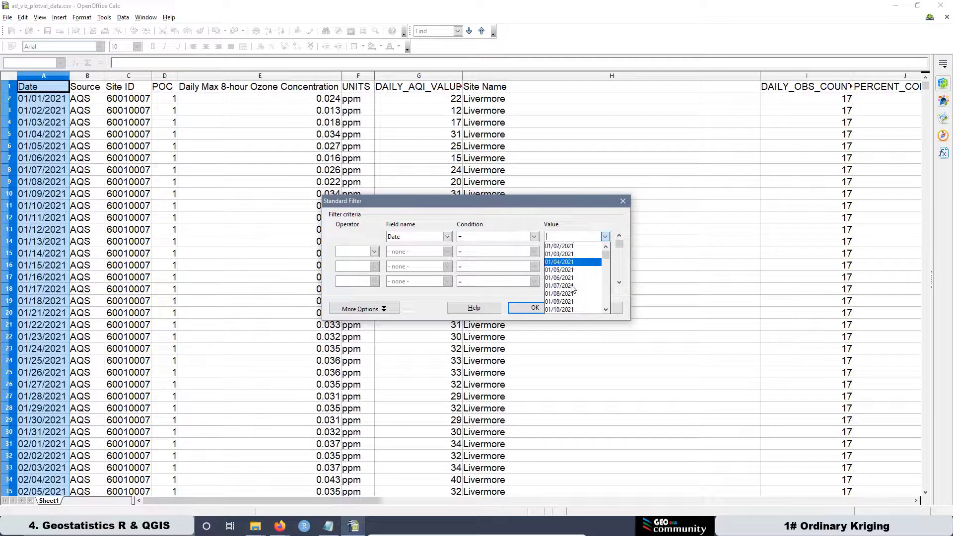
pyautogui.scroll(-20, 576, 280)
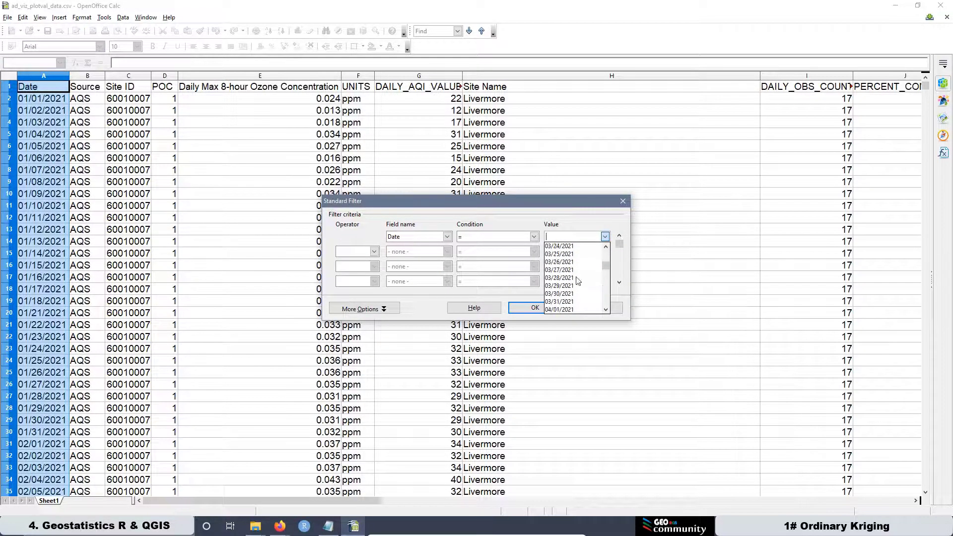
pyautogui.scroll(-15, 578, 279)
pyautogui.scroll(-8, 579, 279)
pyautogui.scroll(-17, 578, 277)
pyautogui.scroll(-2, 570, 266)
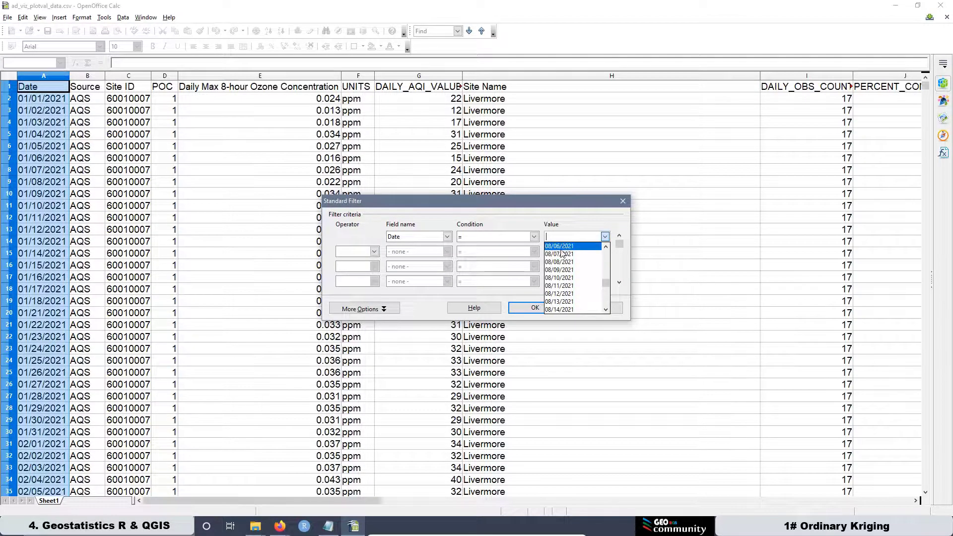
pyautogui.click(563, 247)
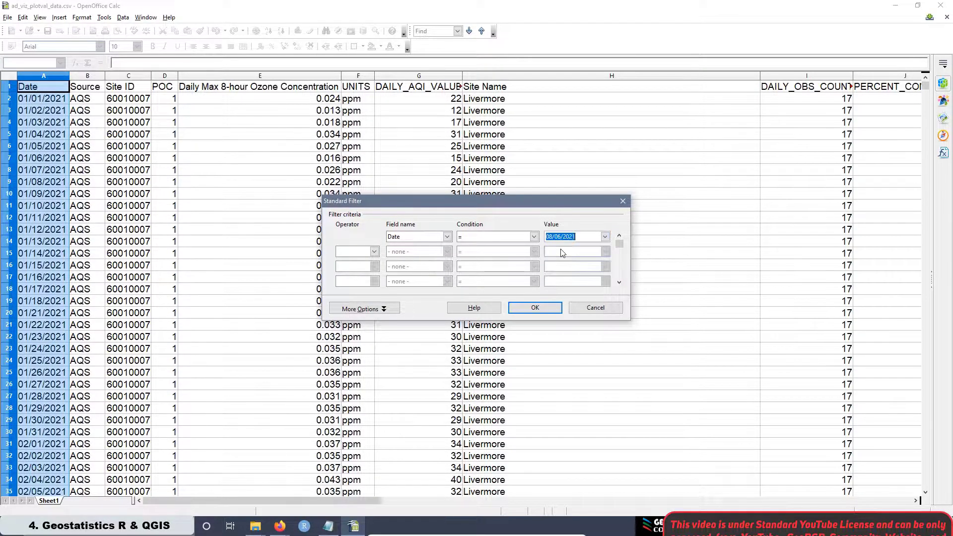
pyautogui.click(532, 309)
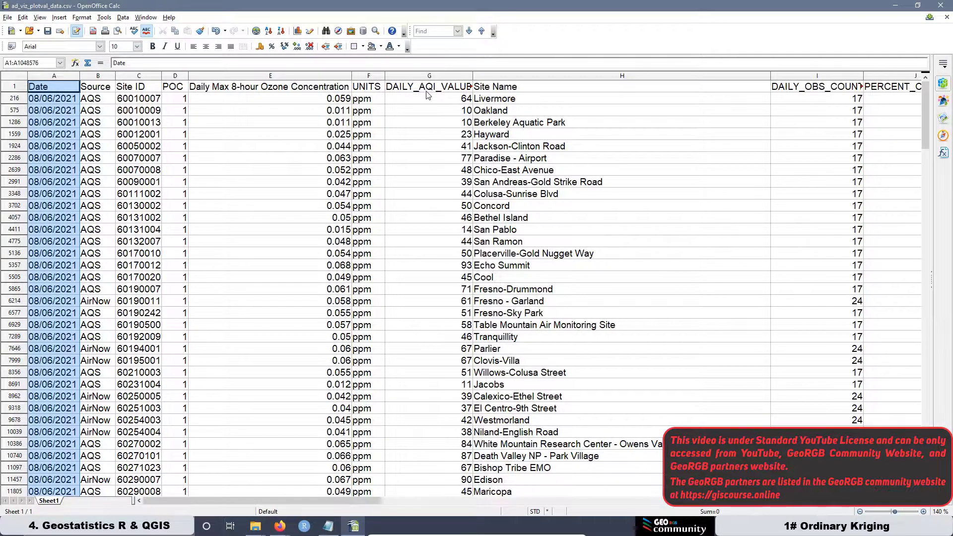
# Check the filtered table's coordinate columns, create a new blank Calc spreadsheet, and return to ad_viz_plotval_data.csv
pyautogui.moveTo(366, 499); pyautogui.dragTo(705, 268)
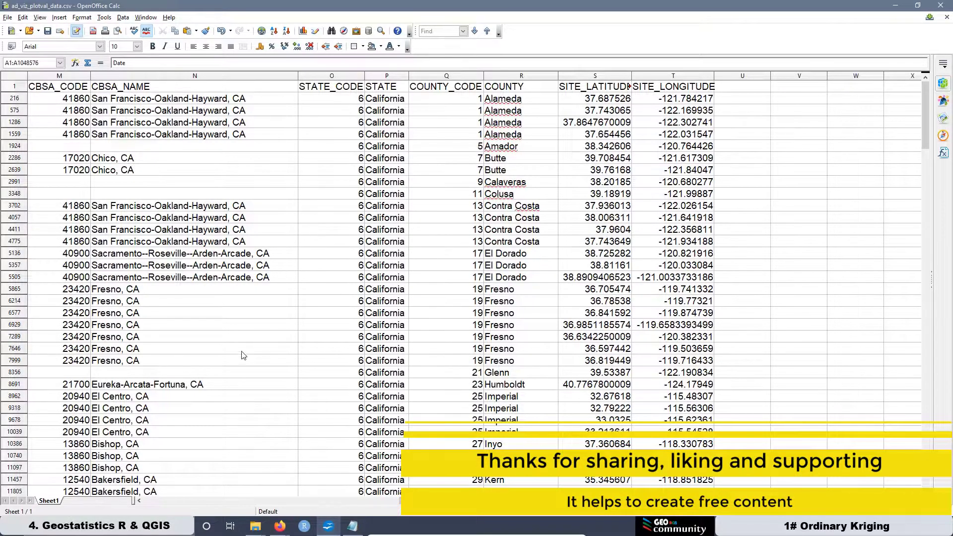
pyautogui.click(111, 528)
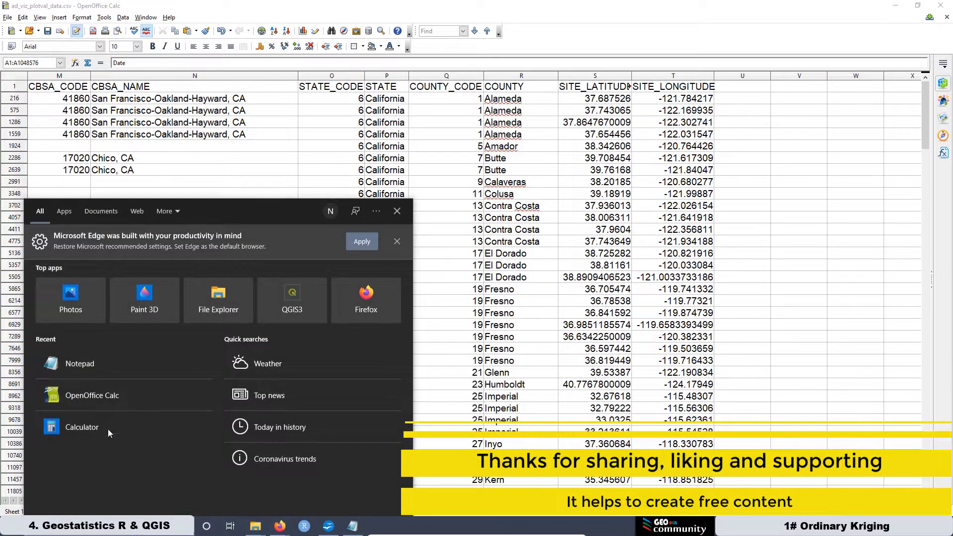
pyautogui.click(77, 406)
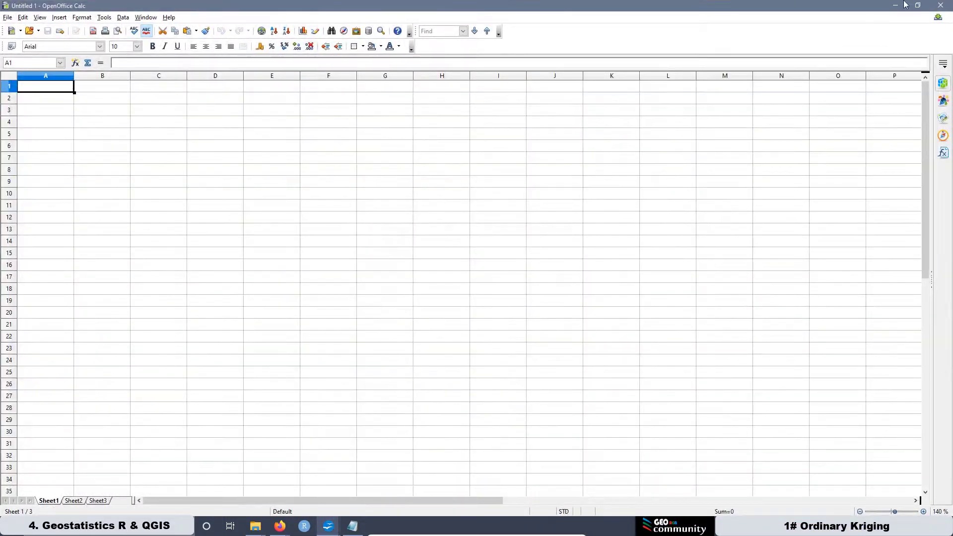
pyautogui.click(904, 5)
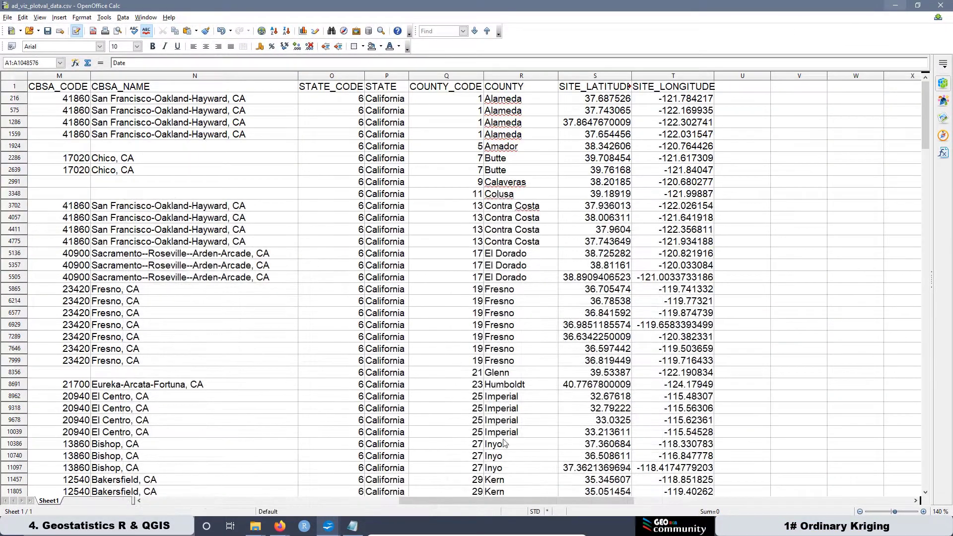
# Select the entire filtered sheet in ad_viz_plotval_data.csv and copy it
pyautogui.moveTo(555, 503); pyautogui.dragTo(239, 502)
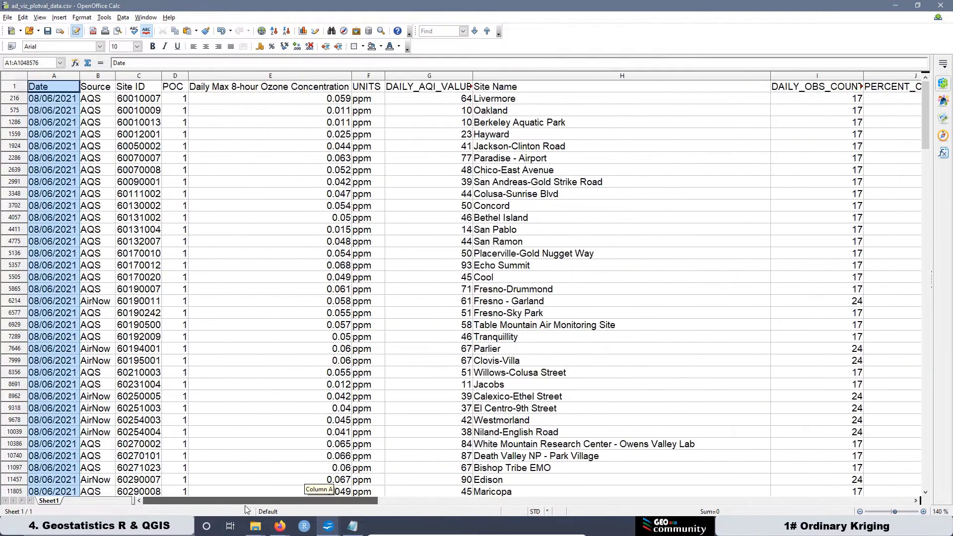
pyautogui.click(23, 17)
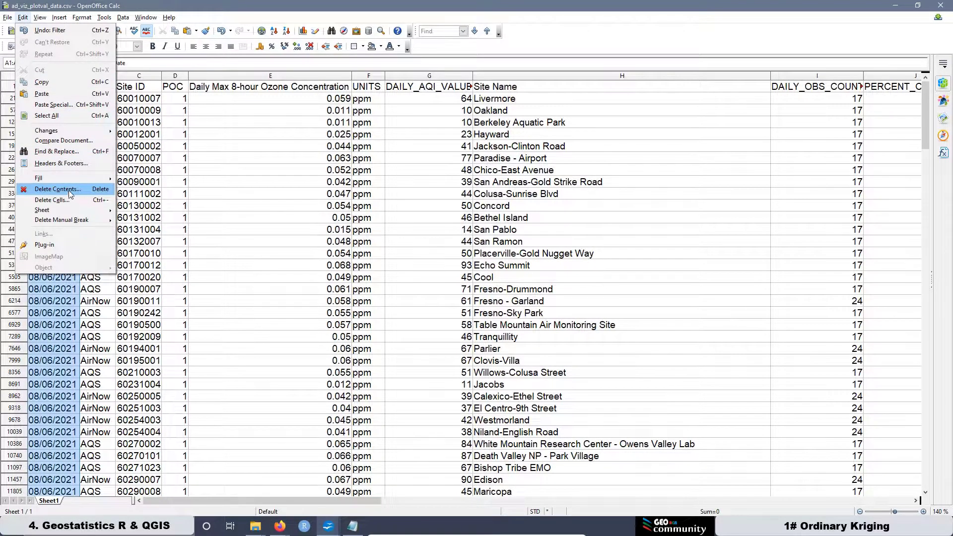
pyautogui.click(50, 115)
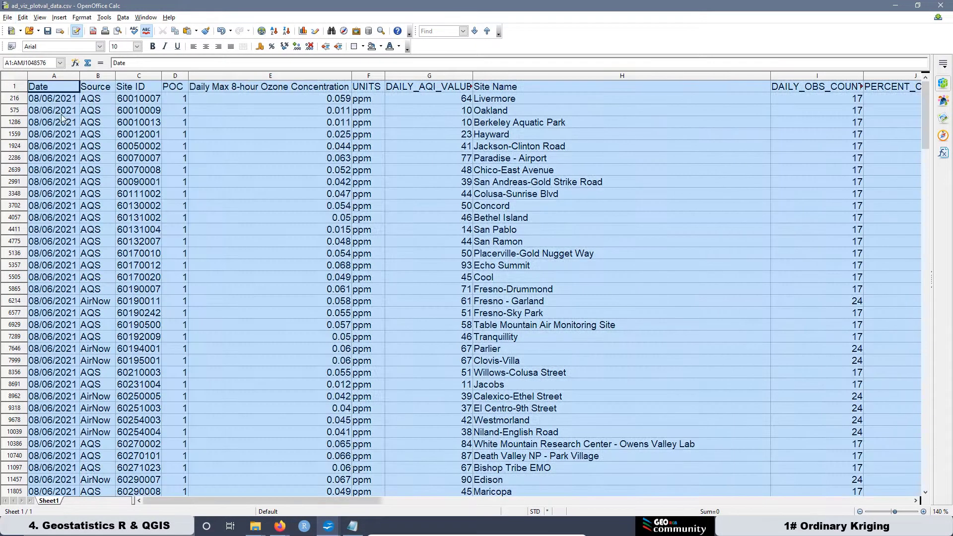
pyautogui.click(22, 18)
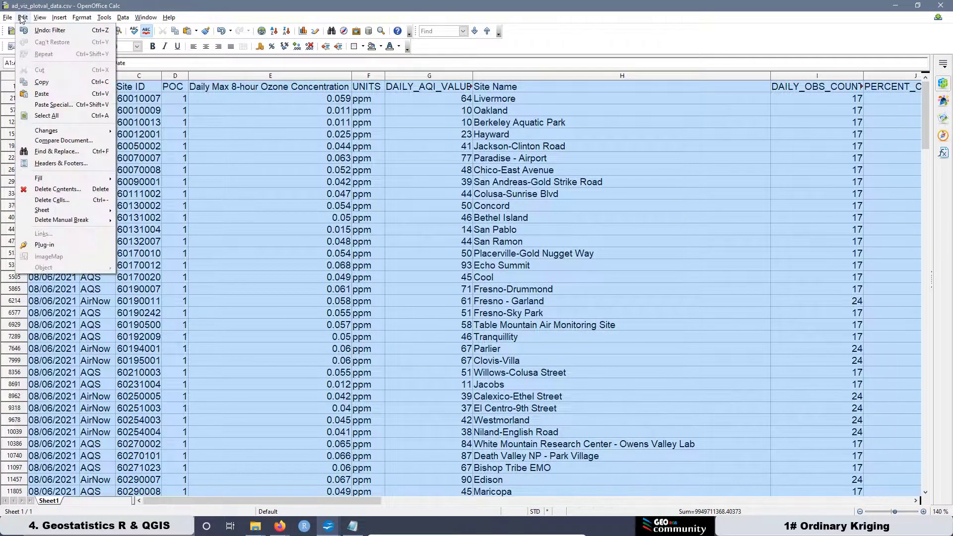
pyautogui.click(51, 89)
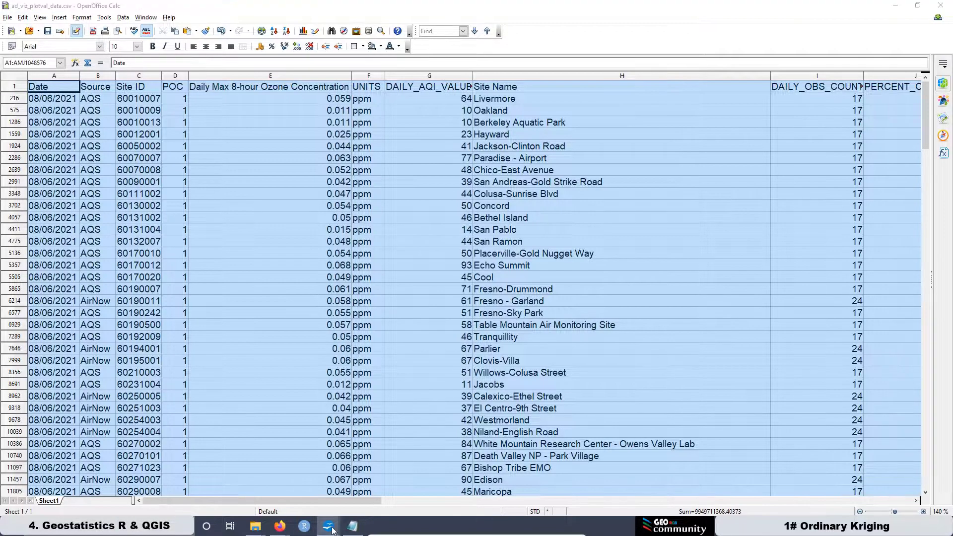
# Paste the copied rows into cell A1 of the blank spreadsheet with Paste Special, keeping only text, numbers, and date & time
pyautogui.moveTo(353, 527)
pyautogui.click(358, 476)
pyautogui.click(126, 217)
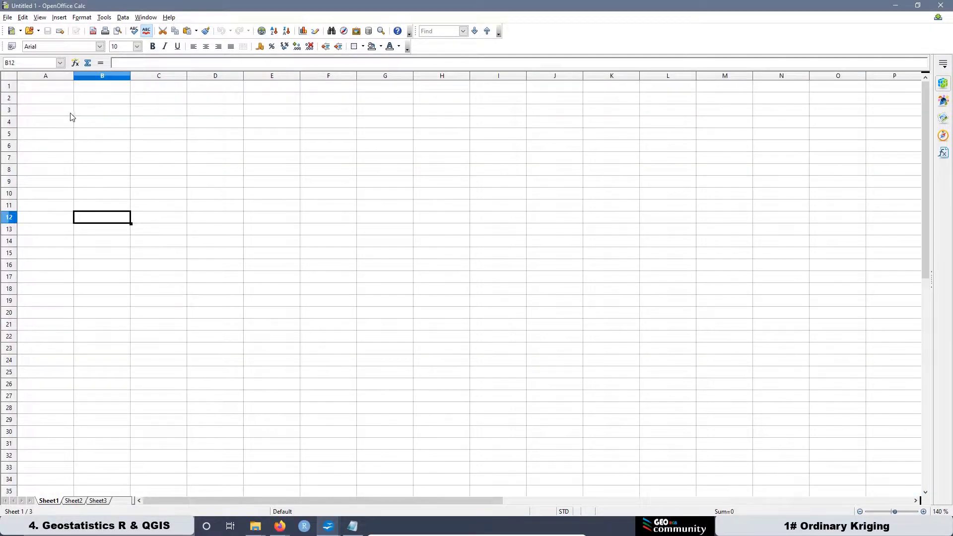
pyautogui.click(62, 89)
pyautogui.rightClick(62, 90)
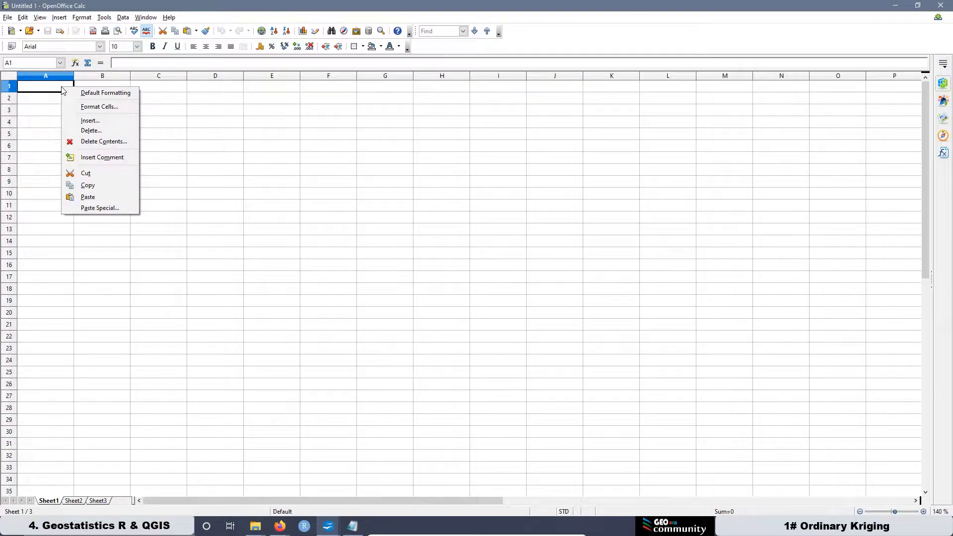
pyautogui.click(102, 208)
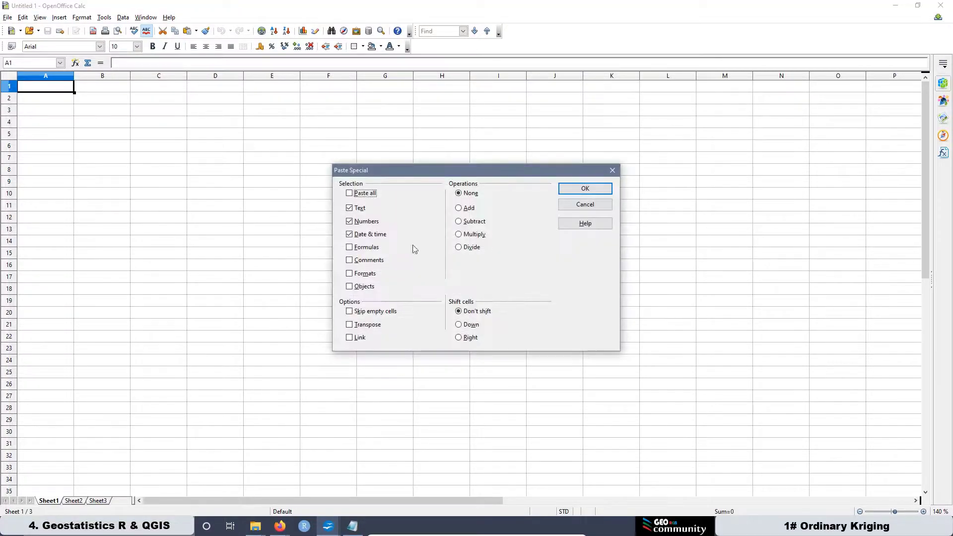
pyautogui.click(581, 189)
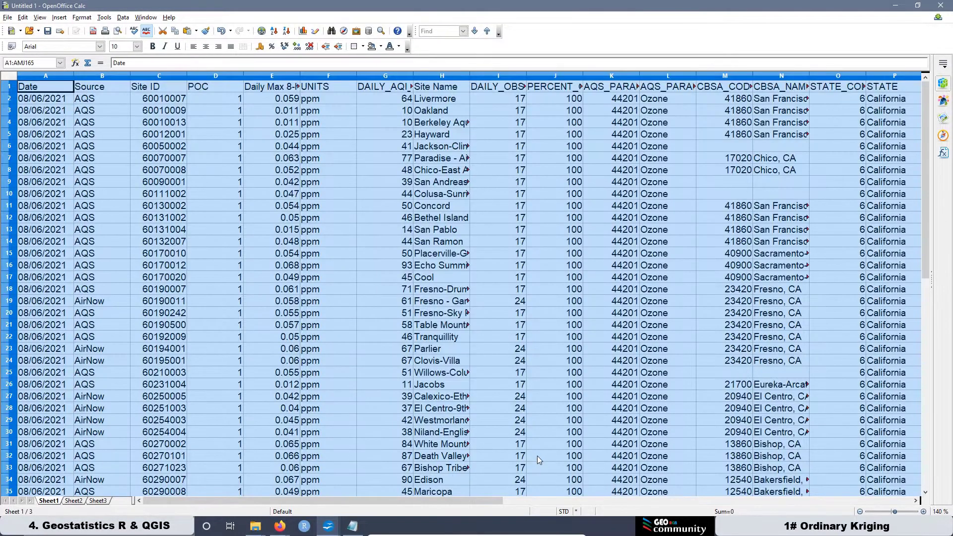
# Cut the SITE_LATITUDE and SITE_LONGITUDE columns from the end of the new table
pyautogui.moveTo(476, 502); pyautogui.dragTo(686, 502)
pyautogui.click(668, 312)
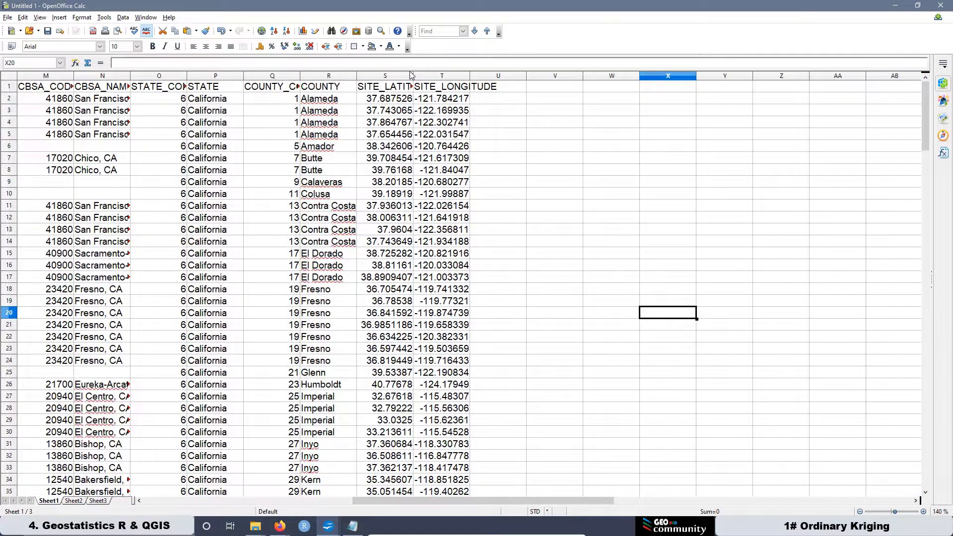
pyautogui.moveTo(407, 75); pyautogui.dragTo(436, 65)
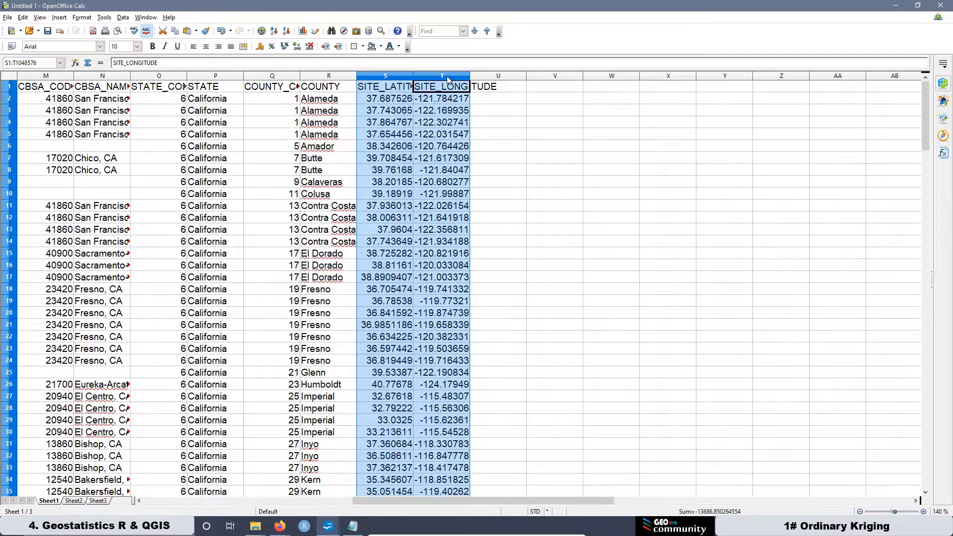
pyautogui.rightClick(447, 76)
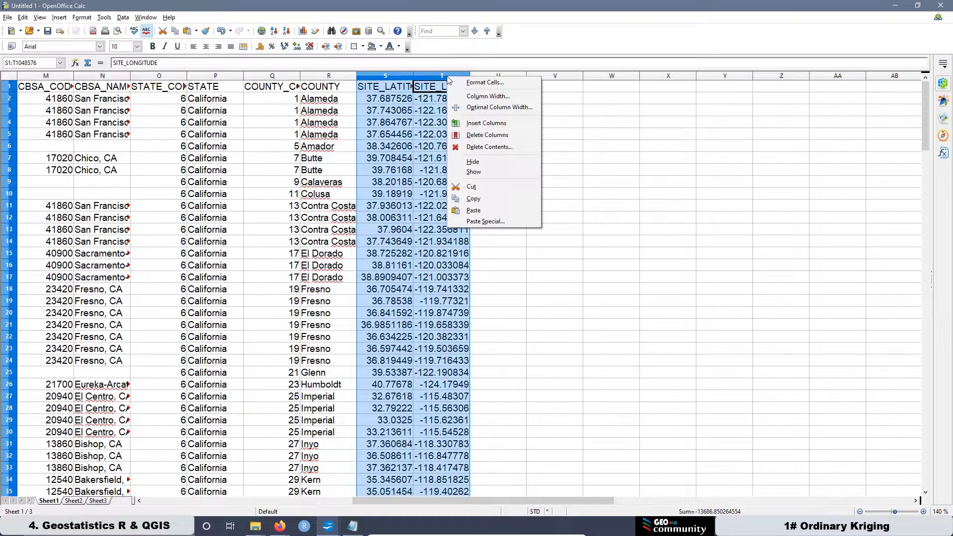
pyautogui.click(492, 187)
# Insert two empty columns before the Date column
pyautogui.moveTo(502, 502); pyautogui.dragTo(293, 501)
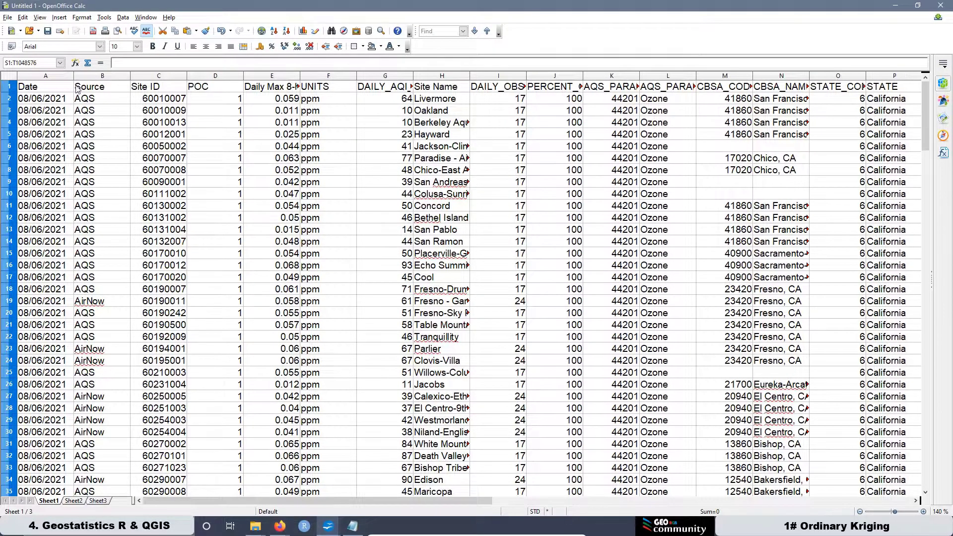
pyautogui.click(47, 75)
pyautogui.rightClick(48, 75)
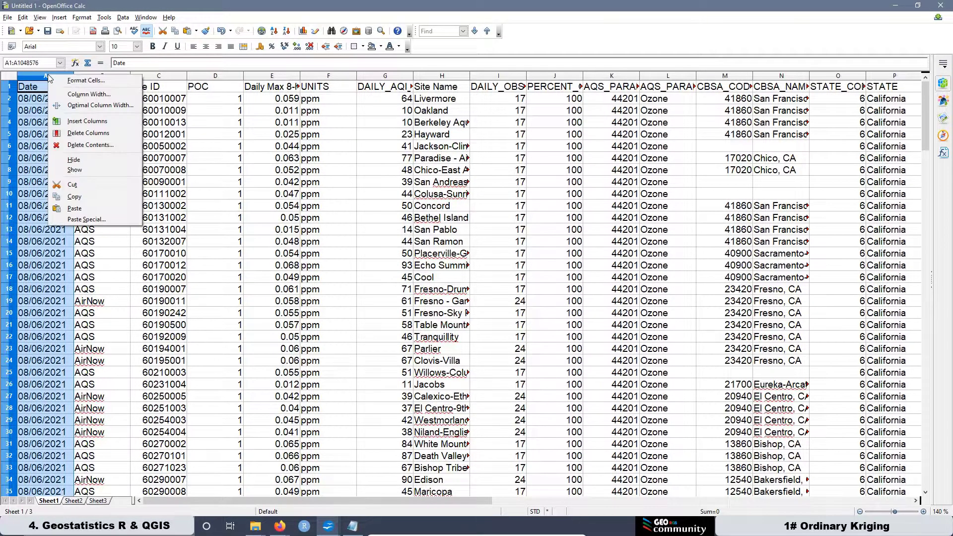
pyautogui.click(83, 121)
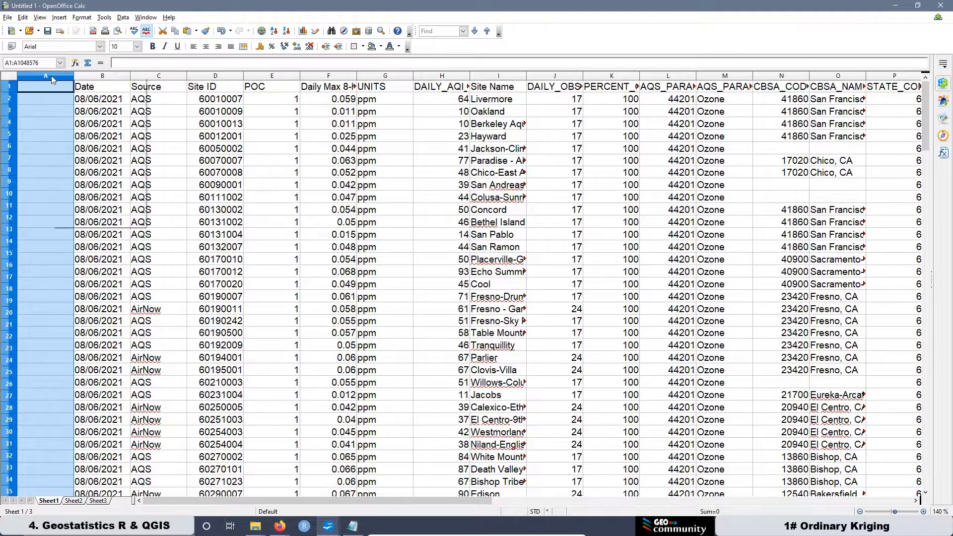
pyautogui.rightClick(51, 76)
pyautogui.click(83, 123)
pyautogui.click(82, 121)
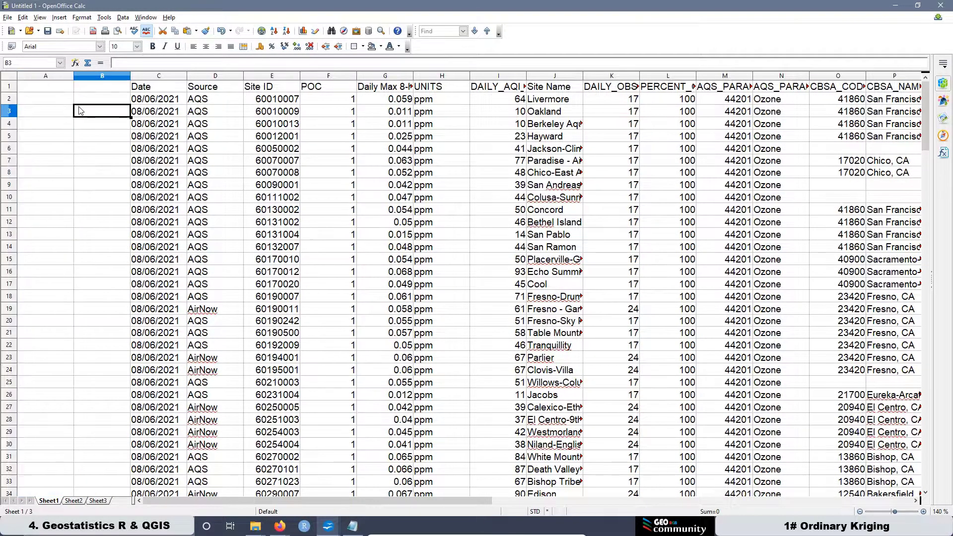
# Paste the cut latitude and longitude columns into the empty columns A and B
pyautogui.moveTo(51, 76); pyautogui.dragTo(92, 89)
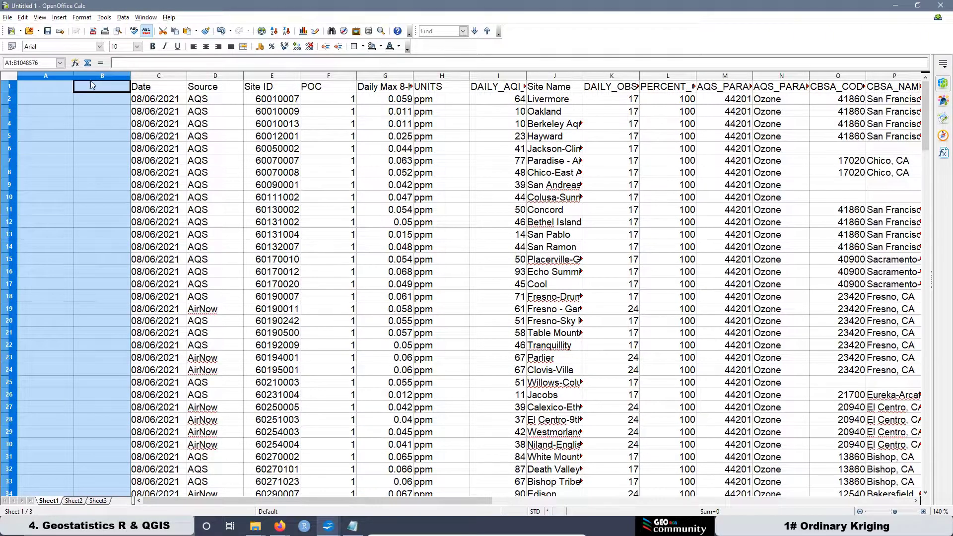
pyautogui.rightClick(91, 76)
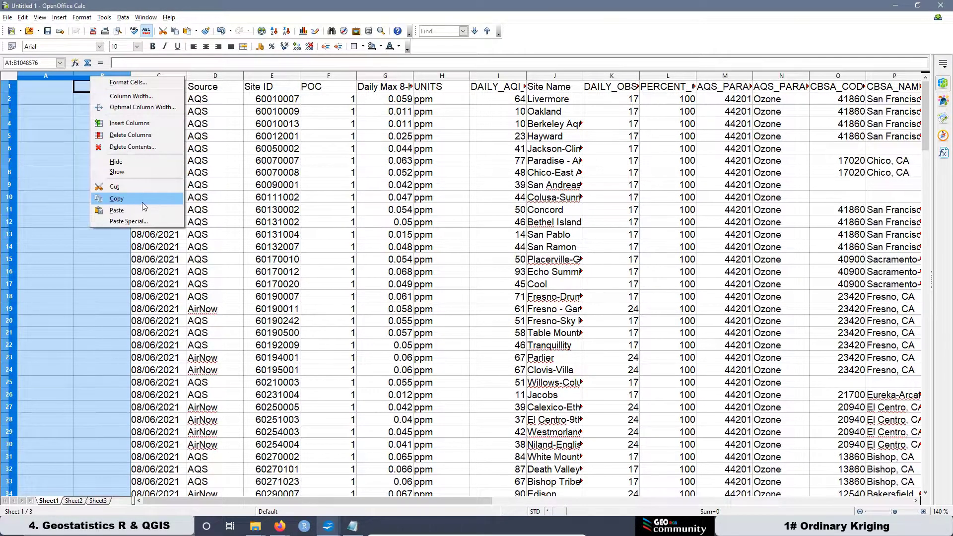
pyautogui.click(117, 211)
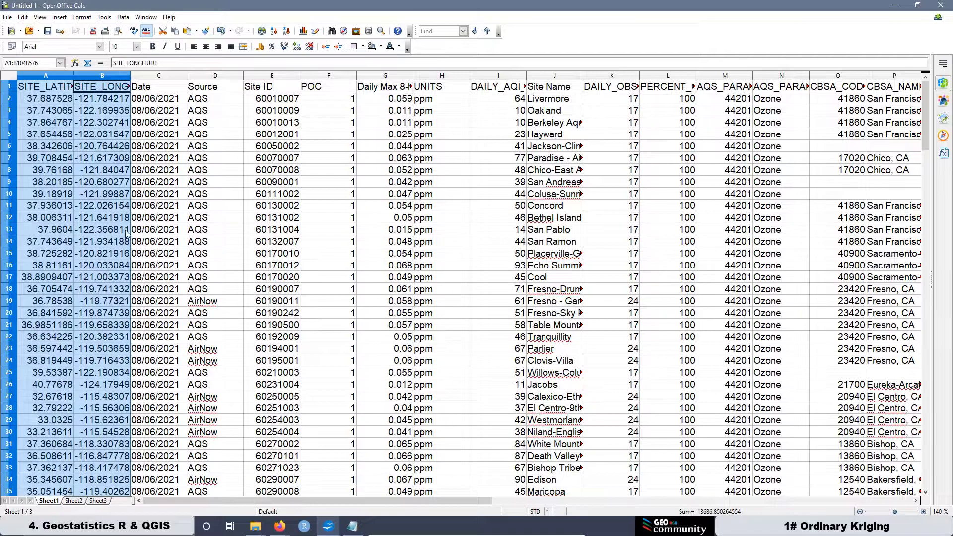
pyautogui.click(355, 205)
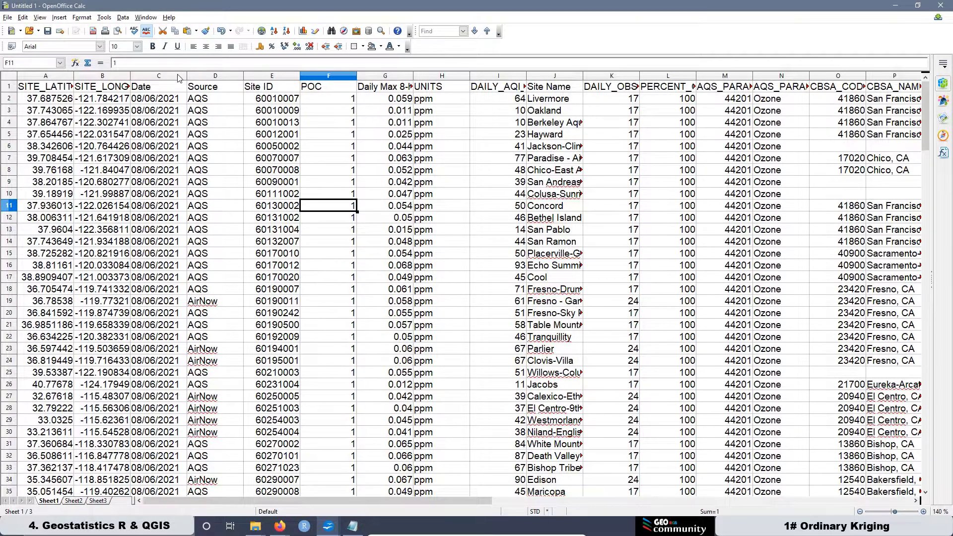
# Delete the Date column from the new table
pyautogui.click(178, 77)
pyautogui.rightClick(178, 77)
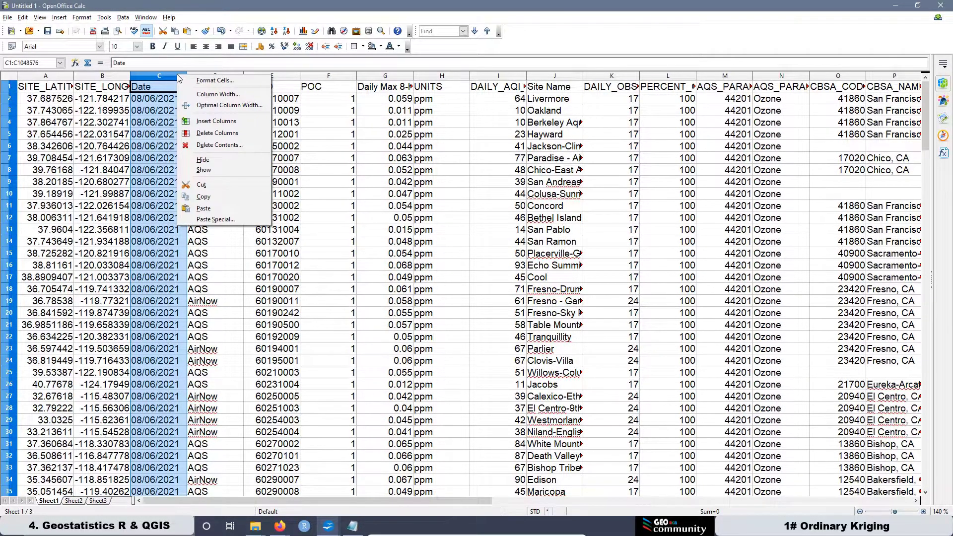
pyautogui.click(217, 133)
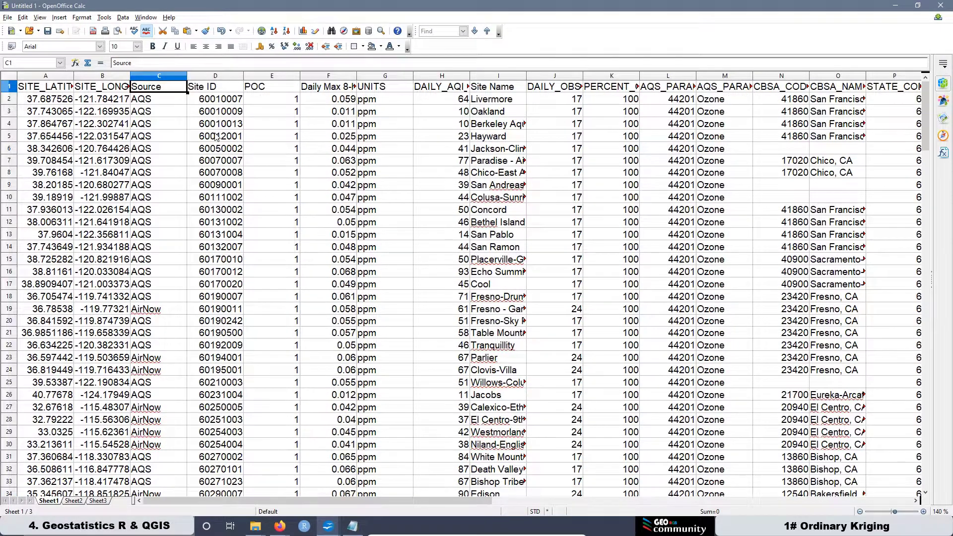
# Delete the Source and POC columns from the table
pyautogui.click(160, 78)
pyautogui.rightClick(160, 78)
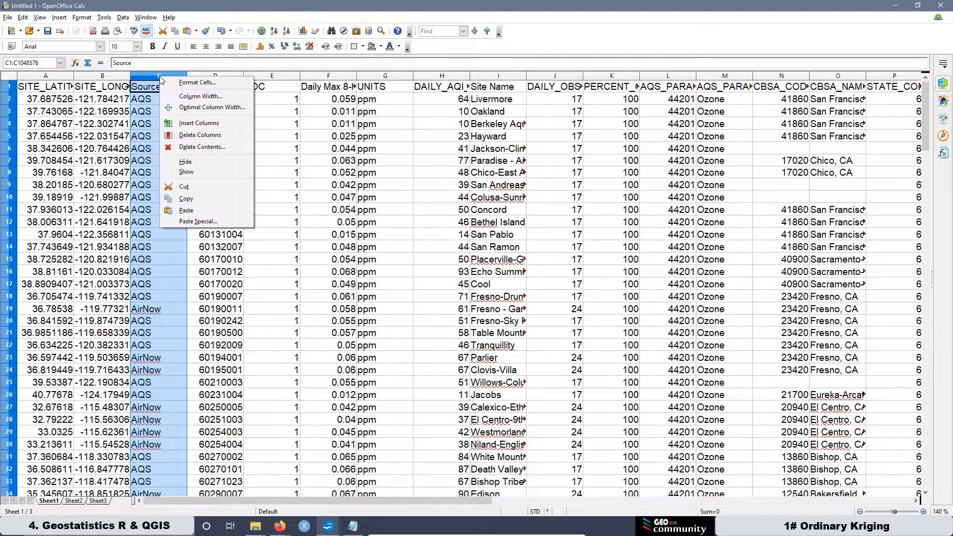
pyautogui.click(208, 135)
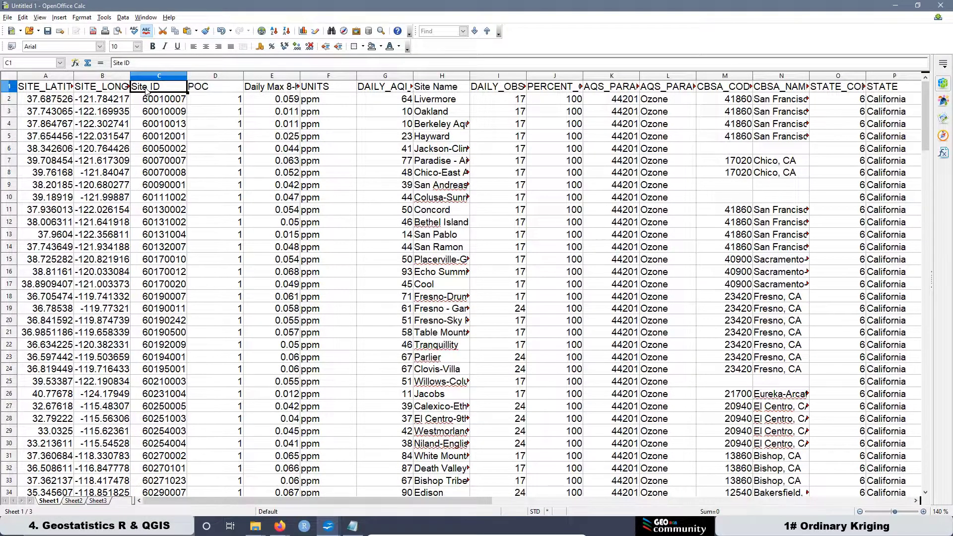
pyautogui.click(227, 75)
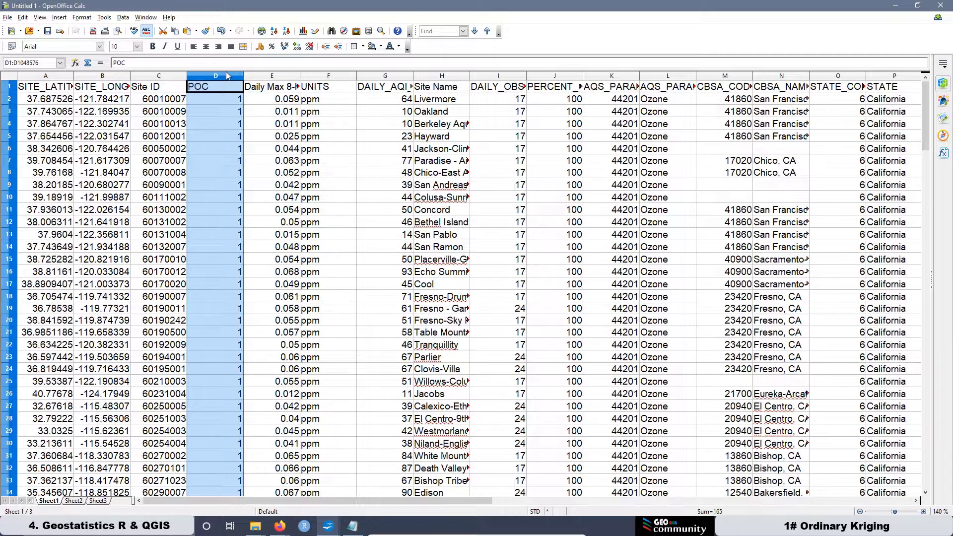
pyautogui.rightClick(227, 76)
pyautogui.click(271, 132)
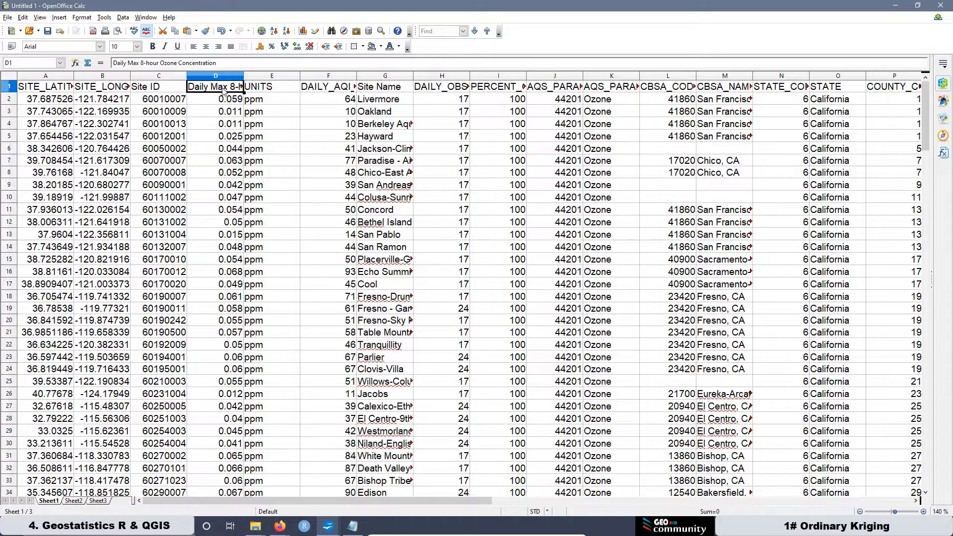
# Delete all columns between Site Name and COUNTY, columns H through P, up to and including COUNTY_CODE
pyautogui.click(271, 75)
pyautogui.click(330, 76)
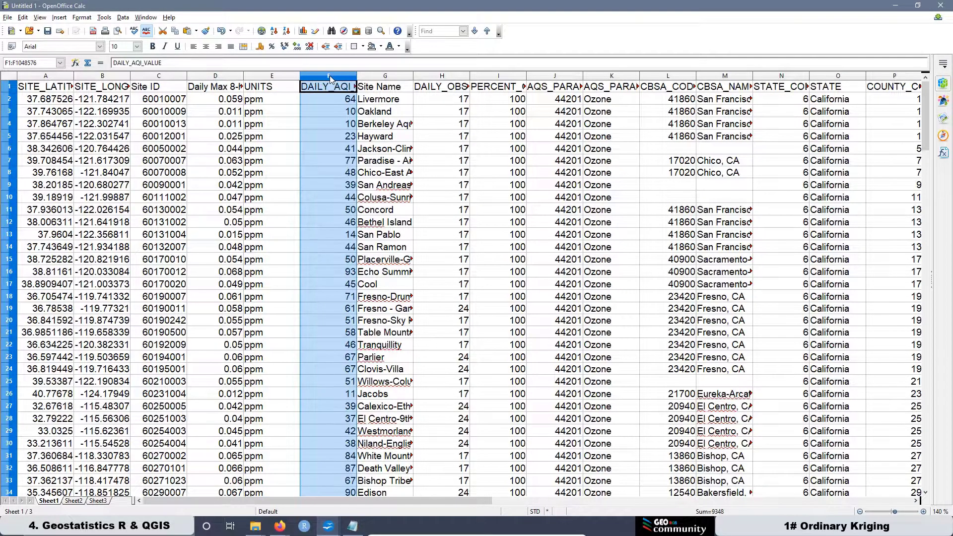
pyautogui.click(384, 76)
pyautogui.moveTo(444, 77); pyautogui.dragTo(335, 86)
pyautogui.rightClick(332, 73)
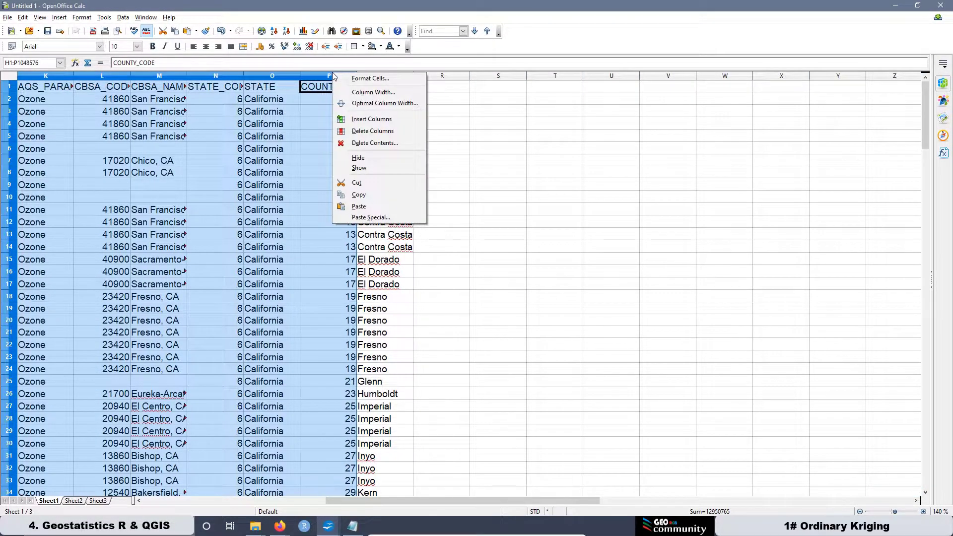
pyautogui.click(369, 131)
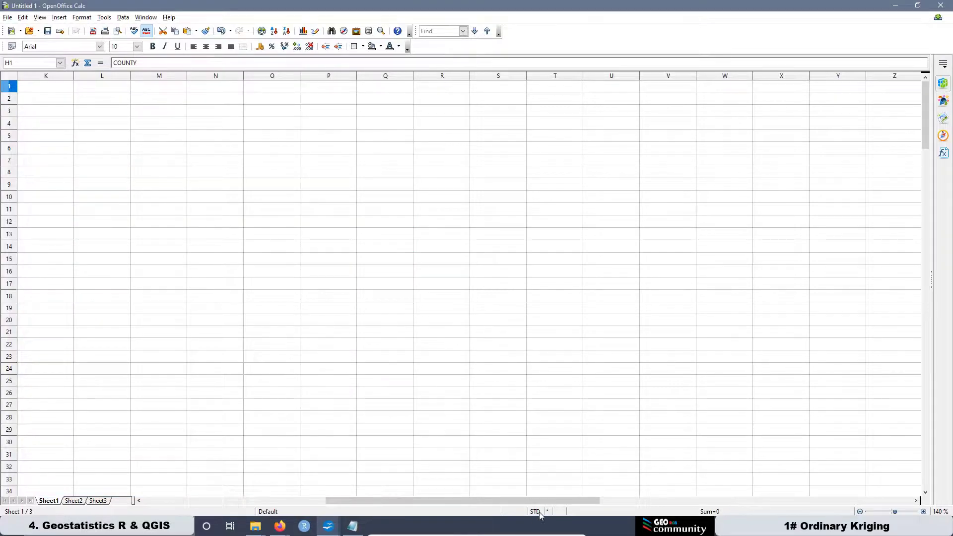
pyautogui.moveTo(490, 500); pyautogui.dragTo(293, 491)
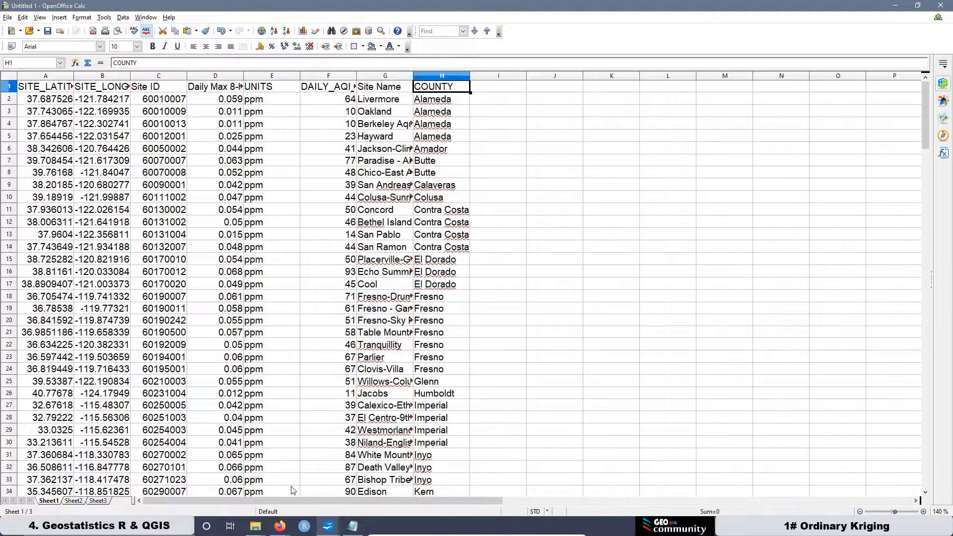
# Save the table as a Text CSV file named Data in the R4.1 folder, keeping the current format
pyautogui.click(8, 18)
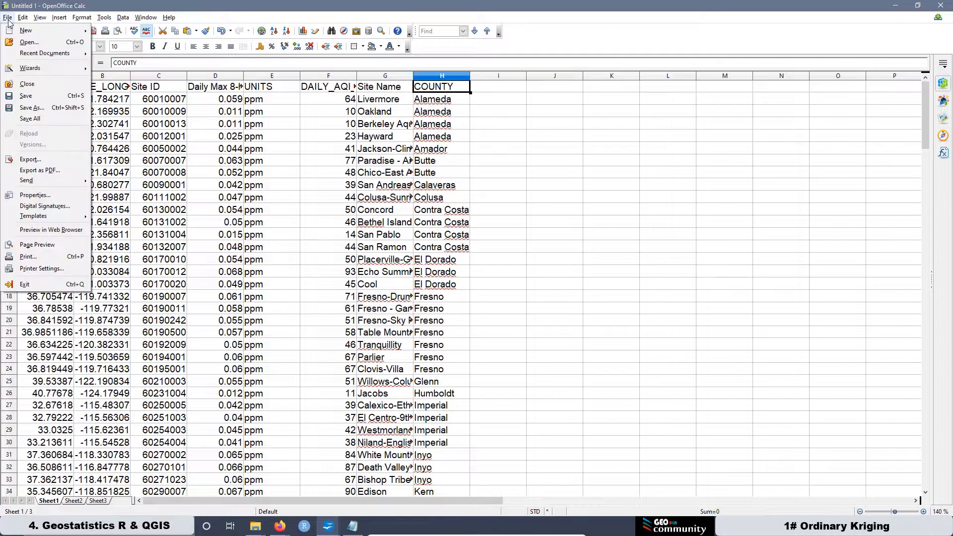
pyautogui.click(46, 108)
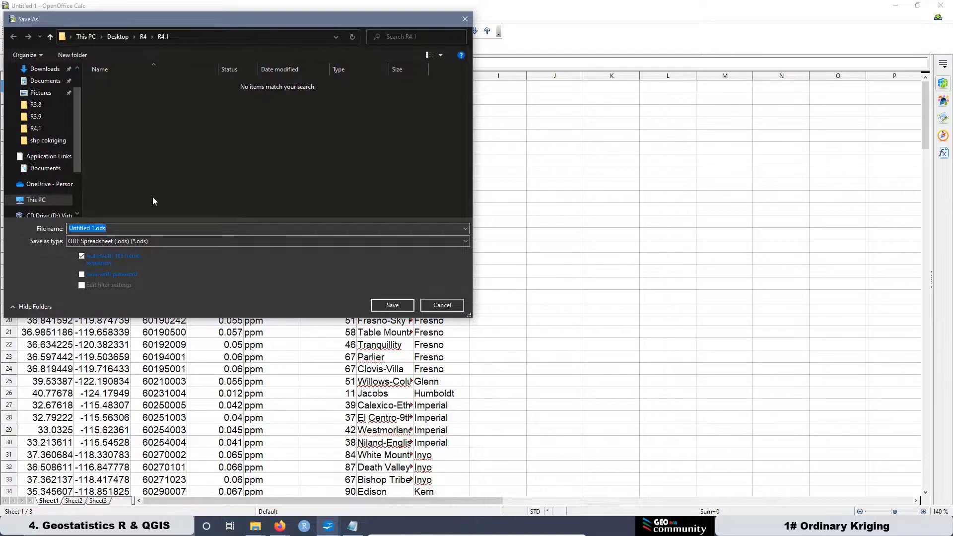
pyautogui.click(169, 241)
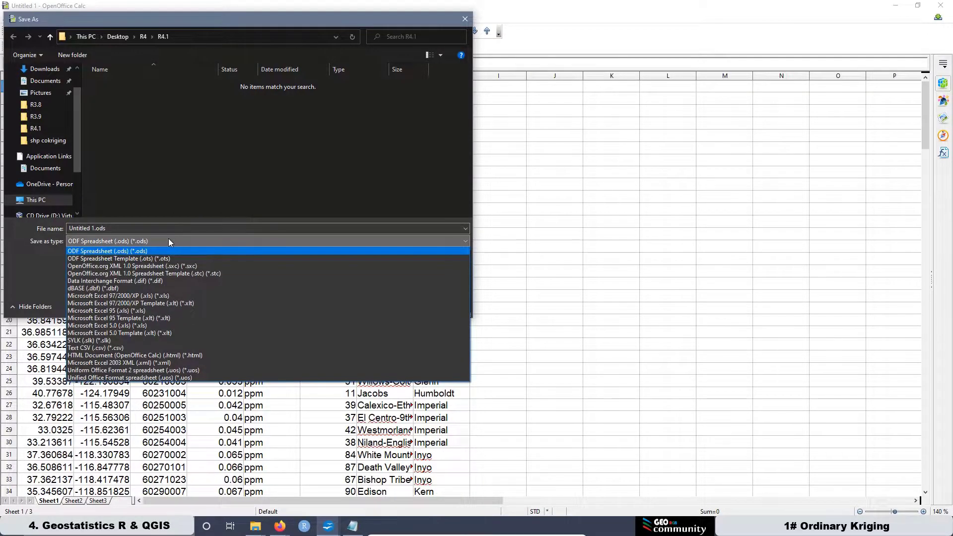
pyautogui.click(87, 349)
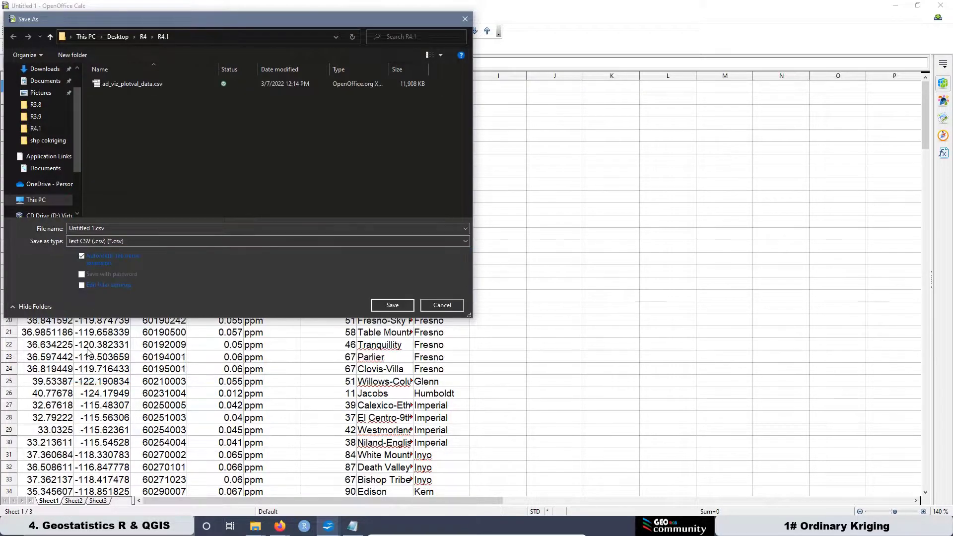
pyautogui.click(87, 229)
pyautogui.click(93, 228)
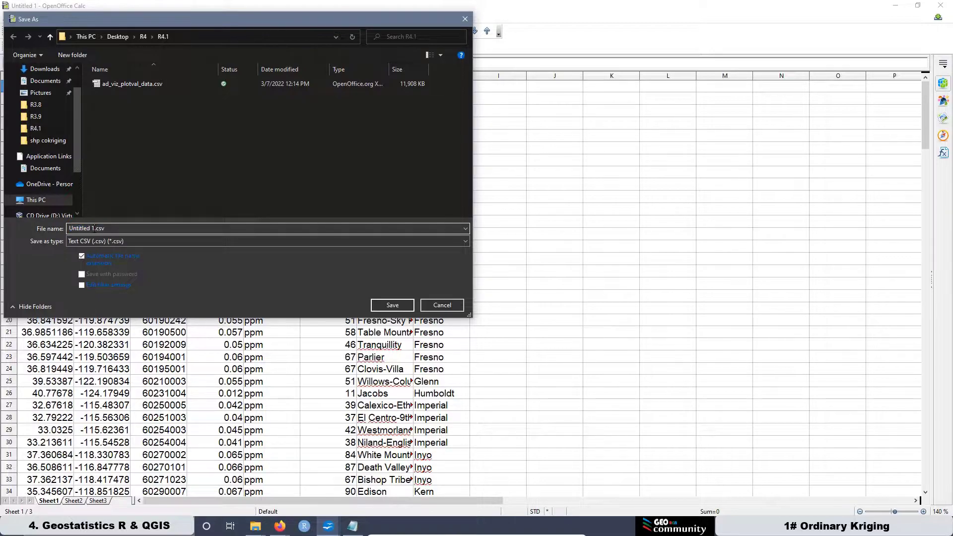
pyautogui.moveTo(70, 226); pyautogui.dragTo(68, 222)
pyautogui.write('D')
pyautogui.click(393, 305)
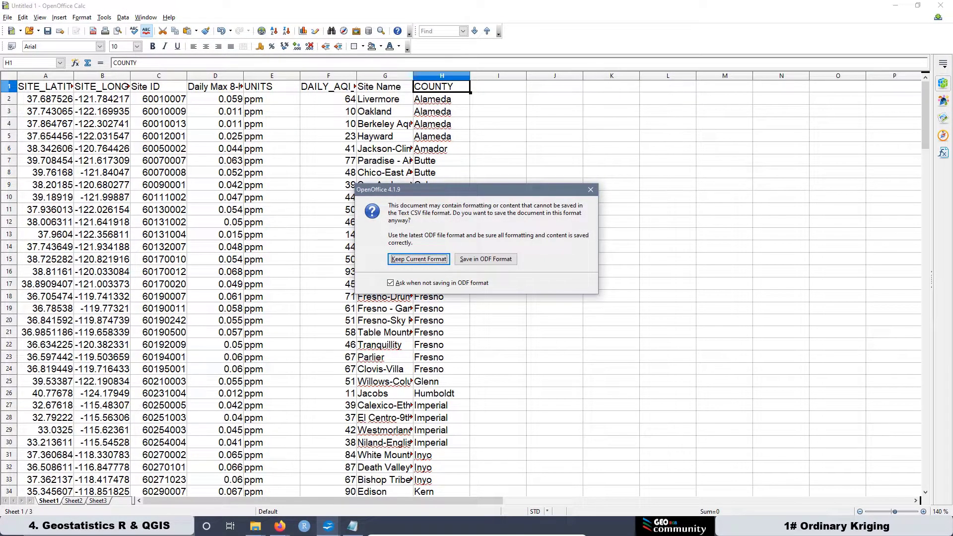
pyautogui.click(434, 259)
pyautogui.click(566, 245)
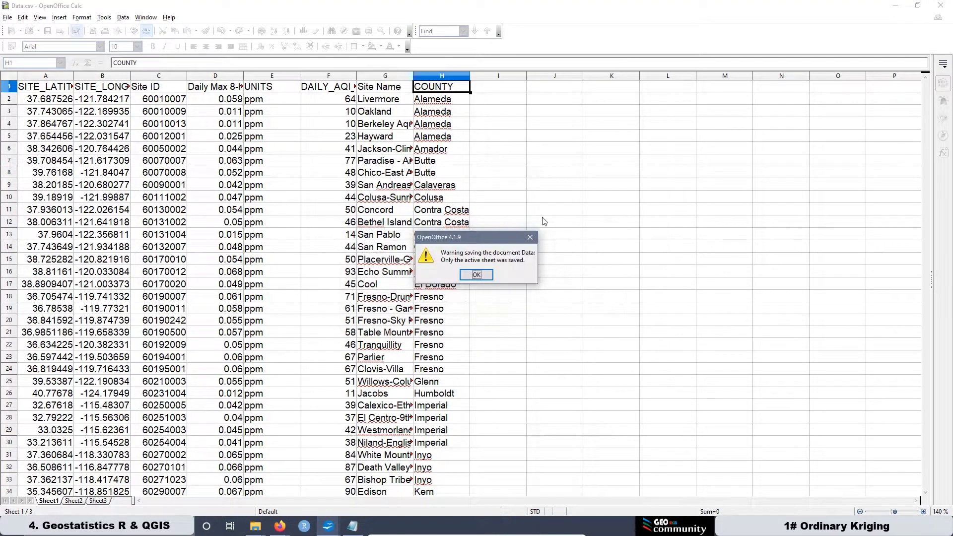
pyautogui.doubleClick(476, 275)
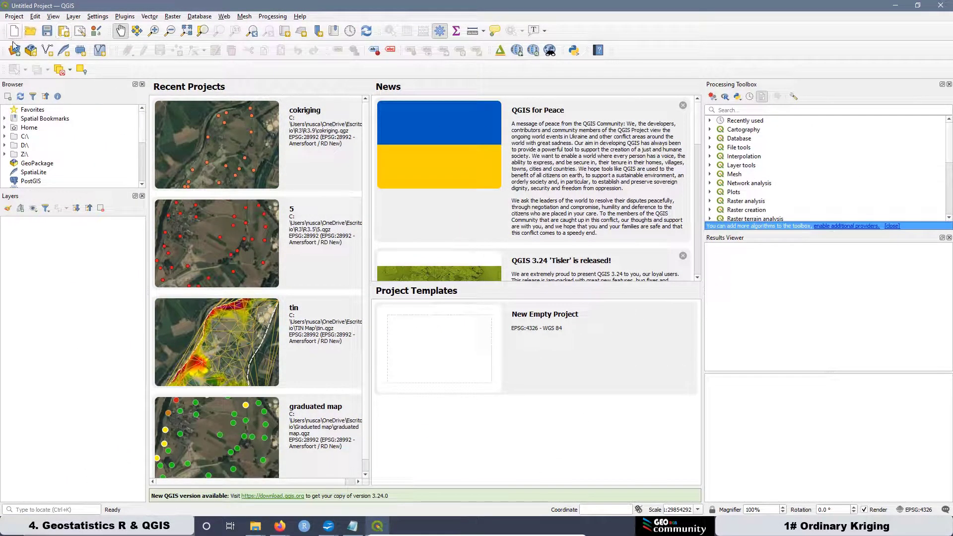
# In QGIS, choose Data.csv from the R4.1 folder as the source for a delimited text layer
pyautogui.click(17, 49)
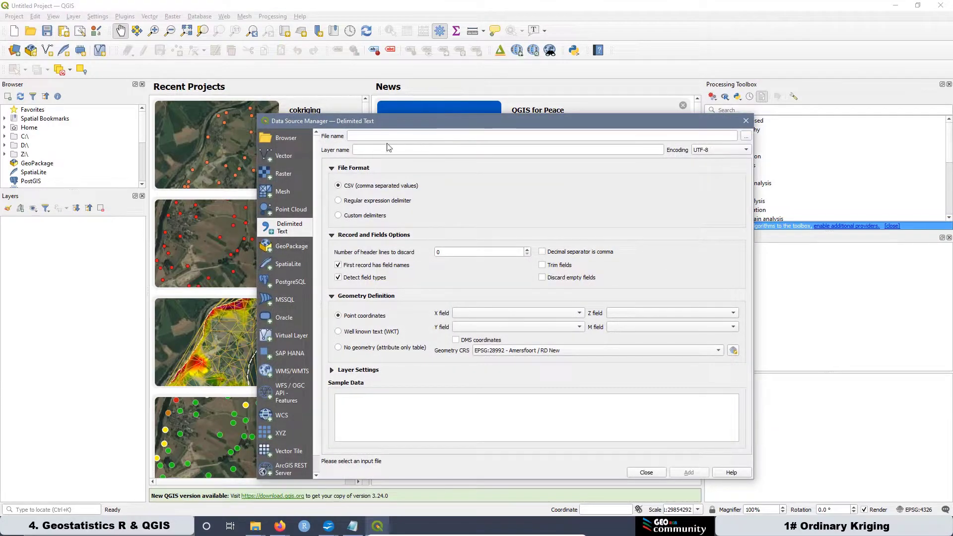
pyautogui.click(746, 138)
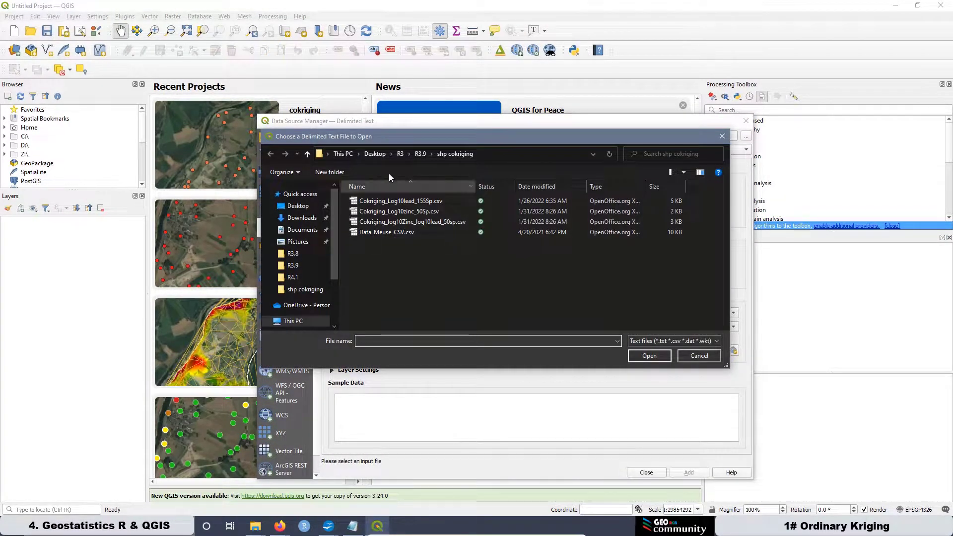
pyautogui.click(287, 279)
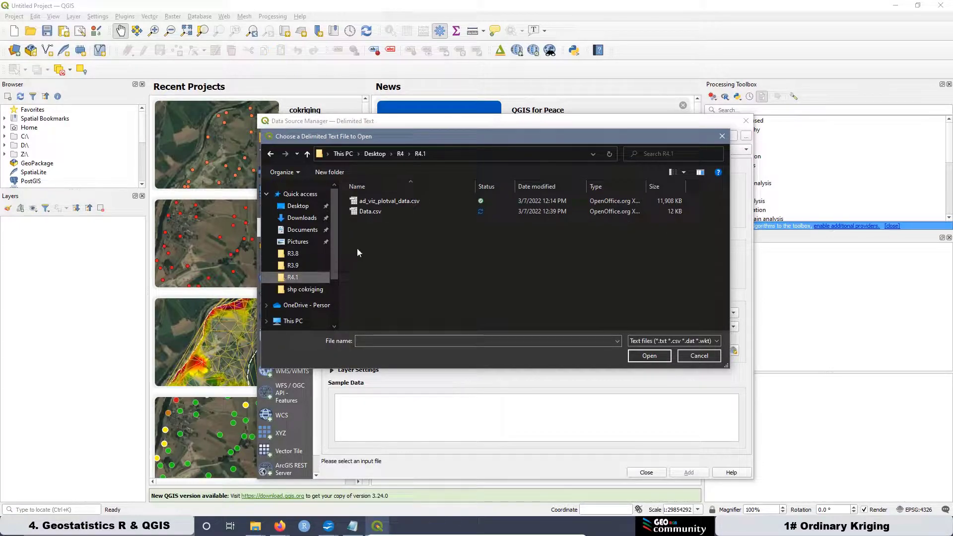
pyautogui.click(365, 213)
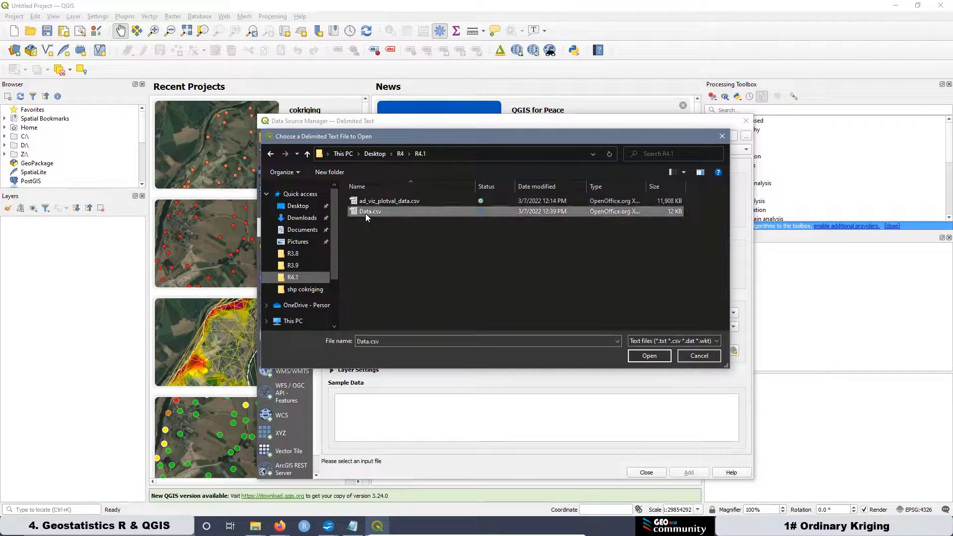
pyautogui.click(654, 355)
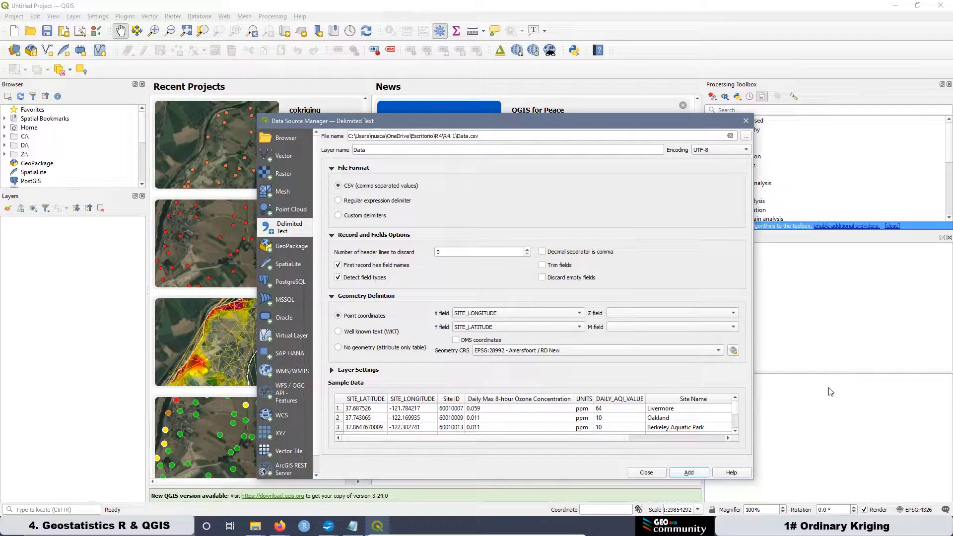
# Set the layer's geometry CRS to EPSG:4326 - WGS 84 and add the Data points to the project
pyautogui.click(733, 351)
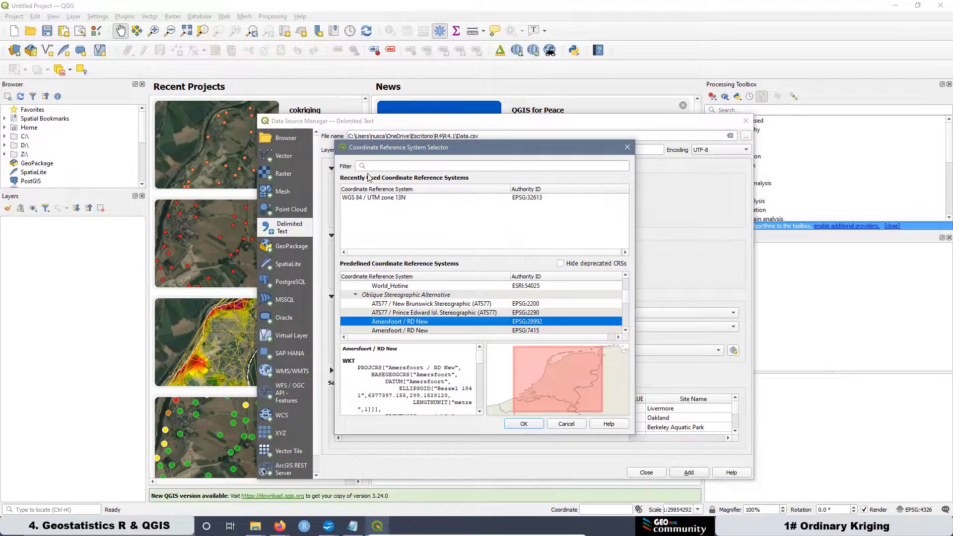
pyautogui.click(370, 166)
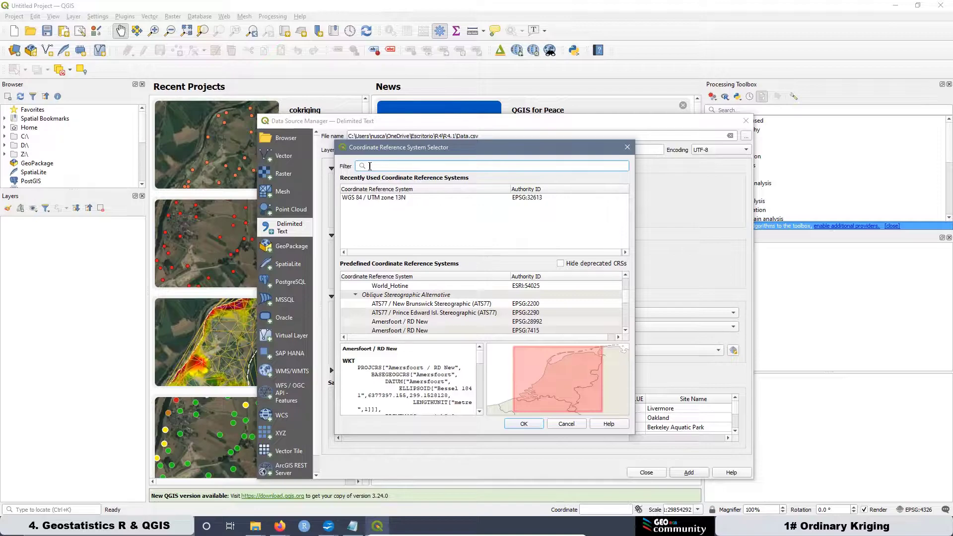
pyautogui.write('4326')
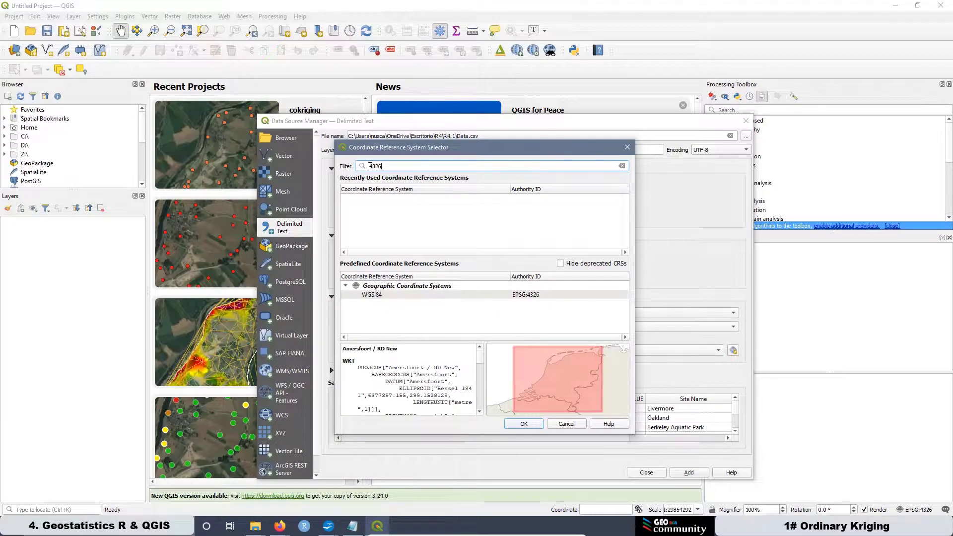
pyautogui.click(543, 297)
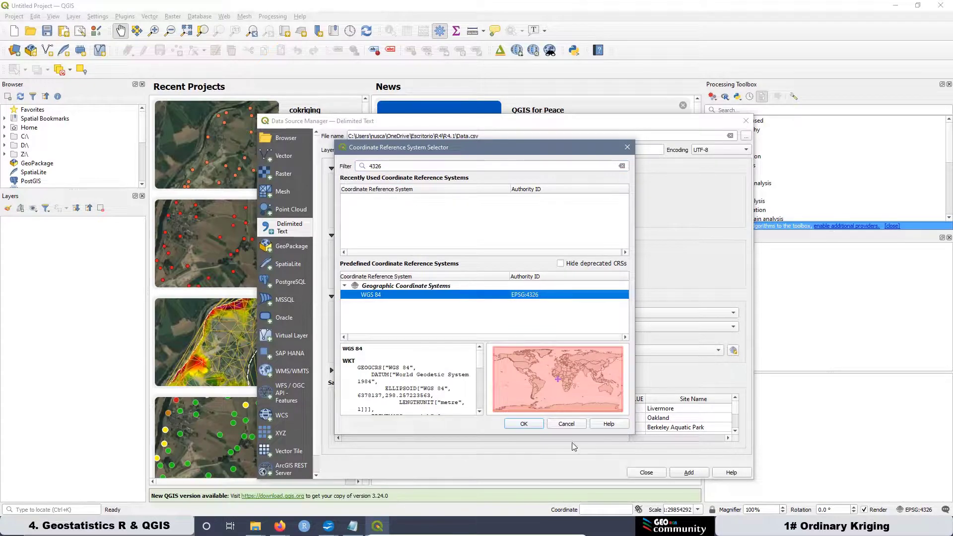
pyautogui.click(523, 424)
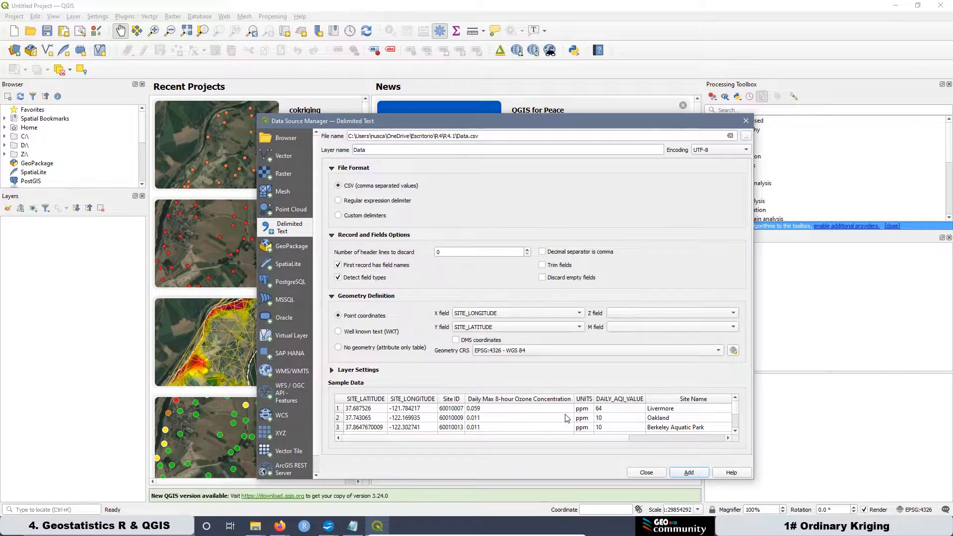
pyautogui.click(689, 474)
pyautogui.click(646, 473)
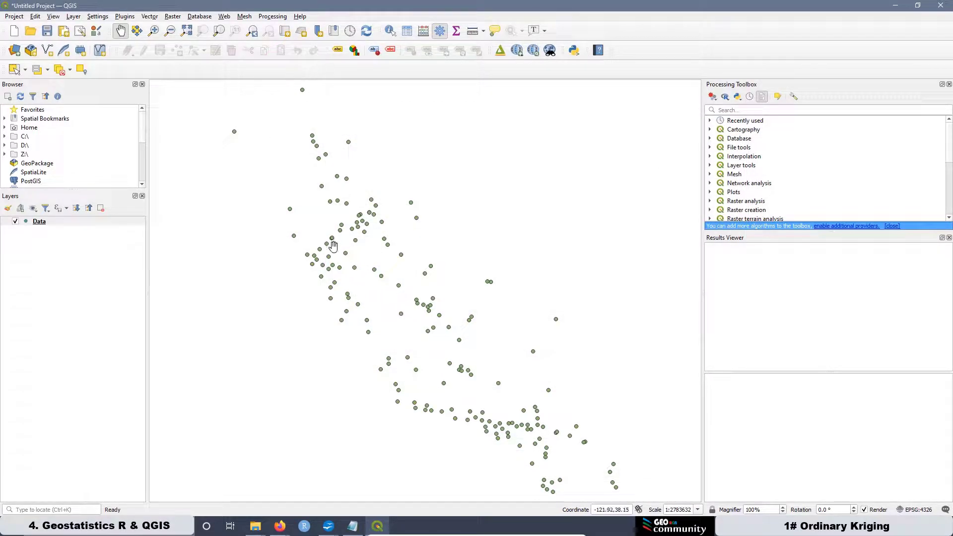
# Add the Google Hybrid basemap from QuickMapServices and check the Data points against it across California
pyautogui.click(224, 17)
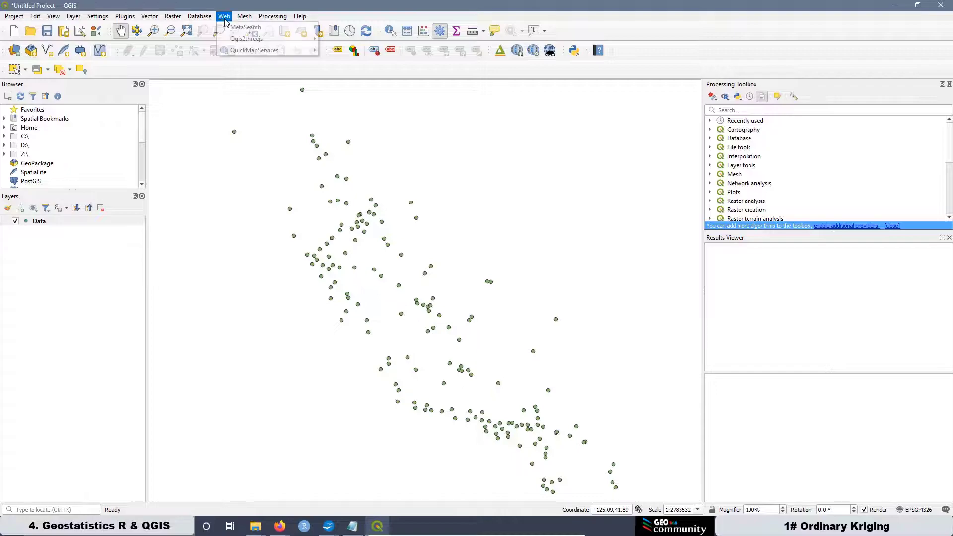
pyautogui.moveTo(250, 50)
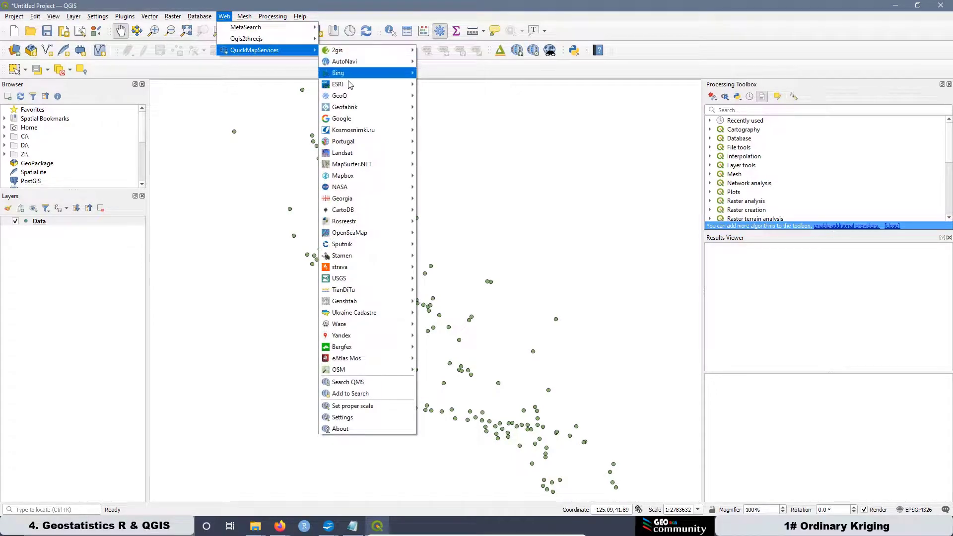
pyautogui.moveTo(368, 119)
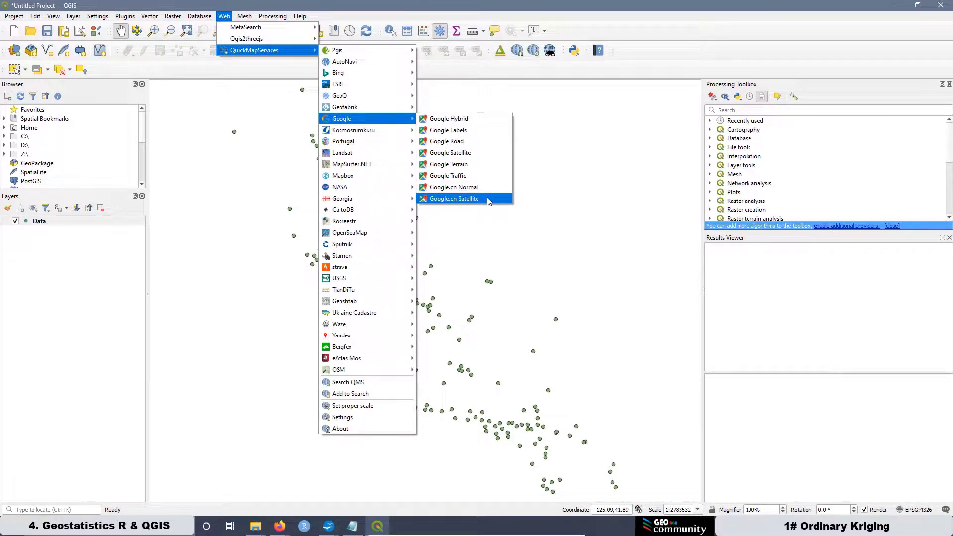
pyautogui.click(443, 118)
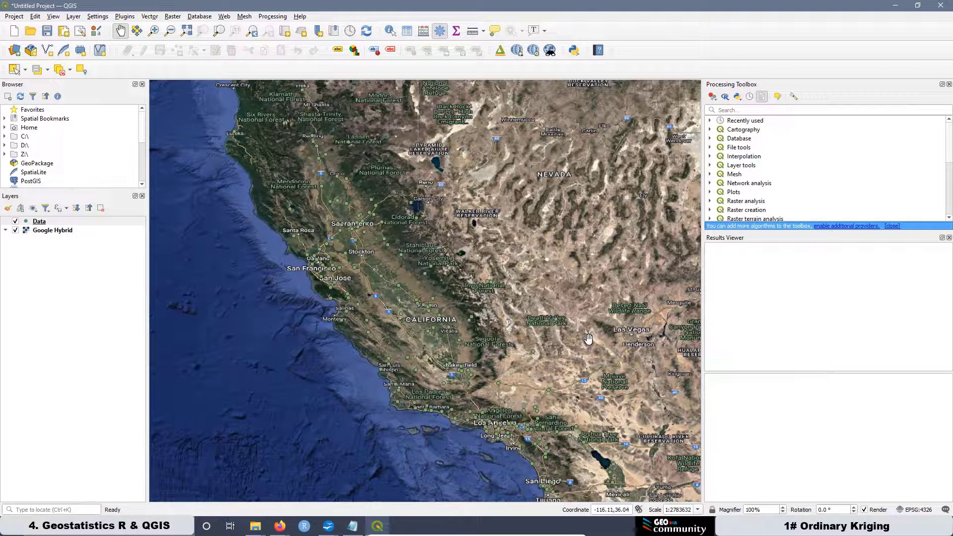
pyautogui.scroll(-1, 503, 396)
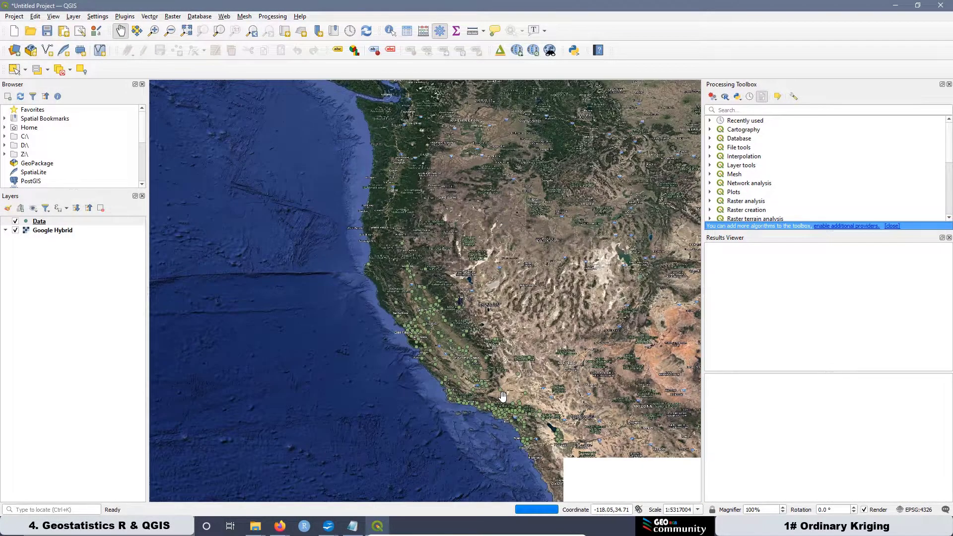
pyautogui.scroll(1, 430, 322)
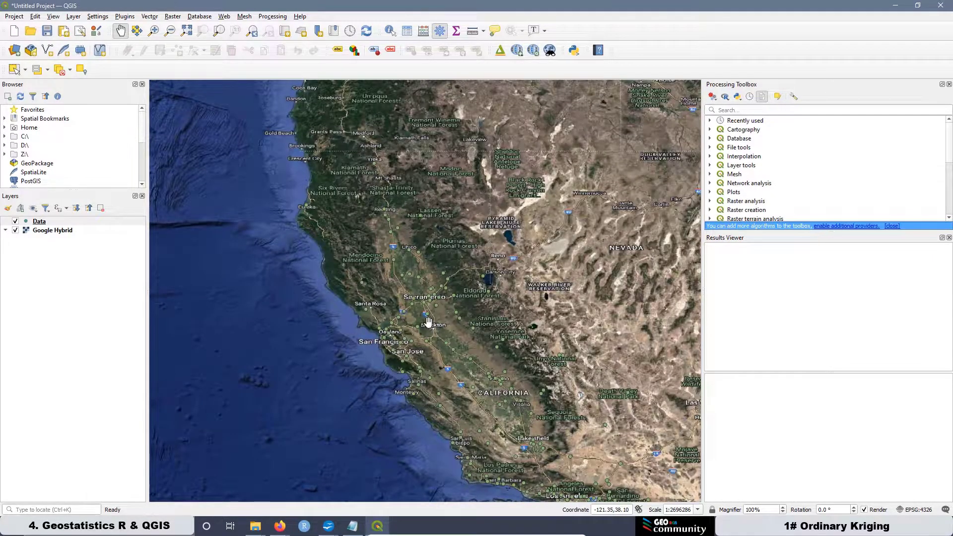
pyautogui.moveTo(536, 404); pyautogui.dragTo(511, 306)
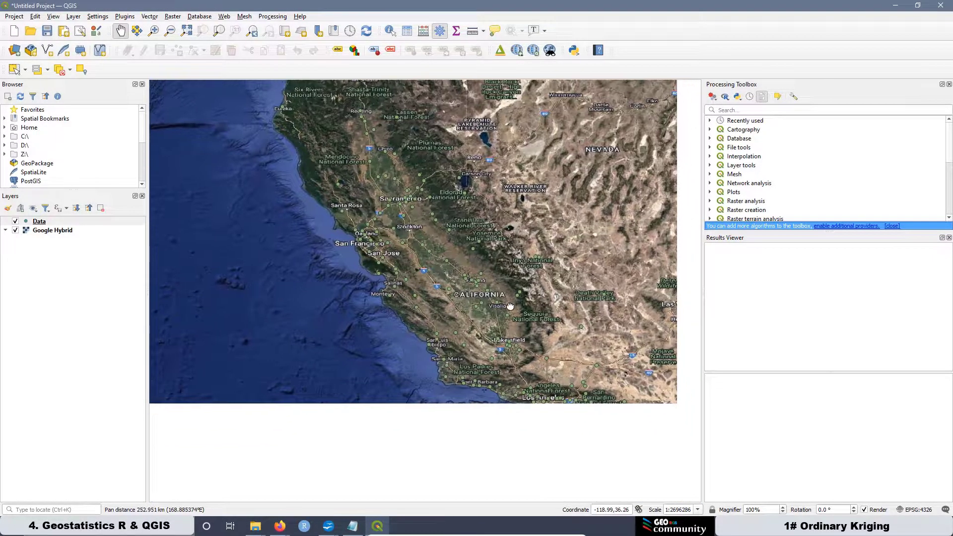
pyautogui.scroll(1, 627, 400)
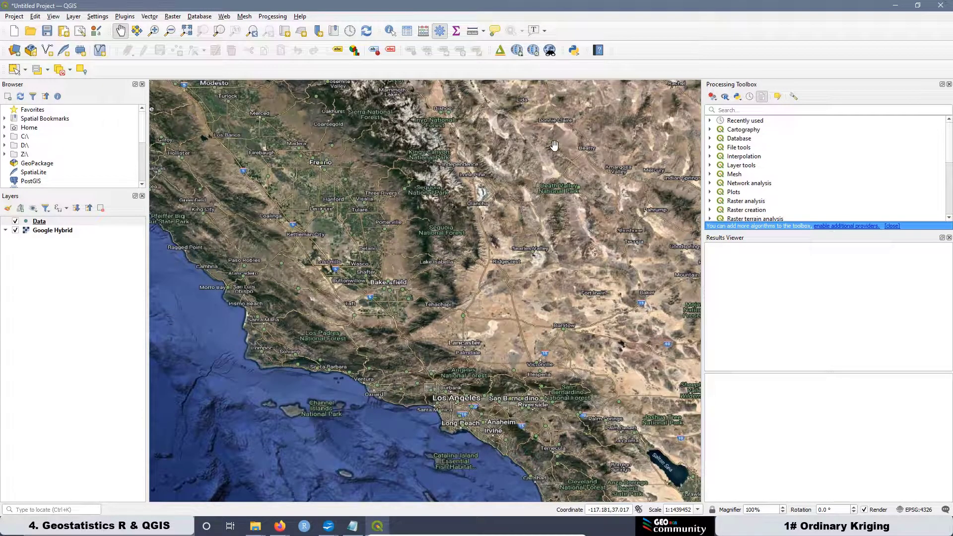
# Start exporting the Data layer's features and set the output format to Comma Separated Value [CSV]
pyautogui.moveTo(614, 258); pyautogui.dragTo(484, 208)
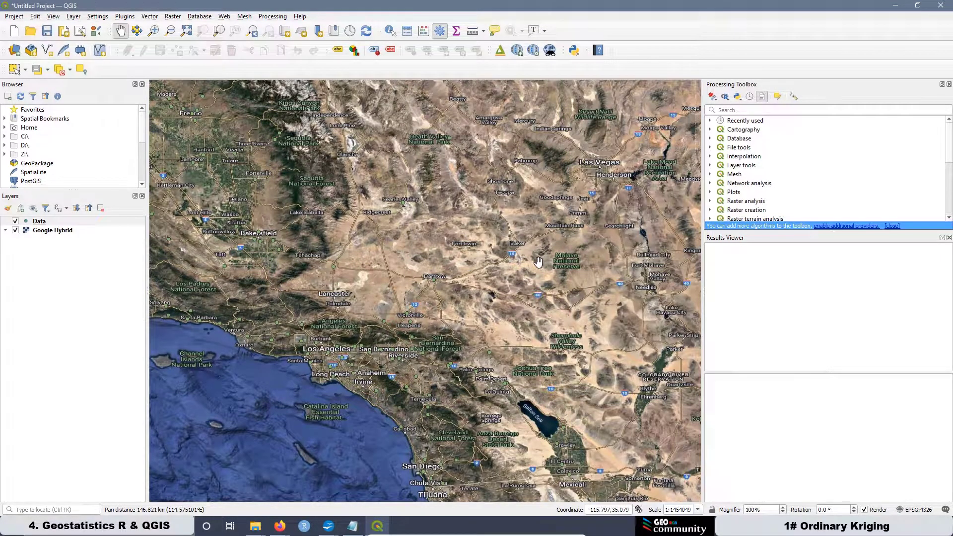
pyautogui.scroll(-1, 507, 225)
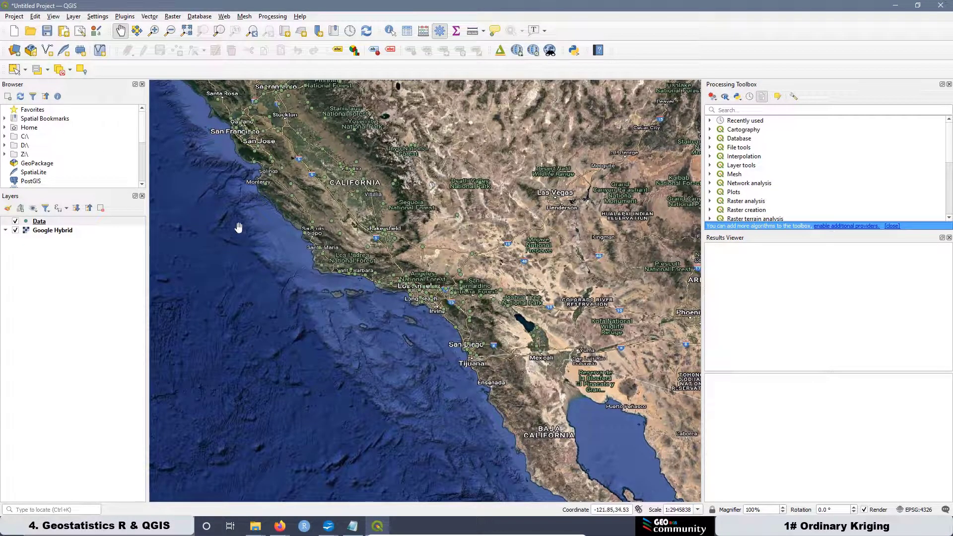
pyautogui.click(42, 227)
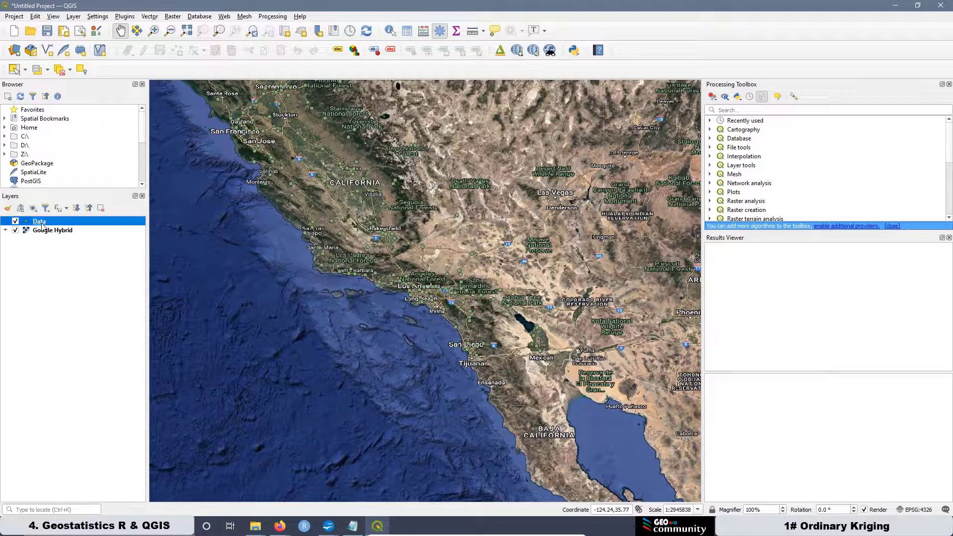
pyautogui.rightClick(42, 227)
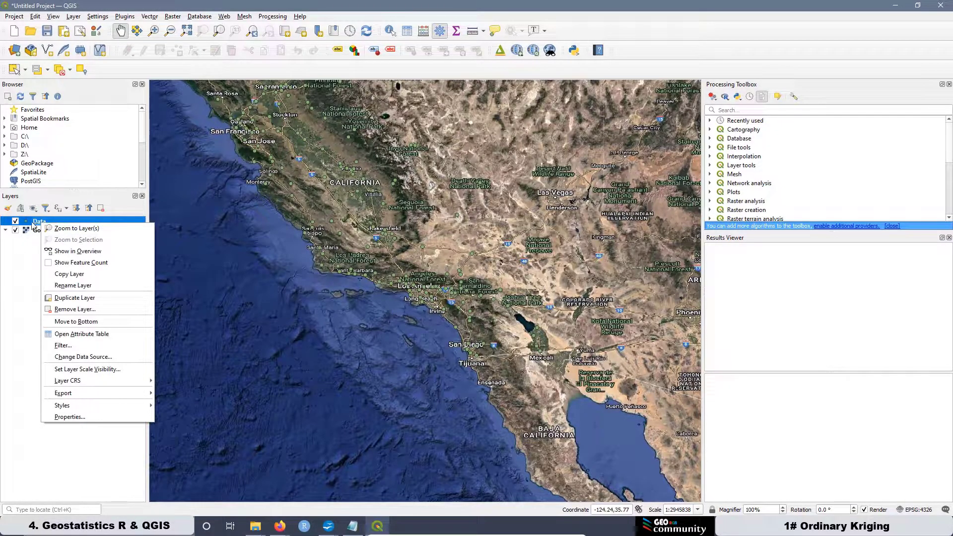
pyautogui.moveTo(110, 397)
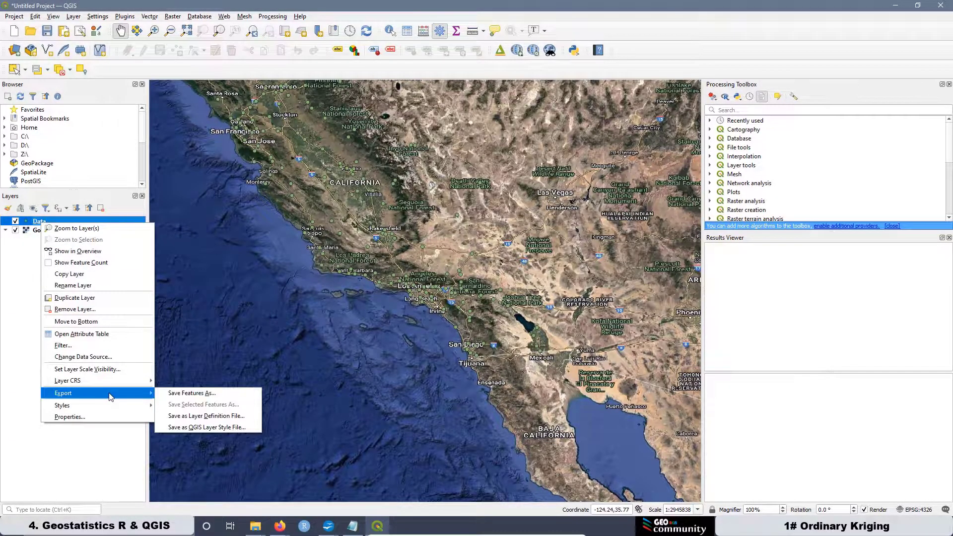
pyautogui.click(202, 394)
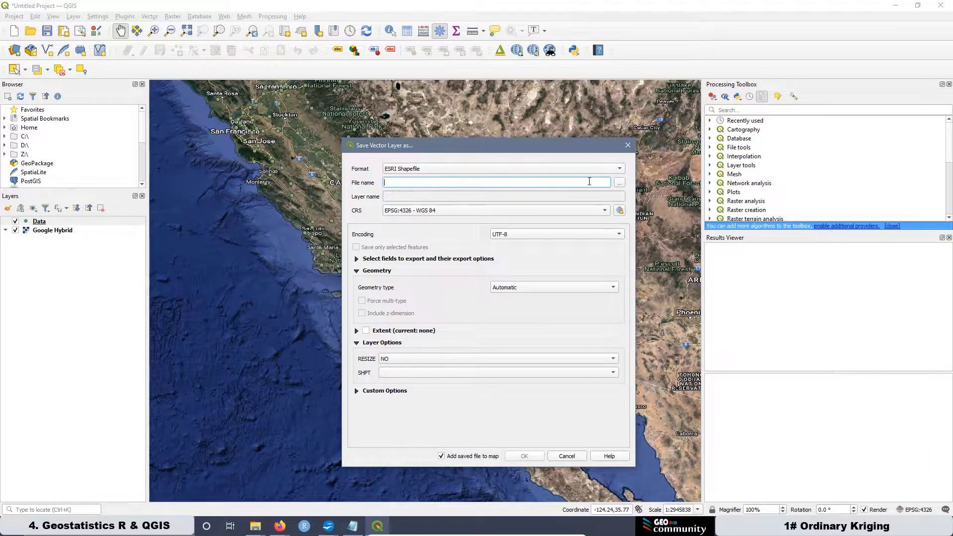
pyautogui.click(620, 169)
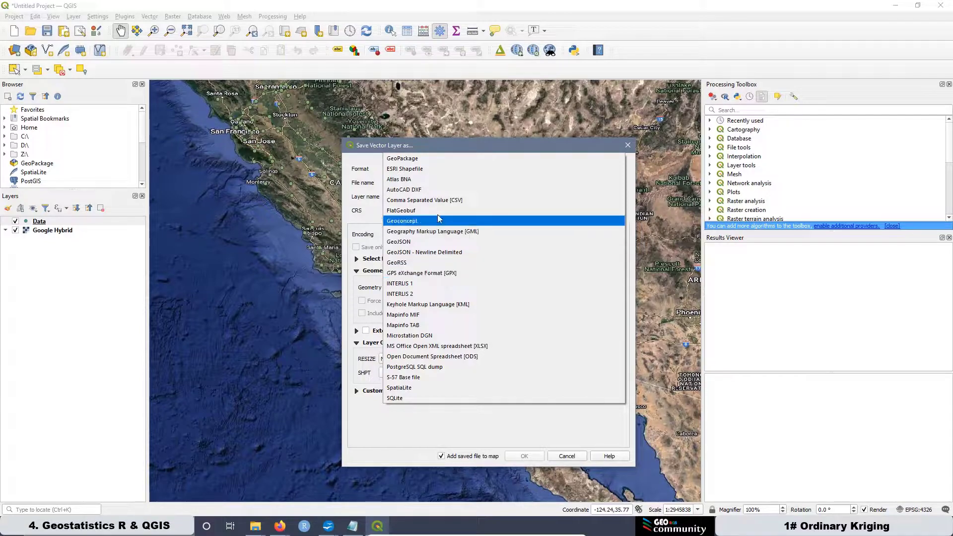
pyautogui.click(430, 200)
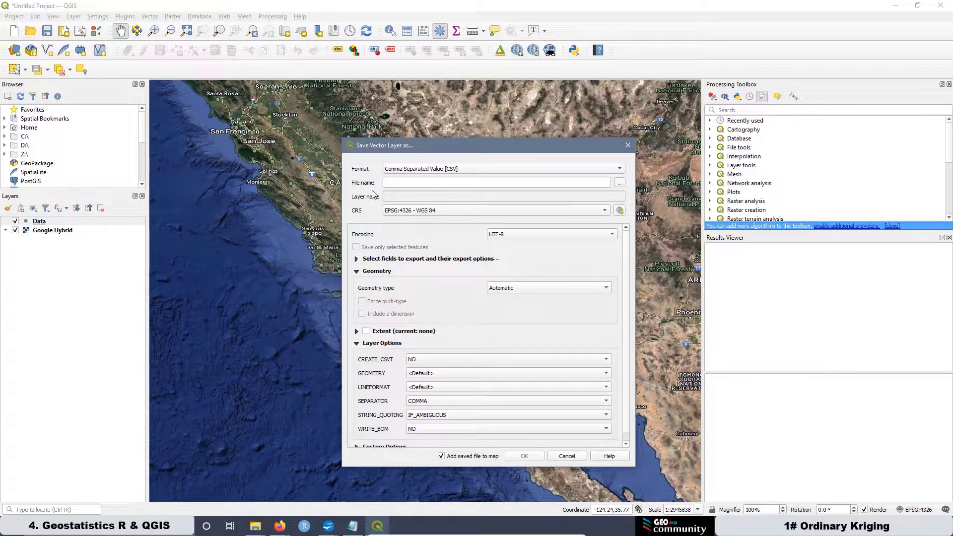
# Set the export file name to Data_UTM.csv in the R4.1 folder
pyautogui.click(619, 183)
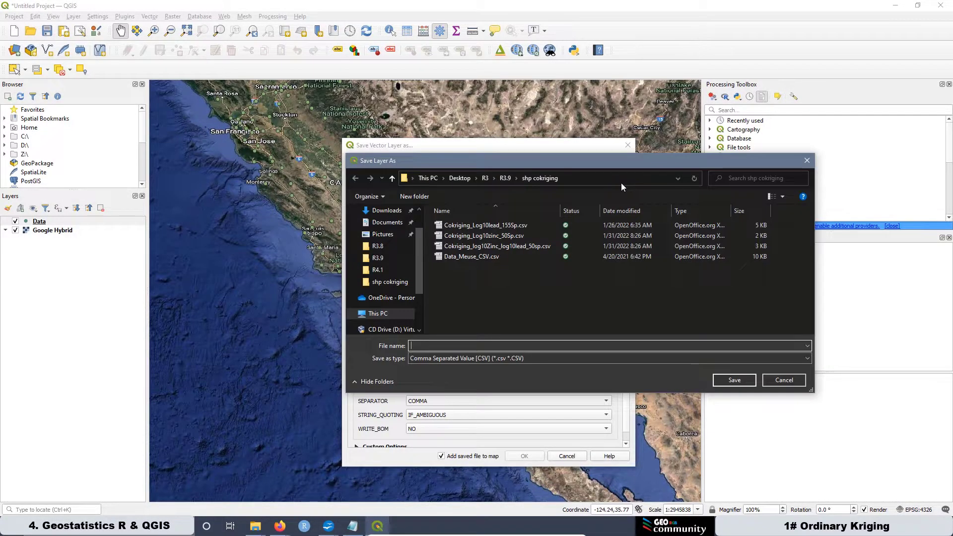
pyautogui.click(380, 271)
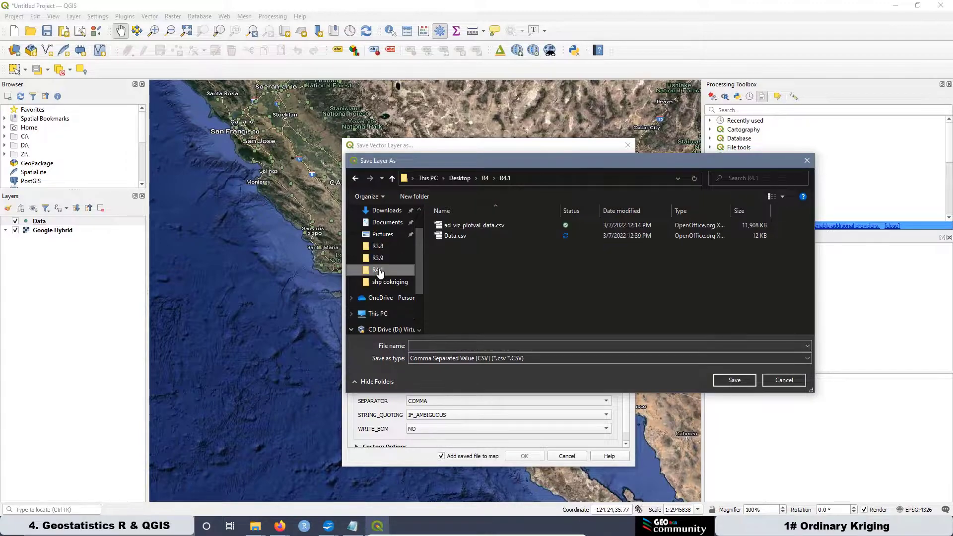
pyautogui.click(449, 238)
pyautogui.click(426, 348)
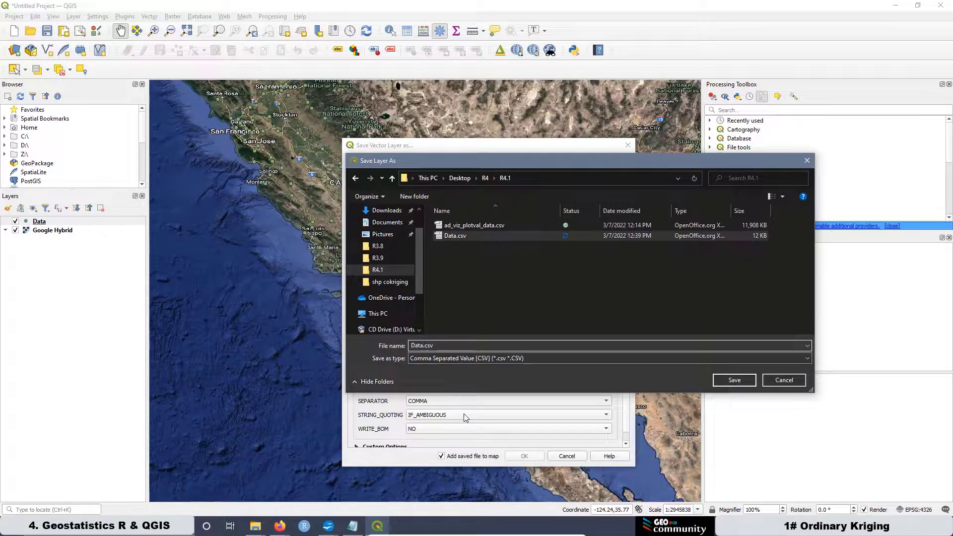
pyautogui.write('_UTM')
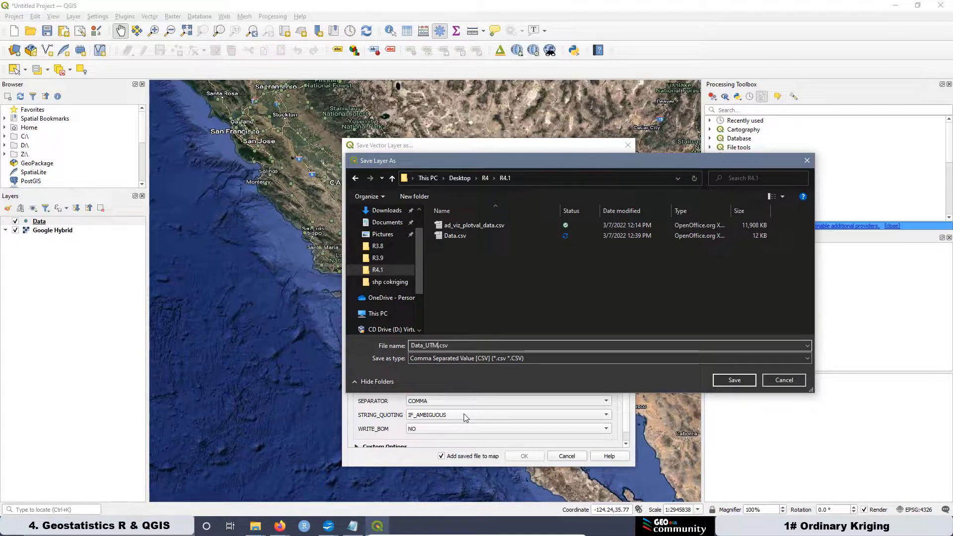
pyautogui.click(741, 386)
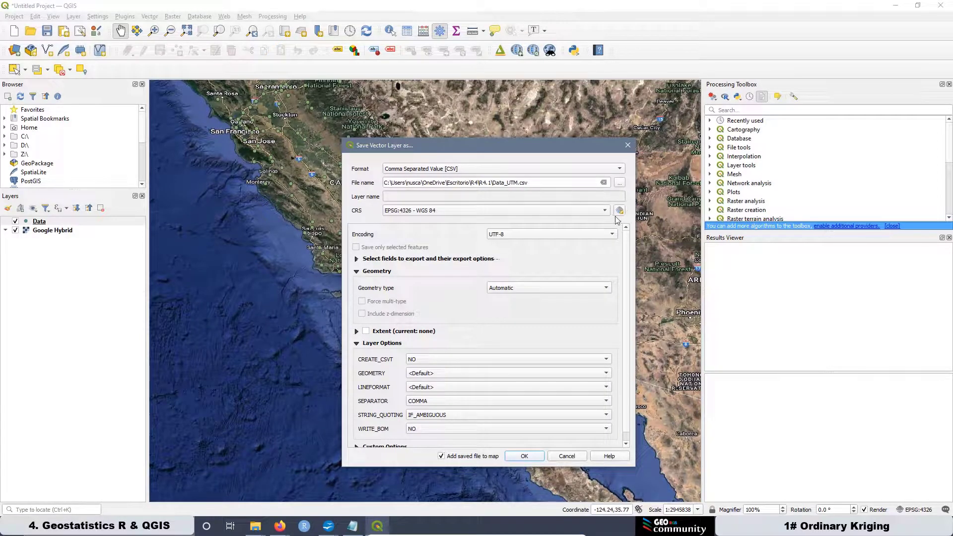
# Filter the export's coordinate reference systems by UTM zone 10 and select WGS 84 / UTM zone 10N (EPSG:32610)
pyautogui.click(619, 211)
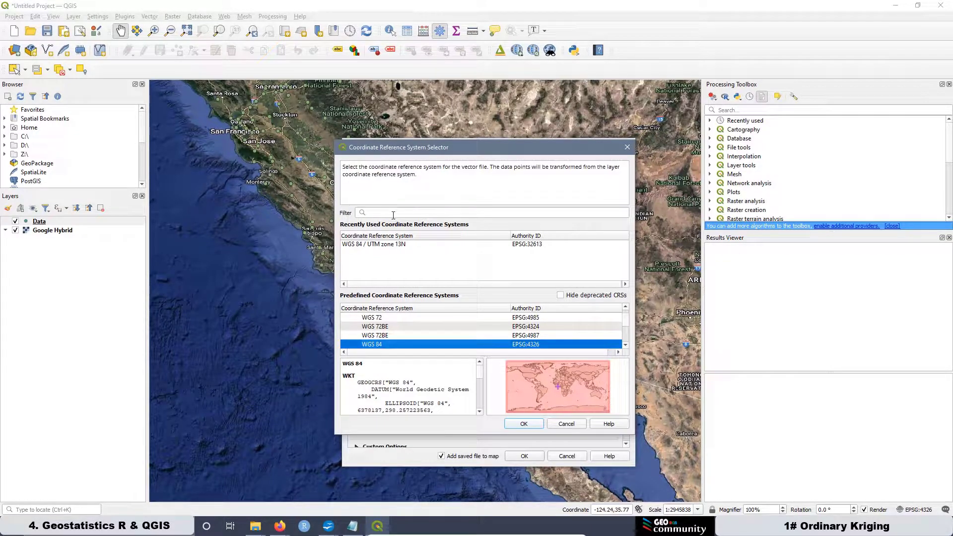
pyautogui.click(410, 244)
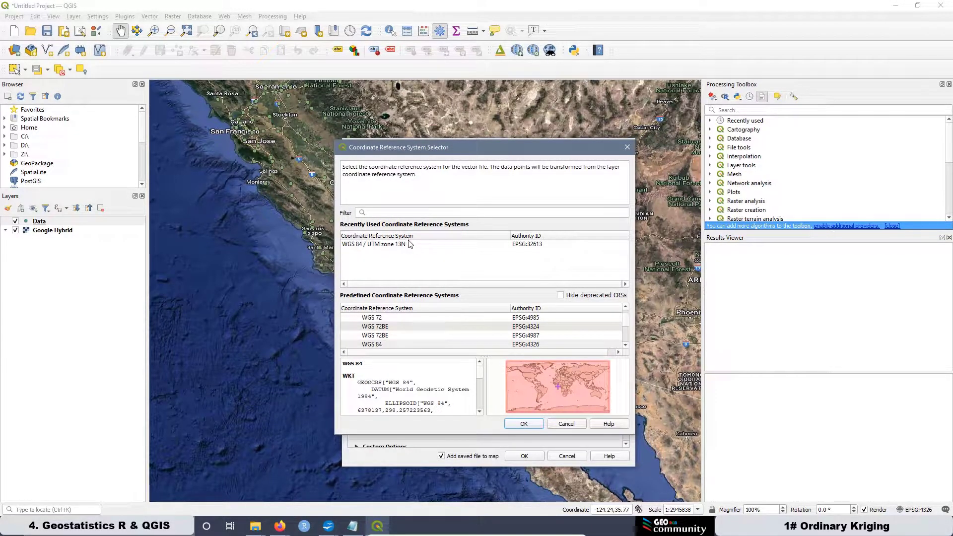
pyautogui.click(386, 213)
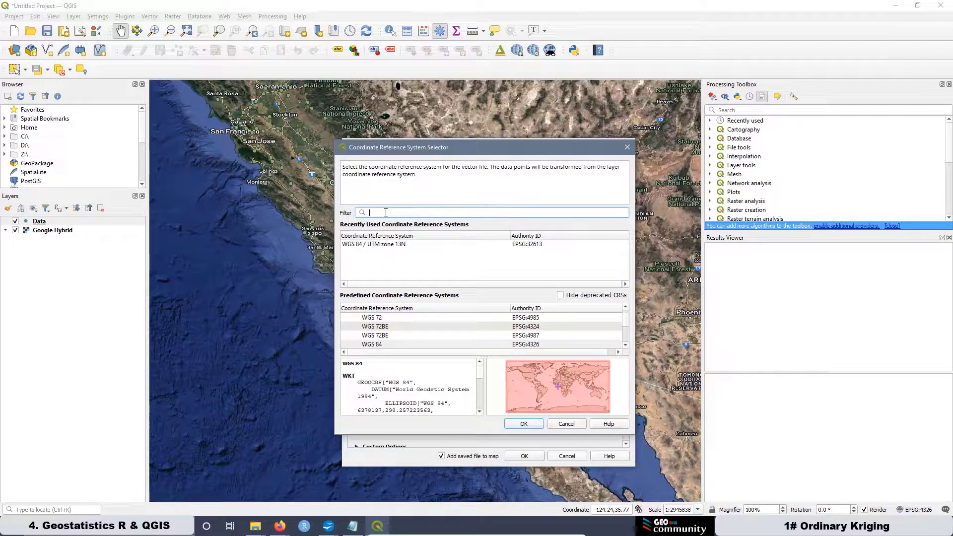
pyautogui.write('UTM ')
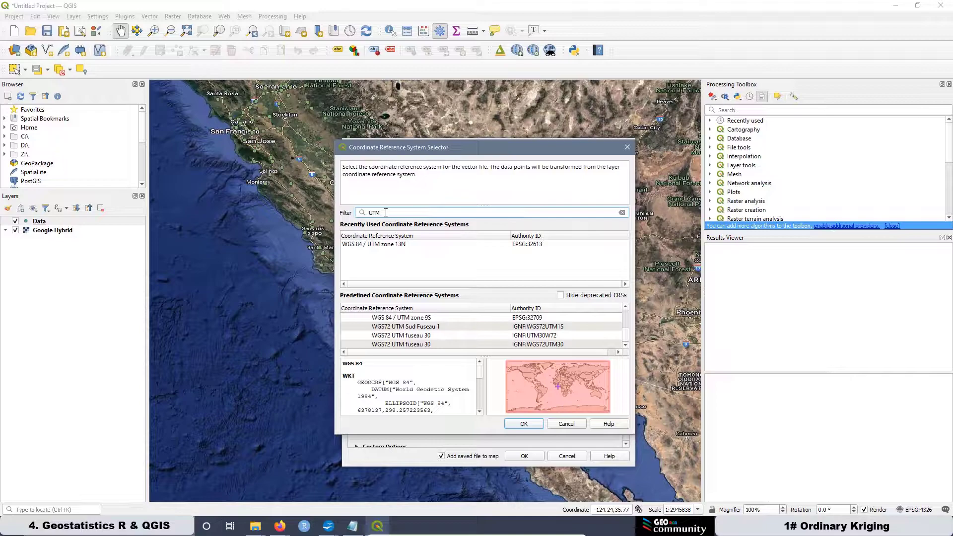
pyautogui.write('zone 10')
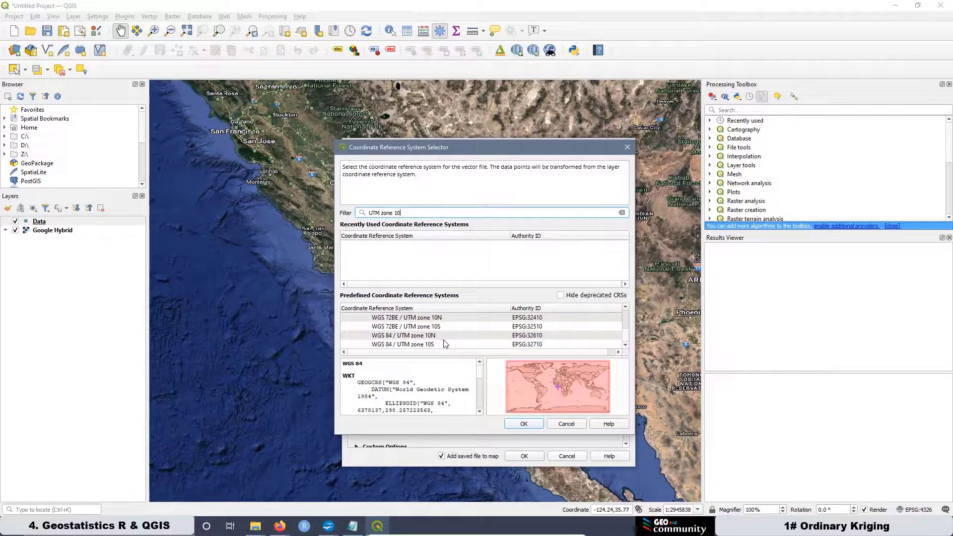
pyautogui.click(407, 336)
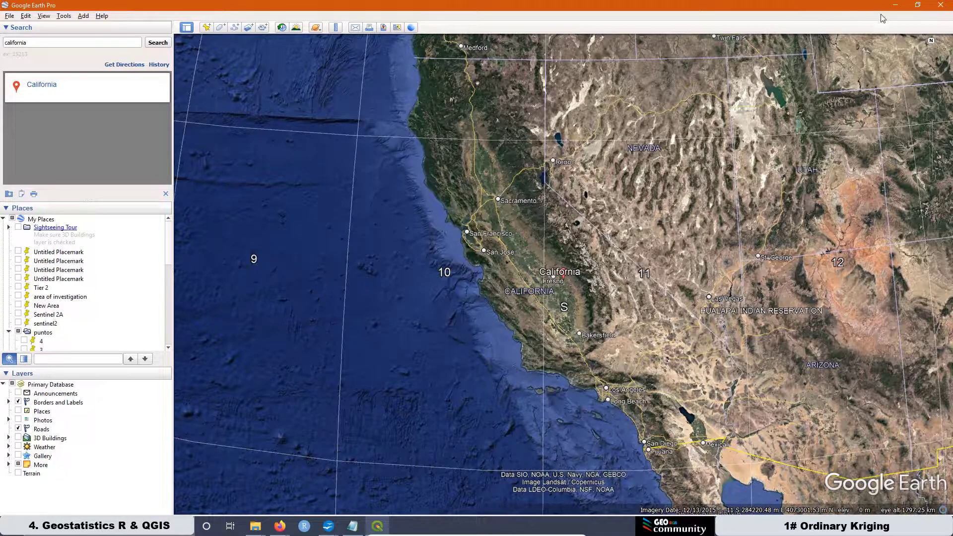
# Leave the Google Earth view and search Google Images in Firefox for UTM coordinates
pyautogui.click(895, 6)
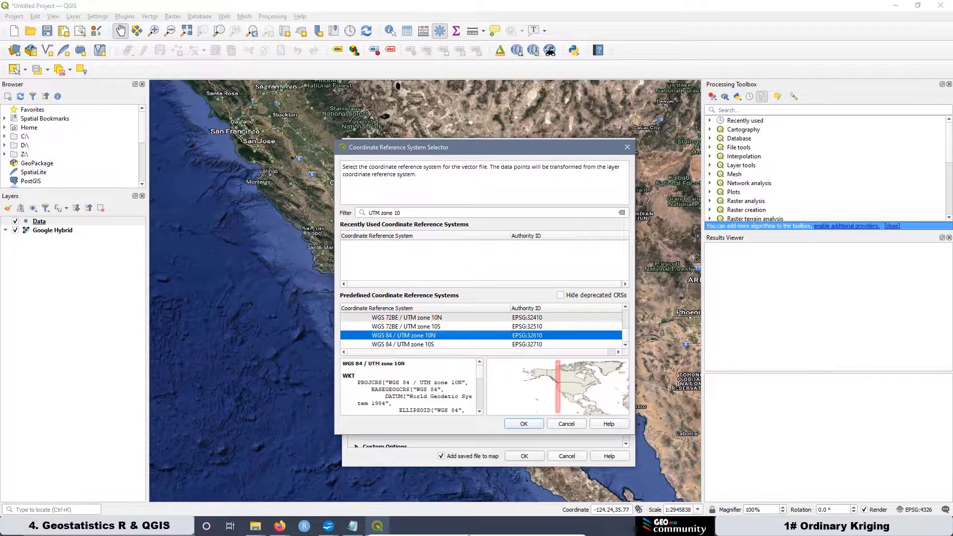
pyautogui.click(281, 526)
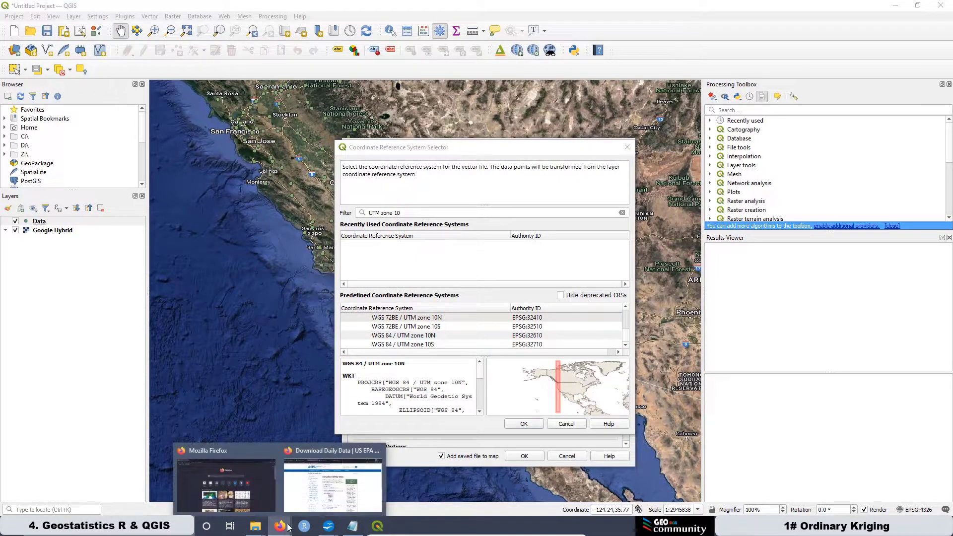
pyautogui.click(225, 447)
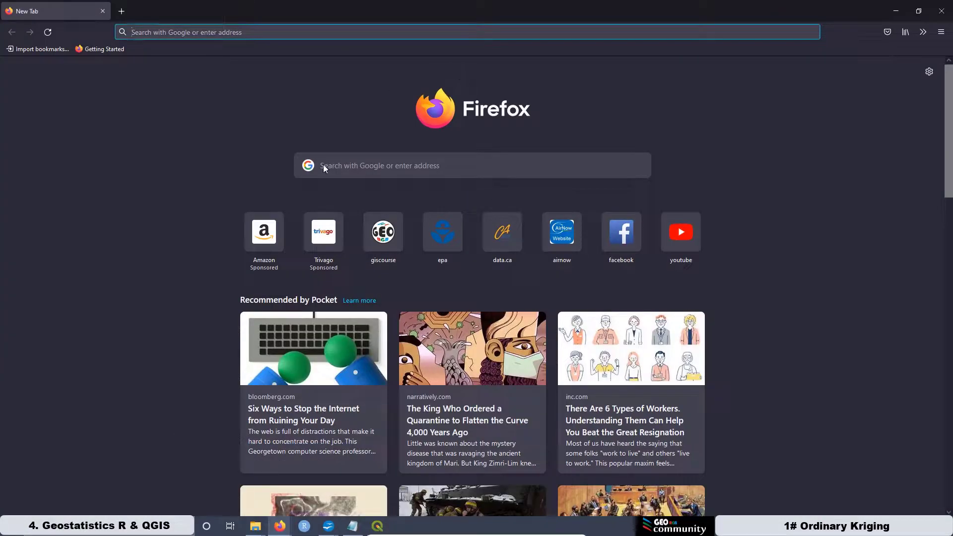
pyautogui.click(373, 166)
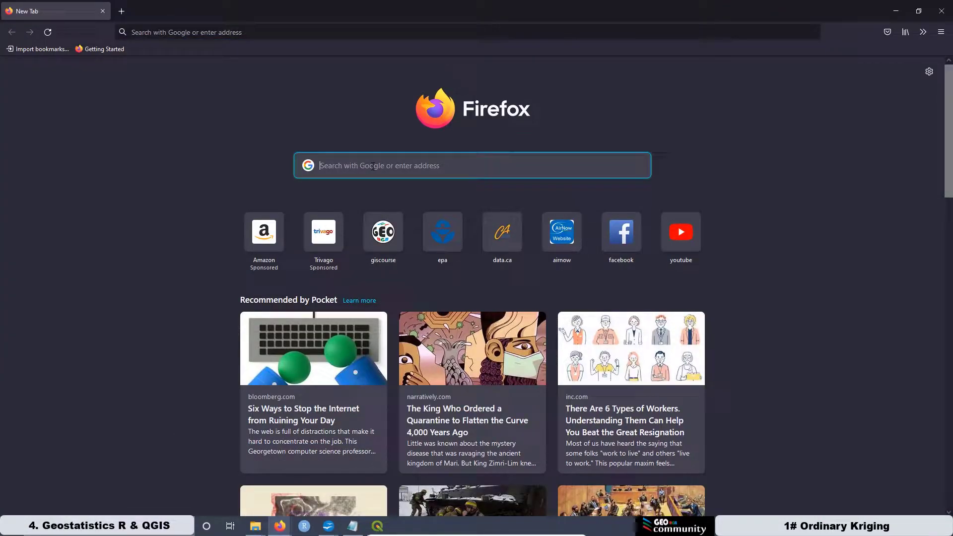
pyautogui.write('UTM coordinates')
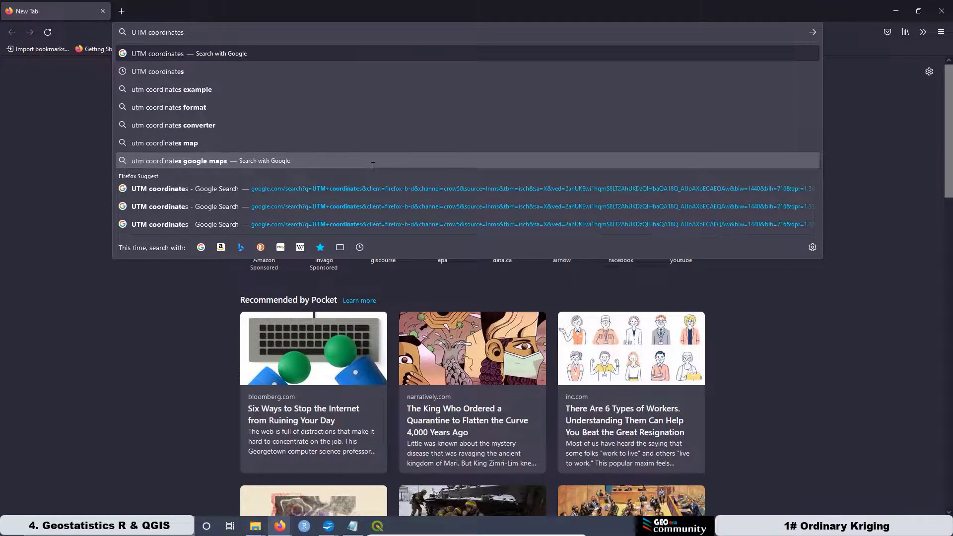
pyautogui.press('Return')
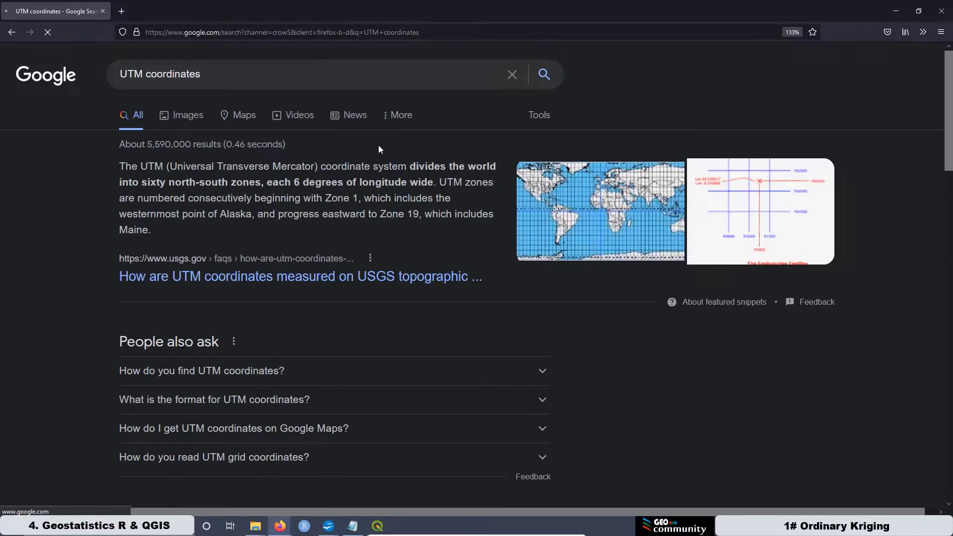
pyautogui.click(184, 117)
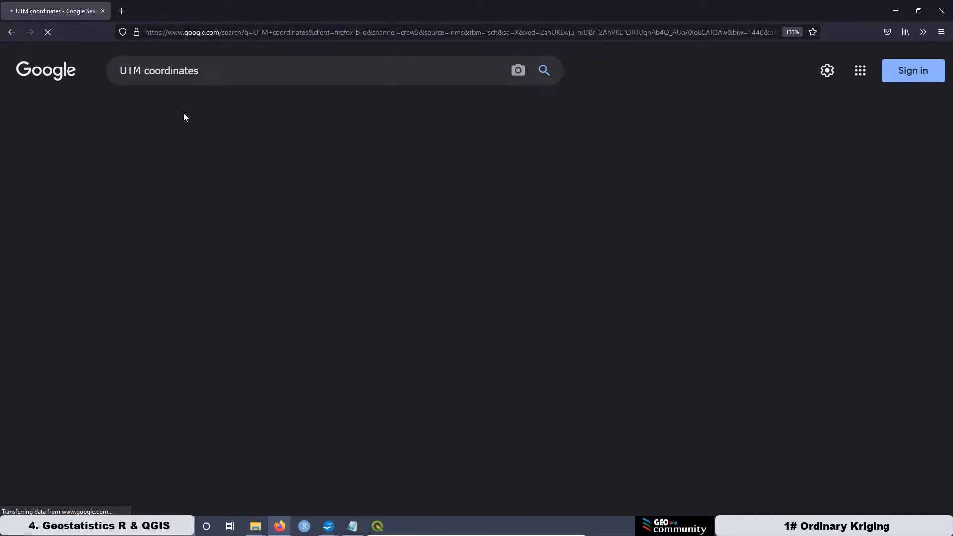
# Examine the diagram of the UTM grid's true and false origins and compare it with California's zones in Google Earth
pyautogui.scroll(-5, 569, 228)
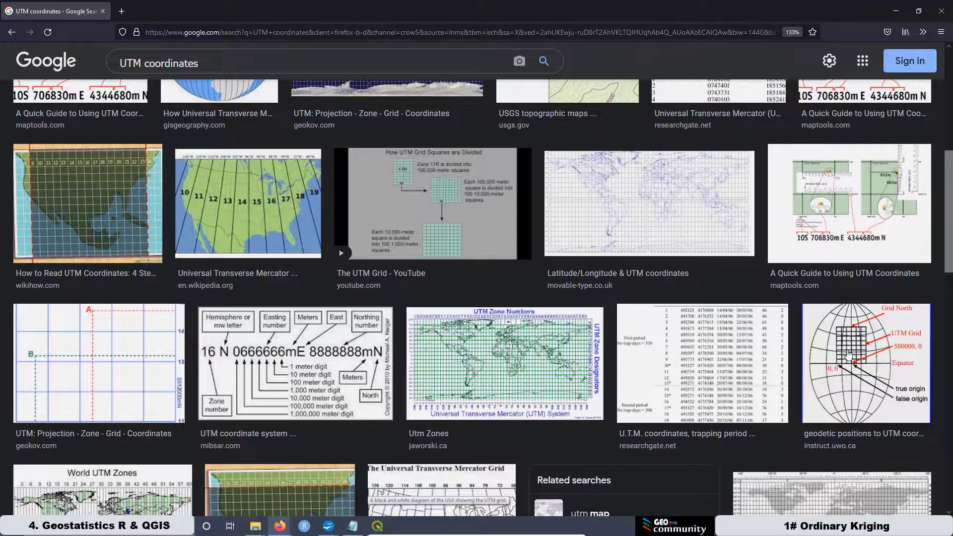
pyautogui.click(841, 372)
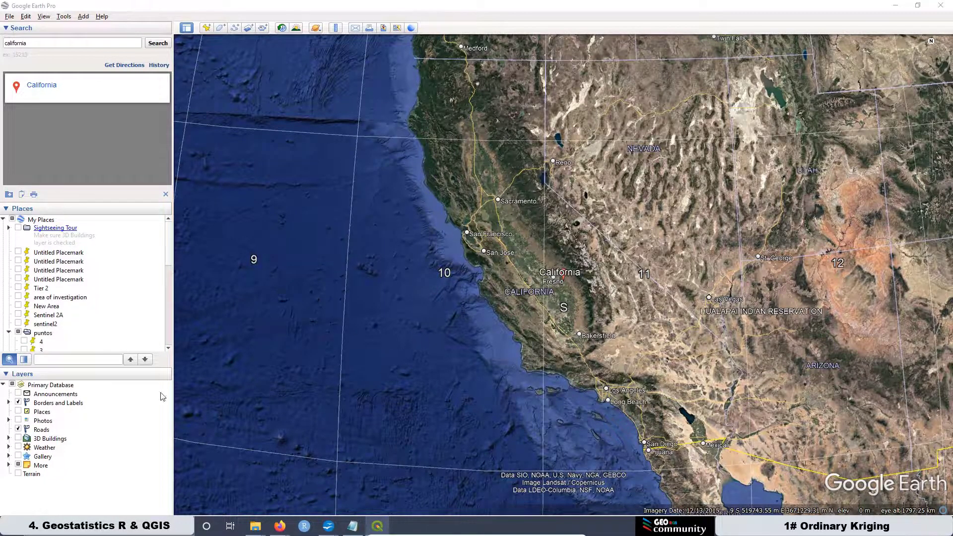
pyautogui.click(895, 9)
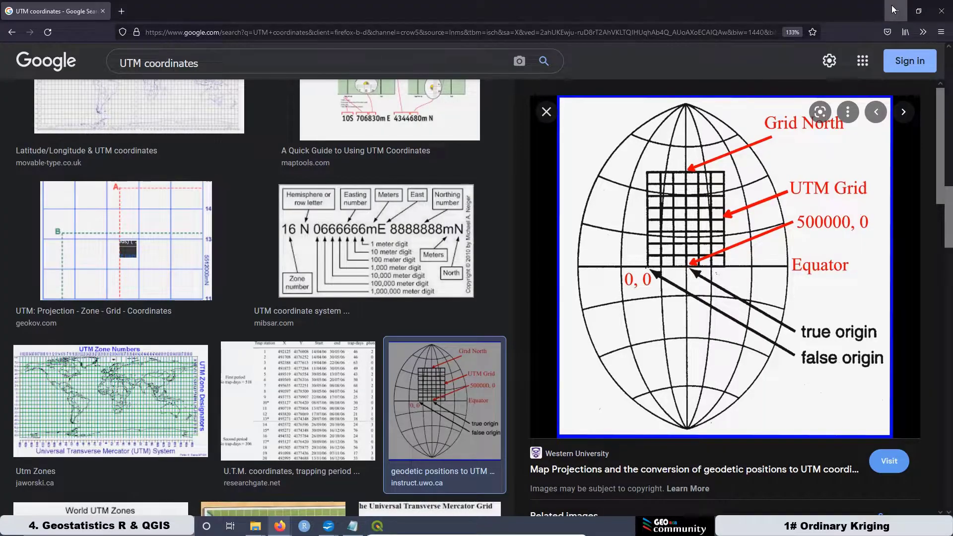
# Back in QGIS, accept the selected UTM zone 10N CRS, set GEOMETRY to AS_XY, and export the layer
pyautogui.click(378, 526)
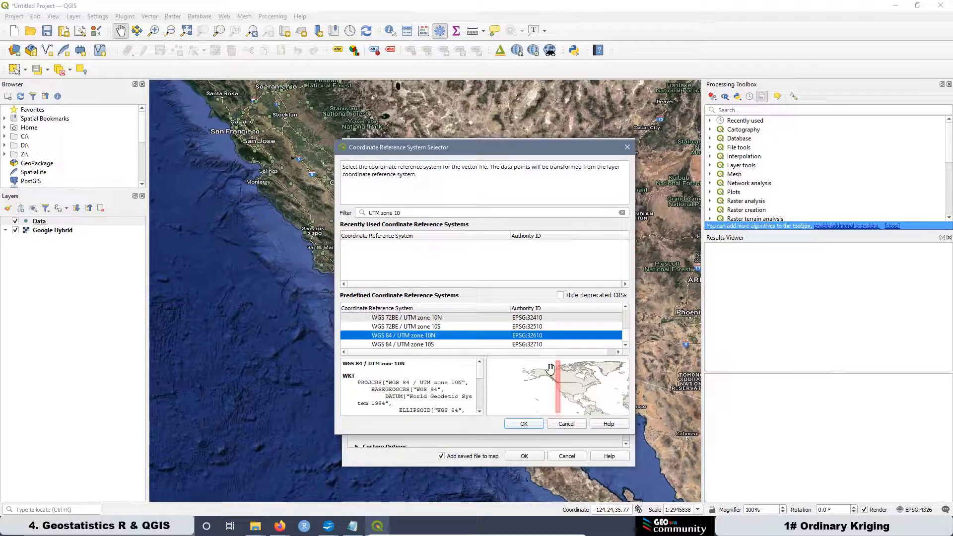
pyautogui.click(526, 425)
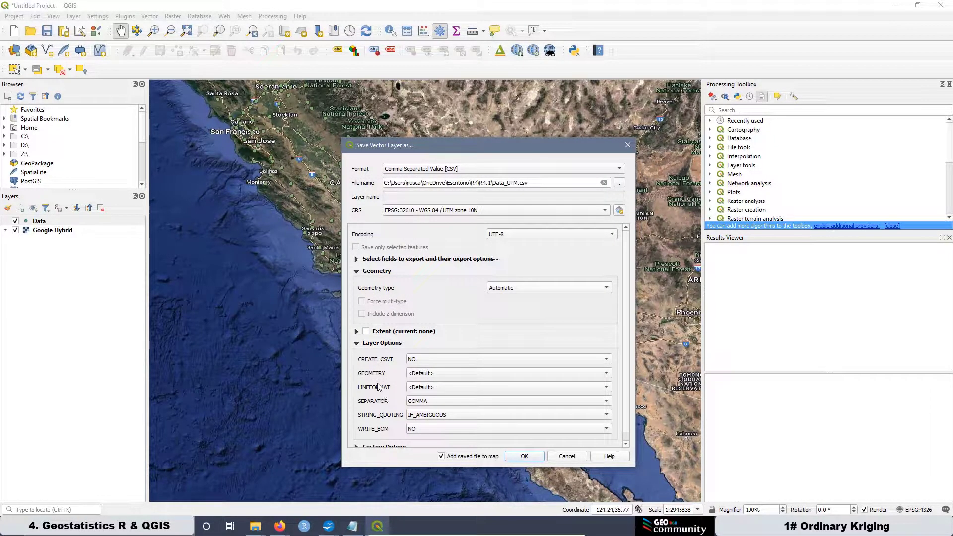
pyautogui.click(438, 376)
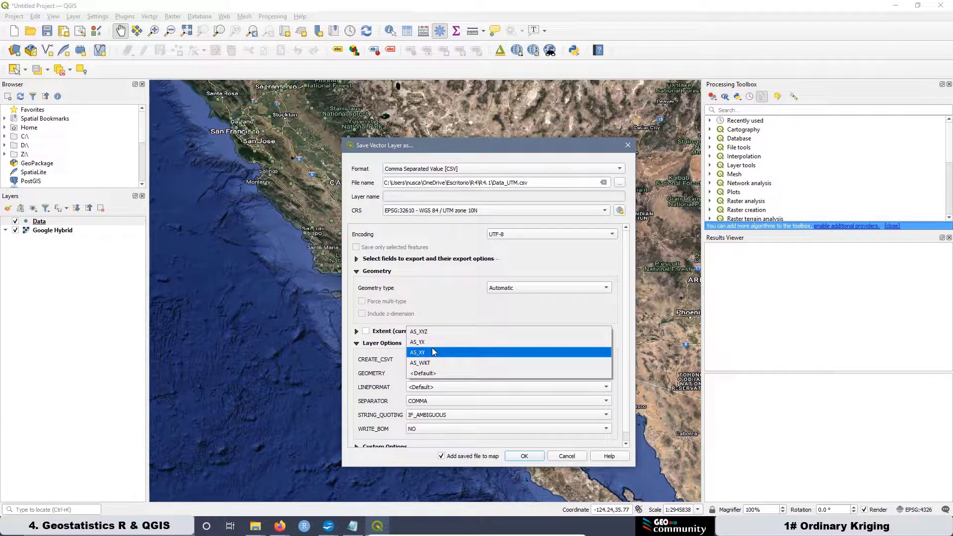
pyautogui.click(431, 354)
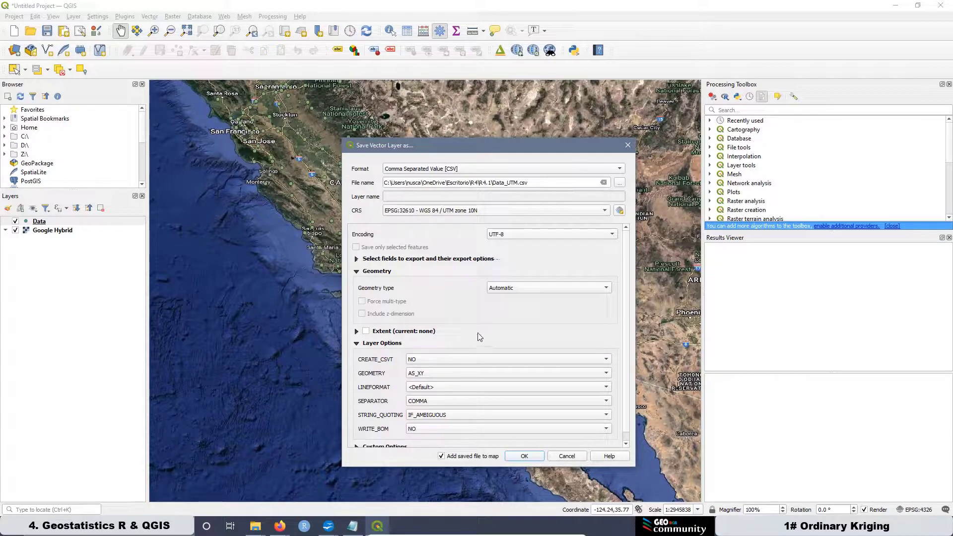
pyautogui.click(524, 457)
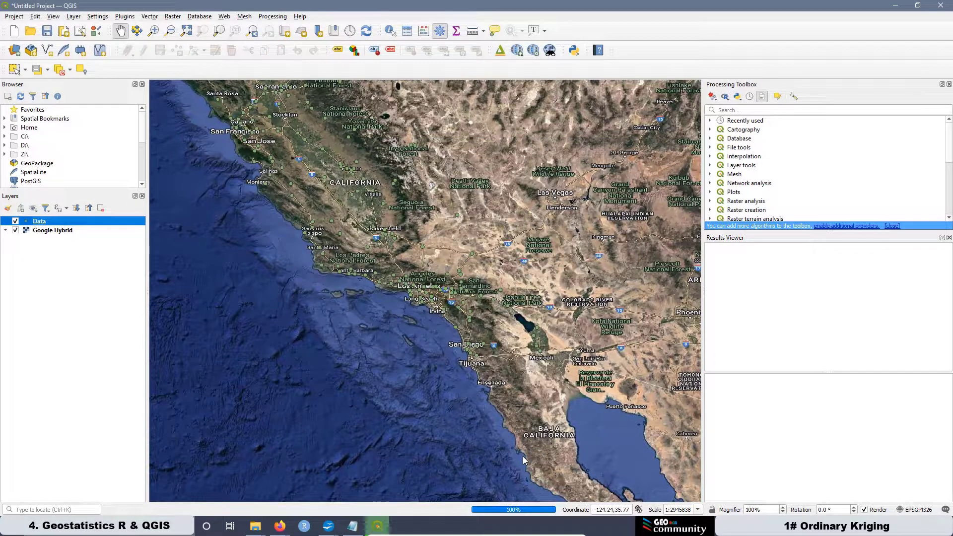
# Open Data_UTM.csv from the R4.1 folder in OpenOffice Calc as an editable copy, importing it as comma-separated text
pyautogui.click(256, 526)
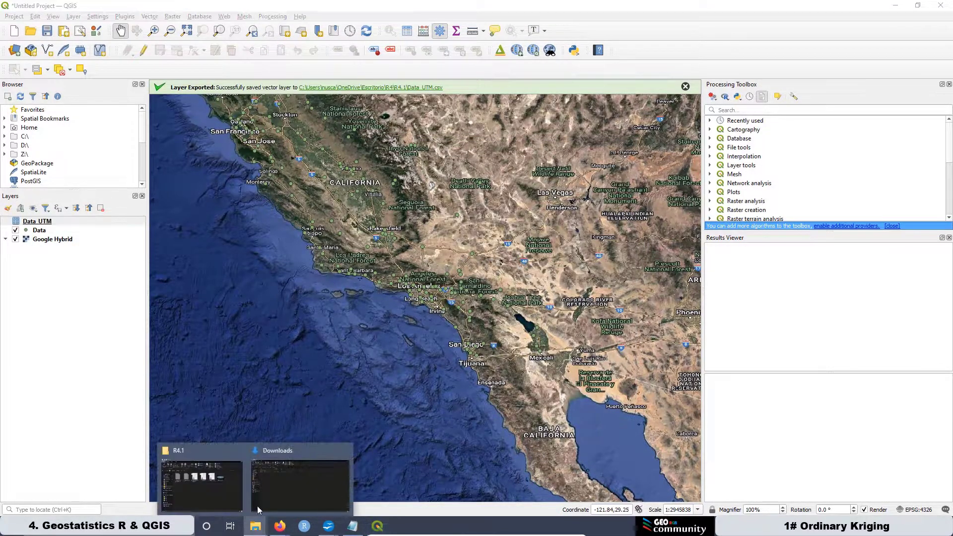
pyautogui.click(206, 451)
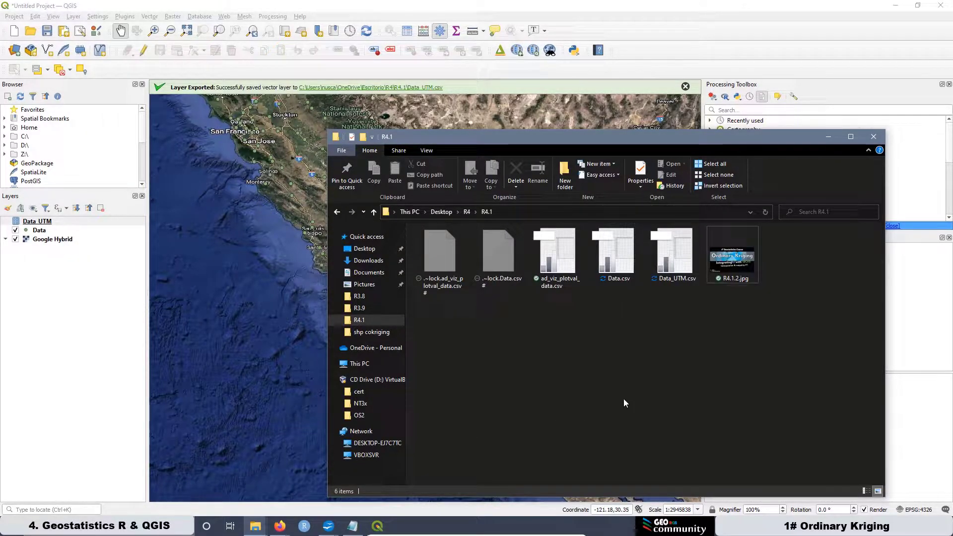
pyautogui.doubleClick(669, 263)
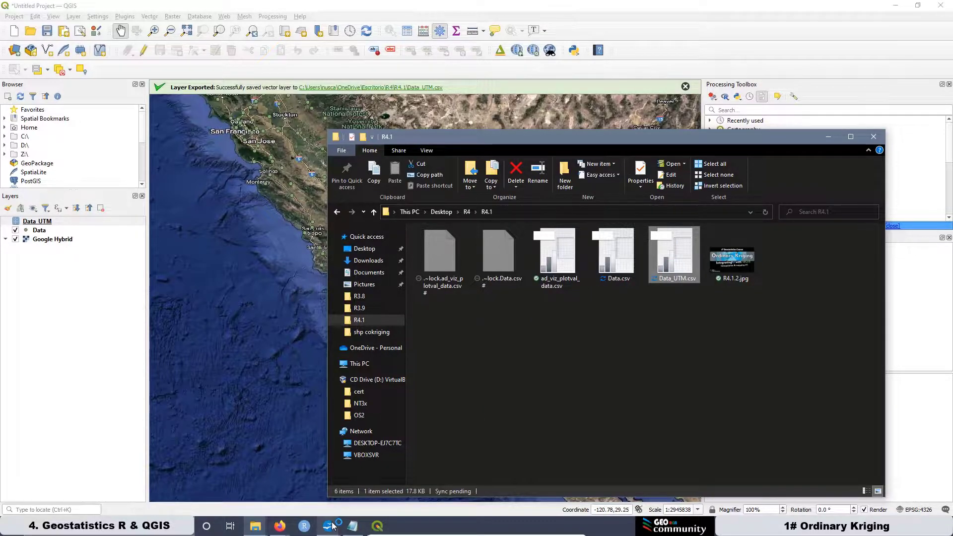
pyautogui.moveTo(352, 526)
pyautogui.click(370, 453)
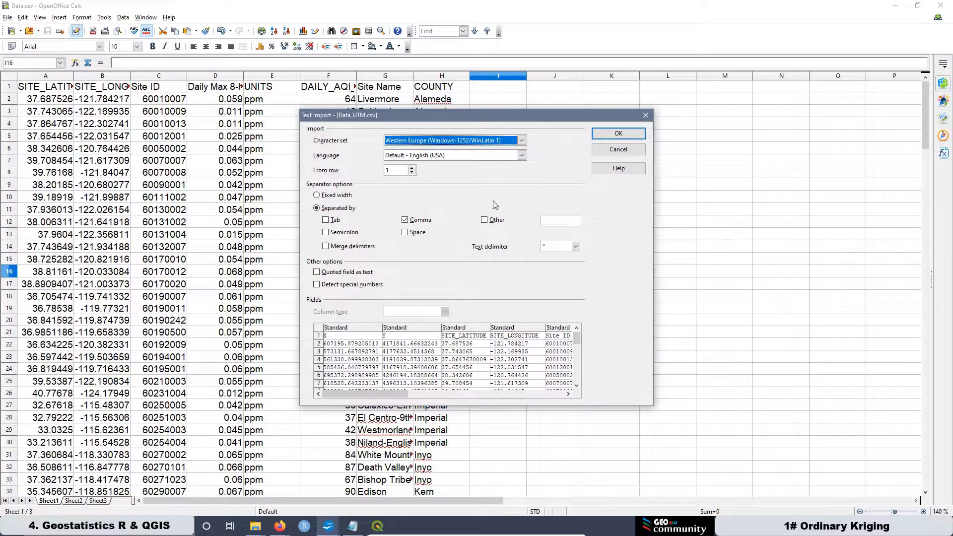
pyautogui.click(607, 134)
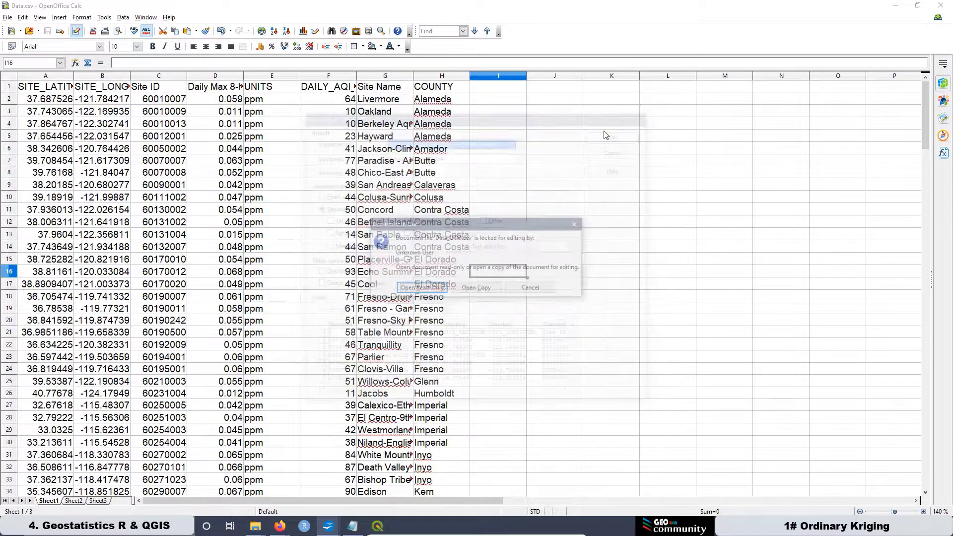
pyautogui.click(487, 293)
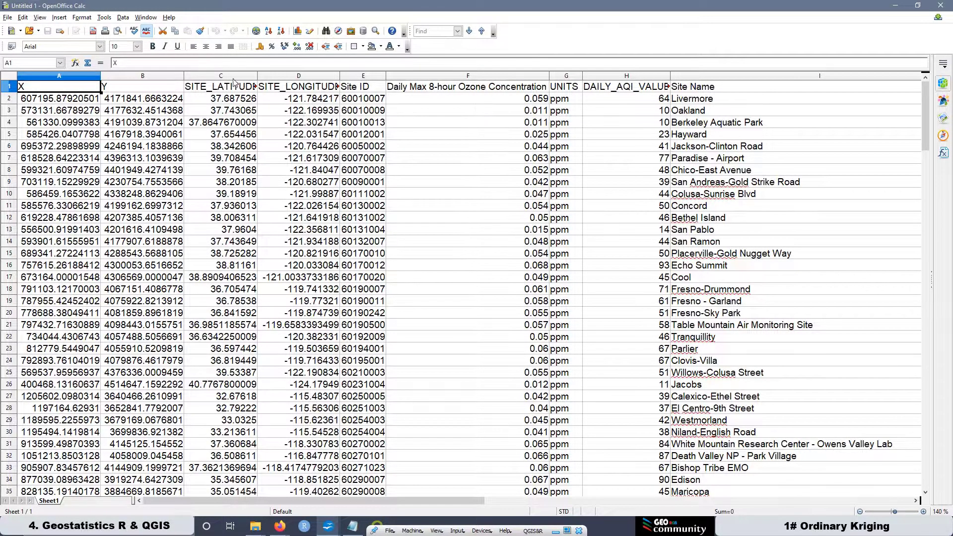
# Delete the SITE_LATITUDE and SITE_LONGITUDE columns from the sheet
pyautogui.moveTo(225, 75); pyautogui.dragTo(285, 73)
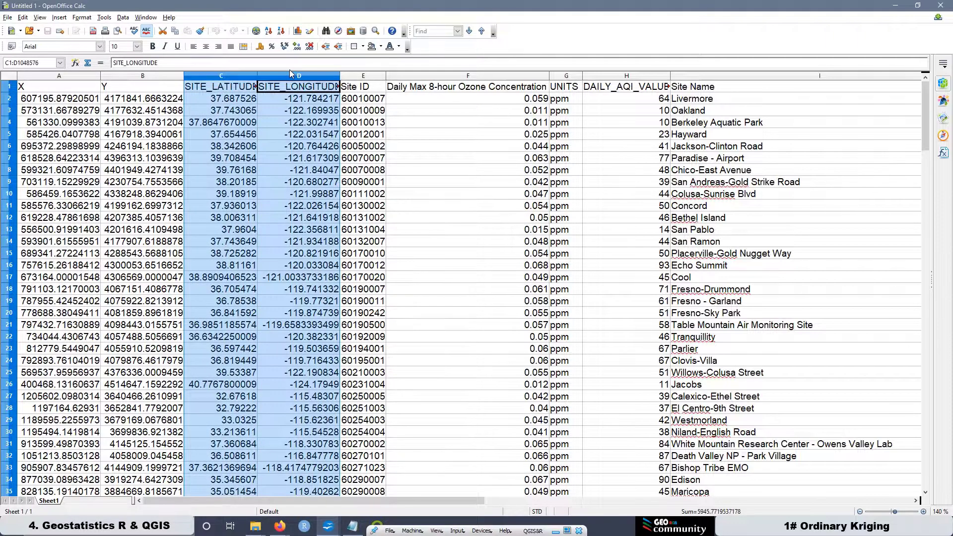
pyautogui.rightClick(294, 74)
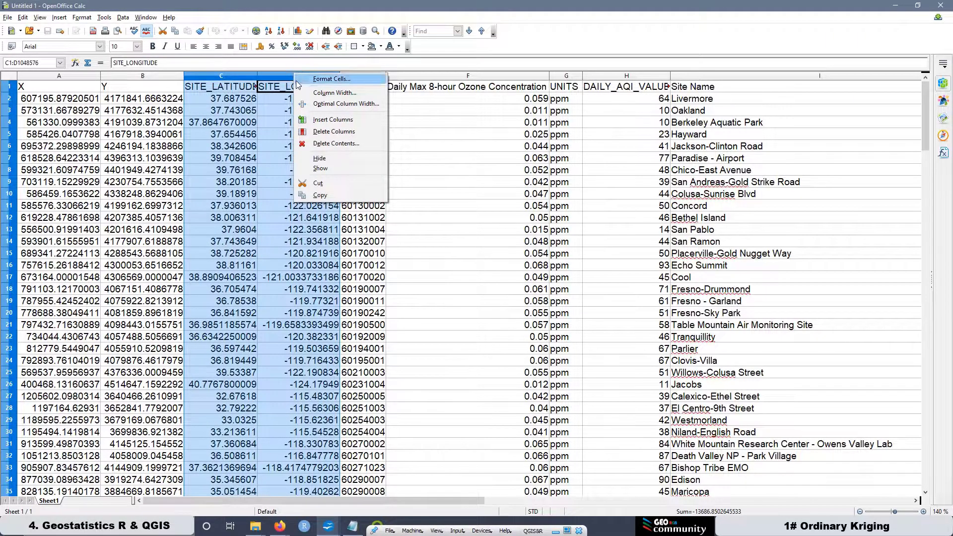
pyautogui.click(346, 132)
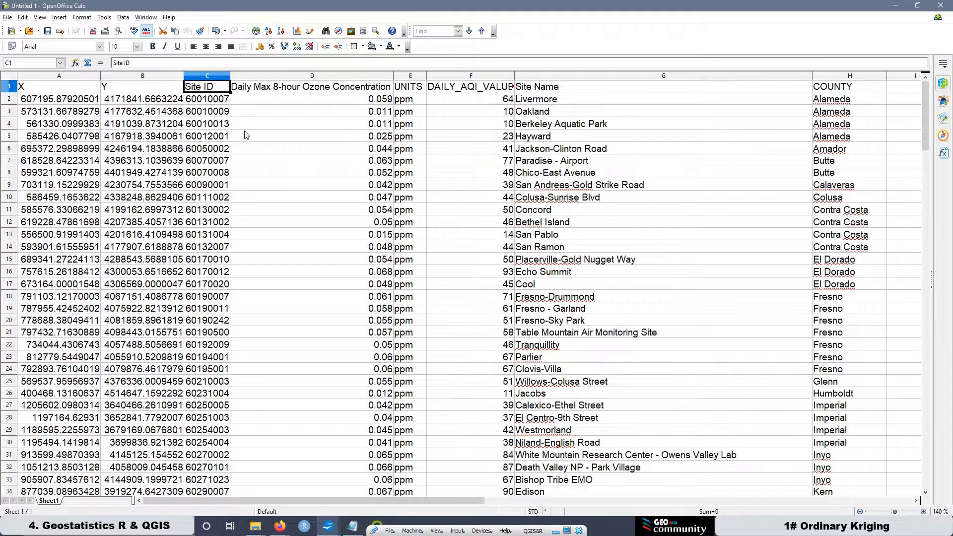
# Rename the DAILY_AQI_VALUE column header to AQI
pyautogui.click(476, 88)
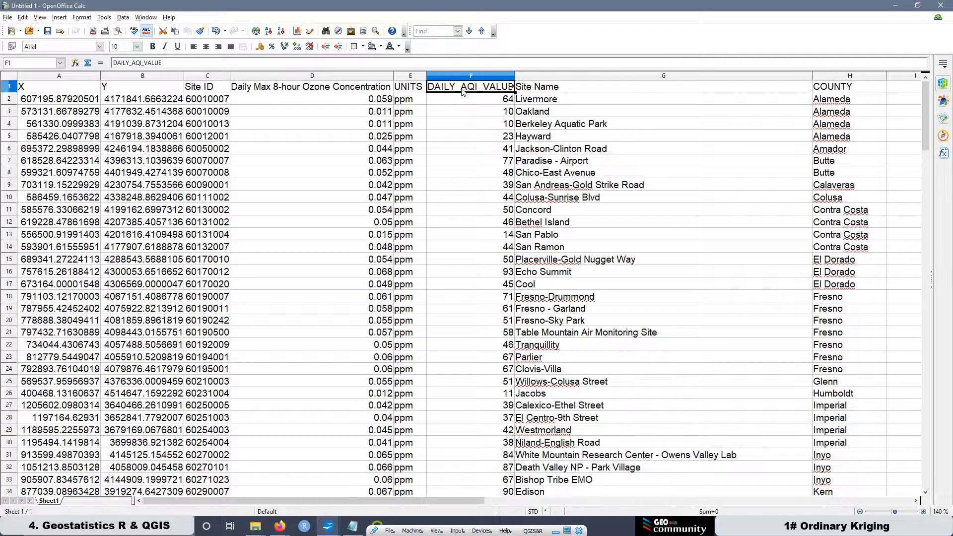
pyautogui.write('A')
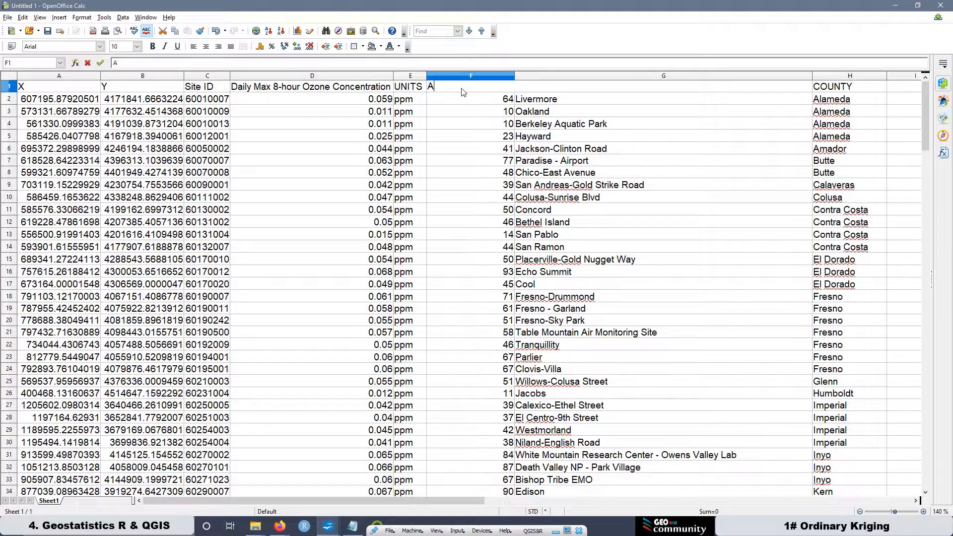
pyautogui.write('QI')
pyautogui.click(458, 115)
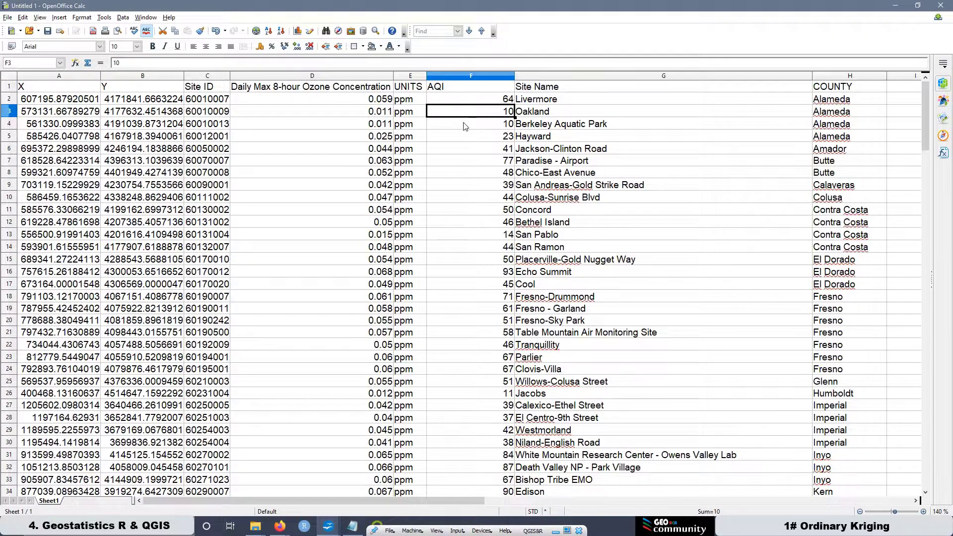
# Save the sheet in the R4.1 folder as Data_UTM2.csv in Text CSV format, keeping the current format
pyautogui.click(7, 19)
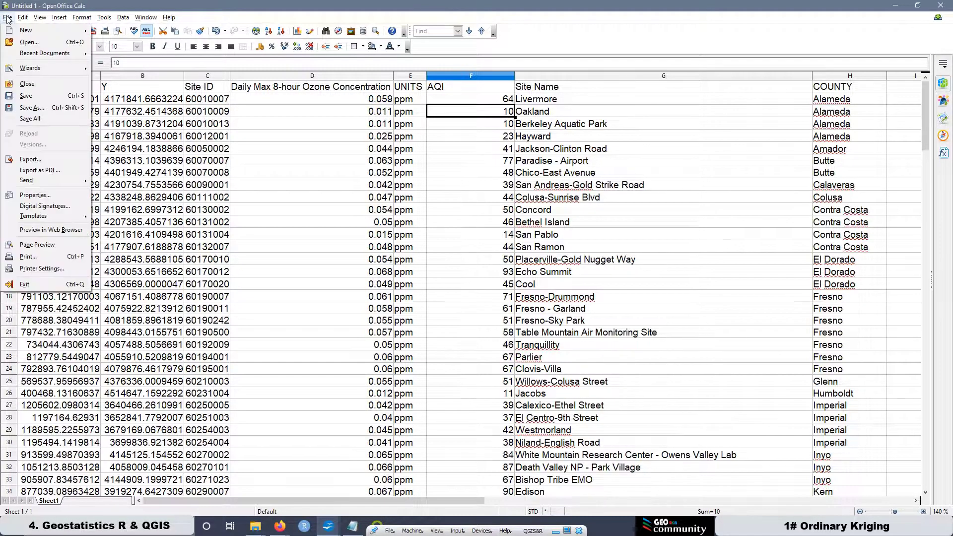
pyautogui.click(31, 108)
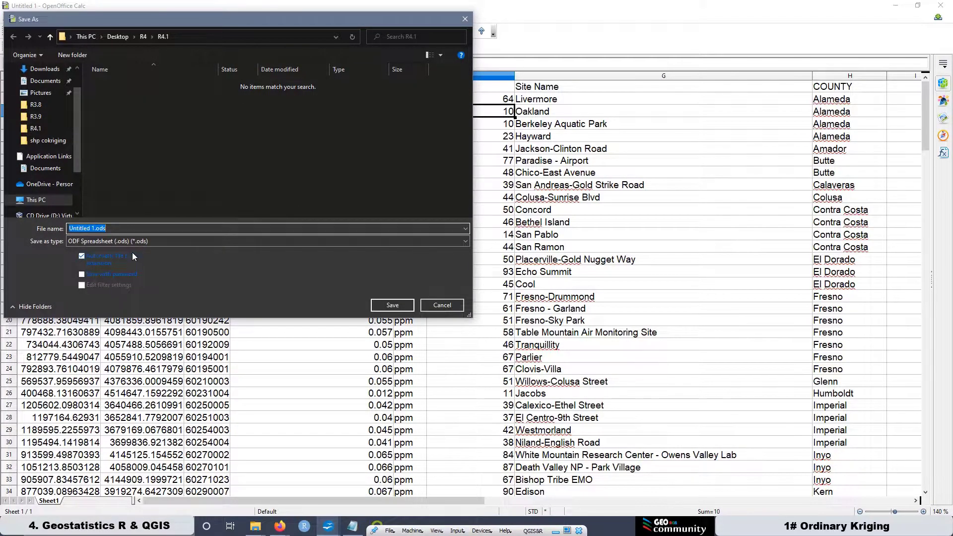
pyautogui.click(242, 241)
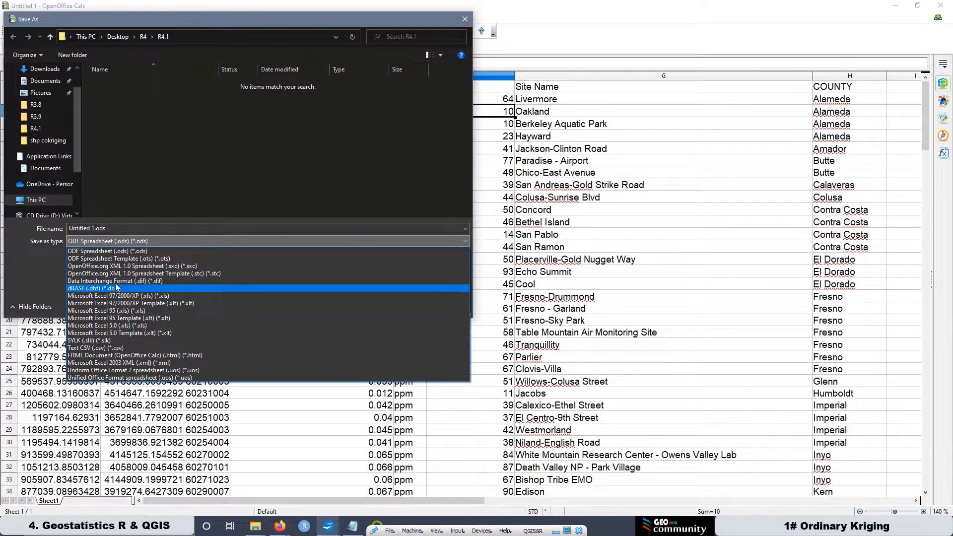
pyautogui.click(111, 348)
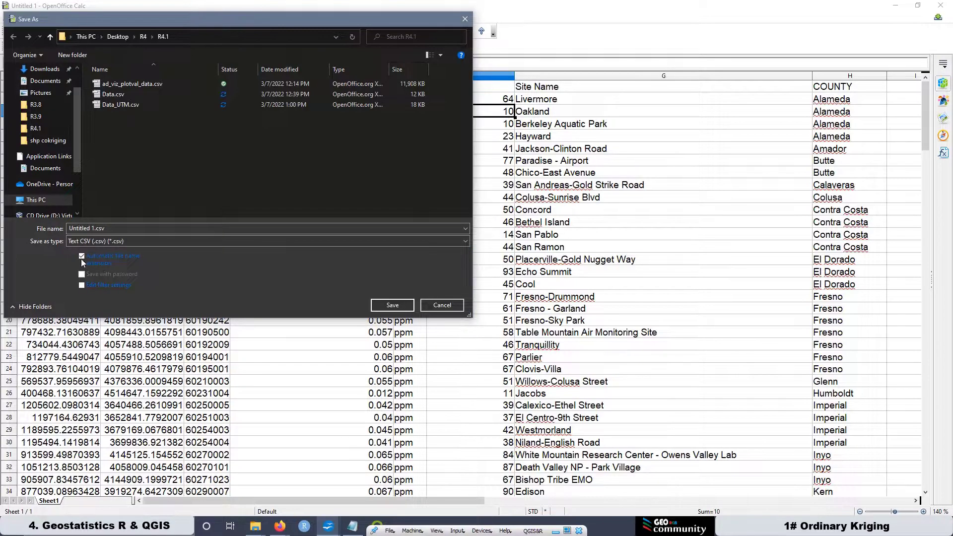
pyautogui.click(112, 104)
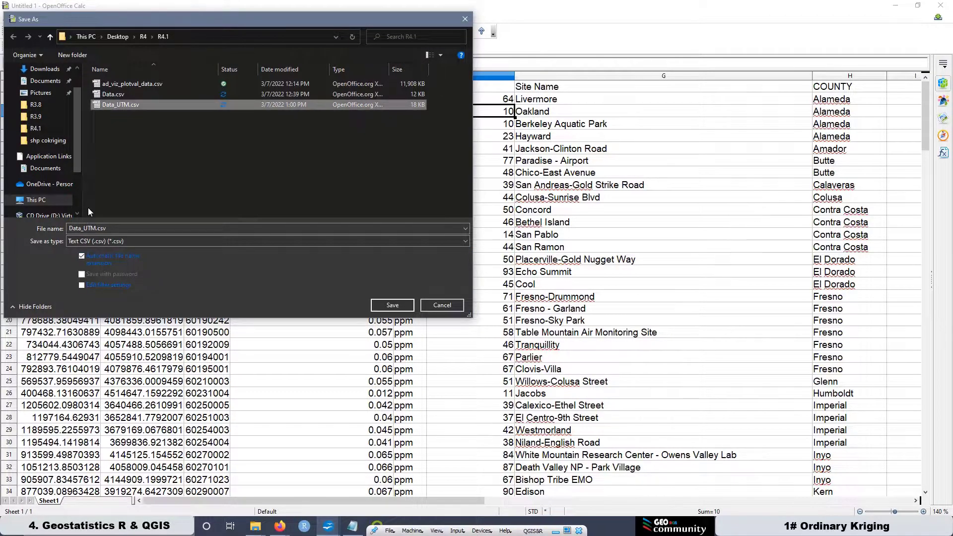
pyautogui.click(97, 229)
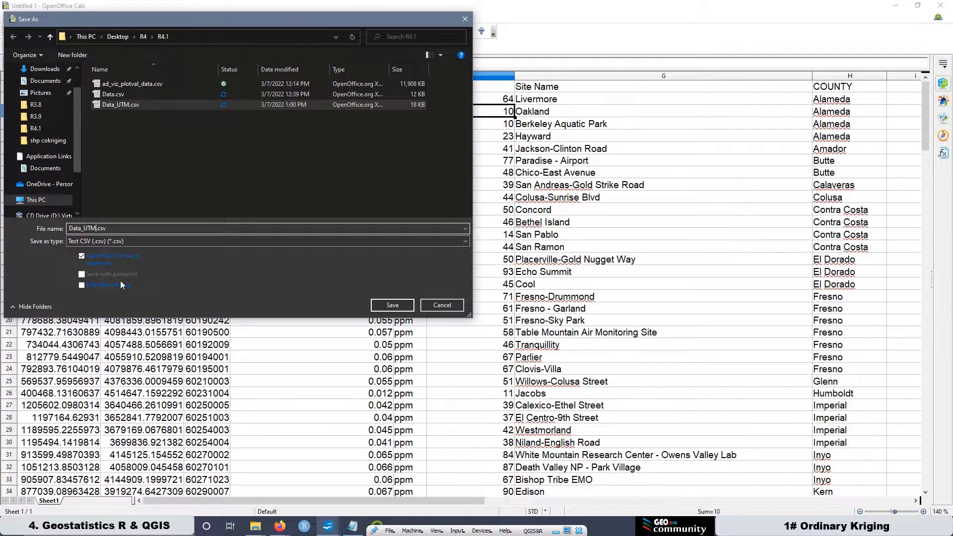
pyautogui.write('2')
pyautogui.click(392, 305)
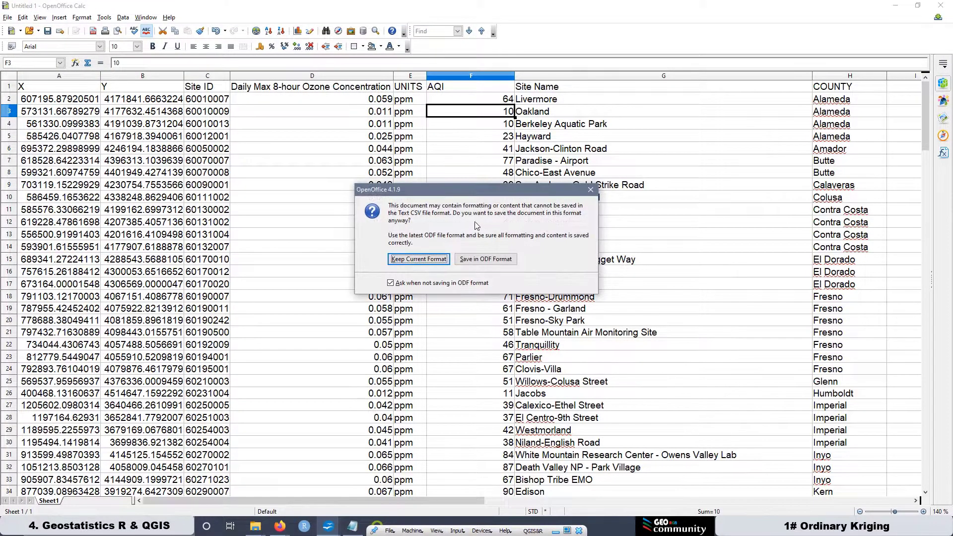
pyautogui.click(429, 266)
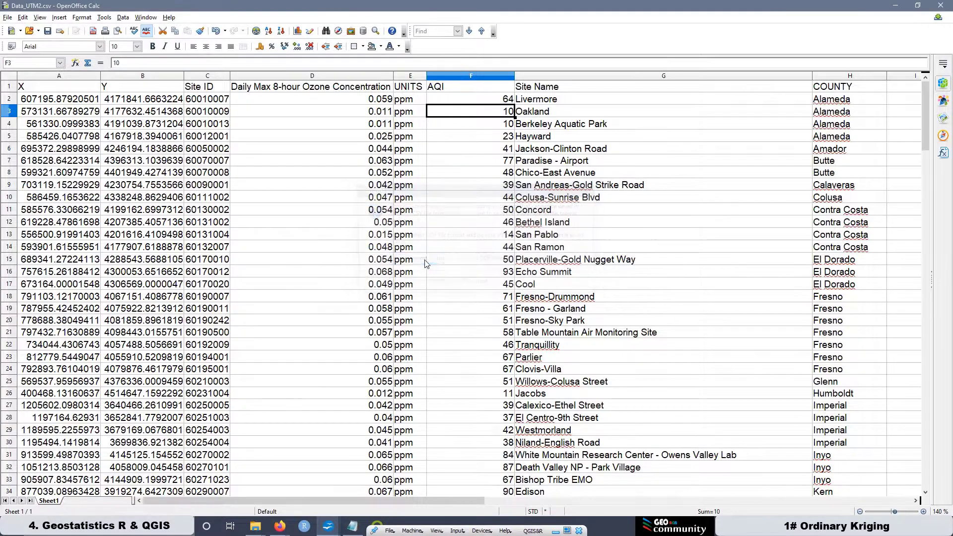
# Close the open spreadsheets, discarding the changes to ad_viz_plotval_data.csv, and close the Firefox window
pyautogui.click(937, 15)
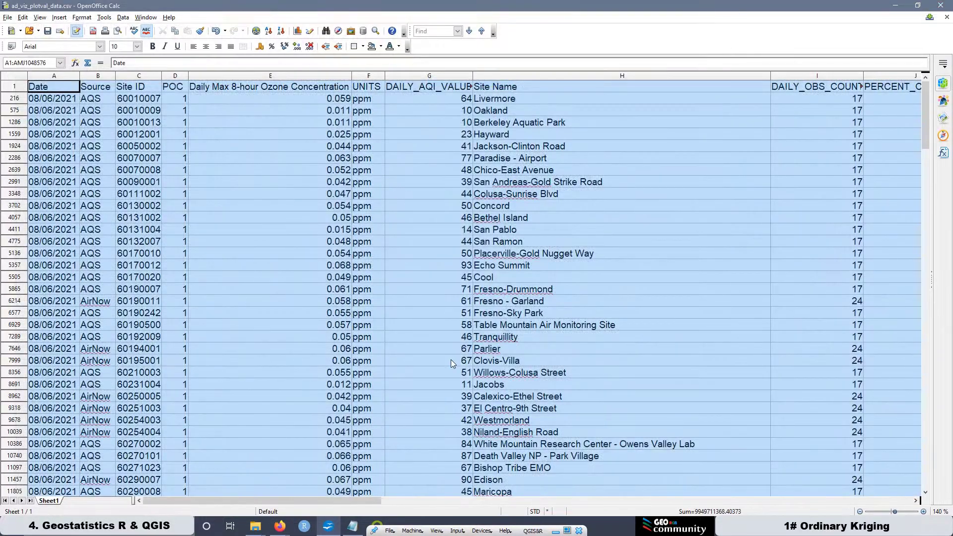
pyautogui.click(941, 5)
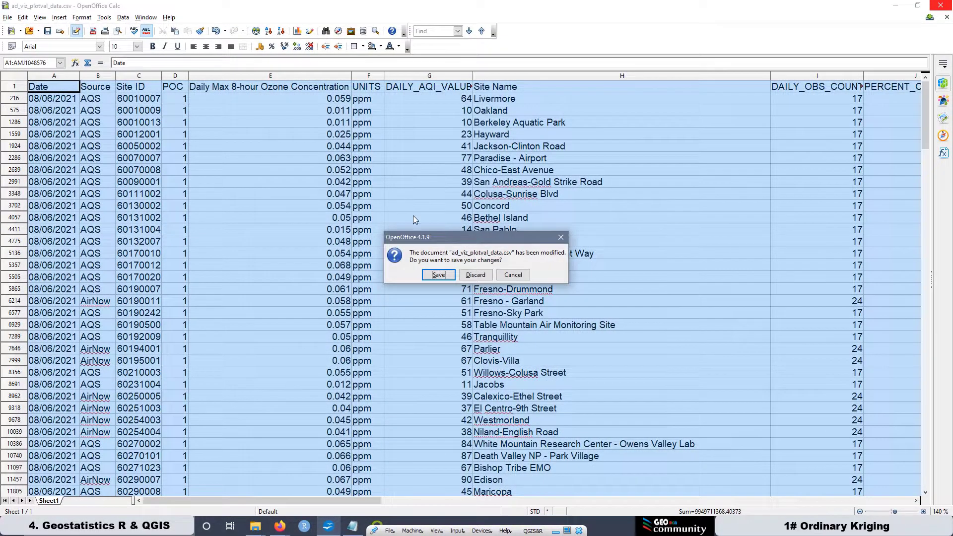
pyautogui.click(476, 275)
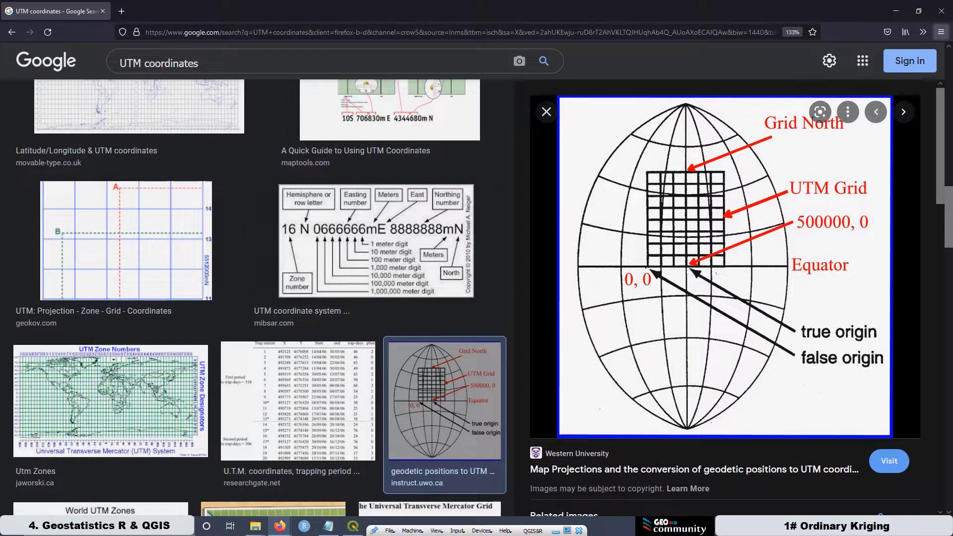
pyautogui.click(941, 9)
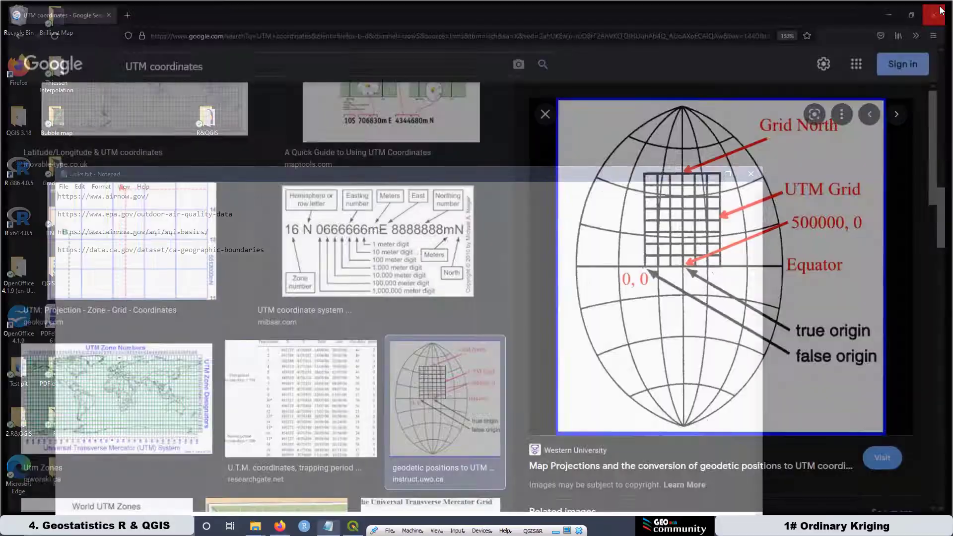
# Switch to QGIS and close it, discarding the untitled project
pyautogui.click(353, 526)
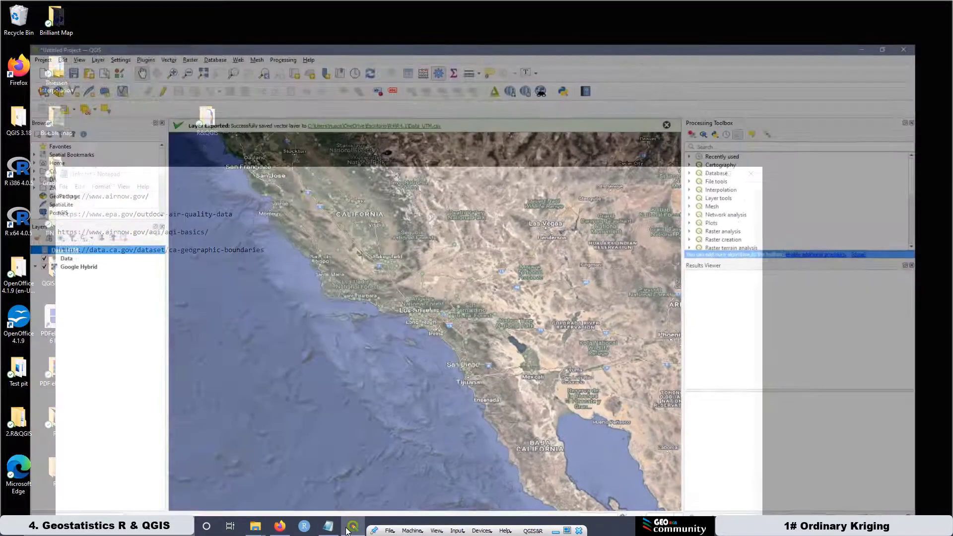
pyautogui.click(941, 5)
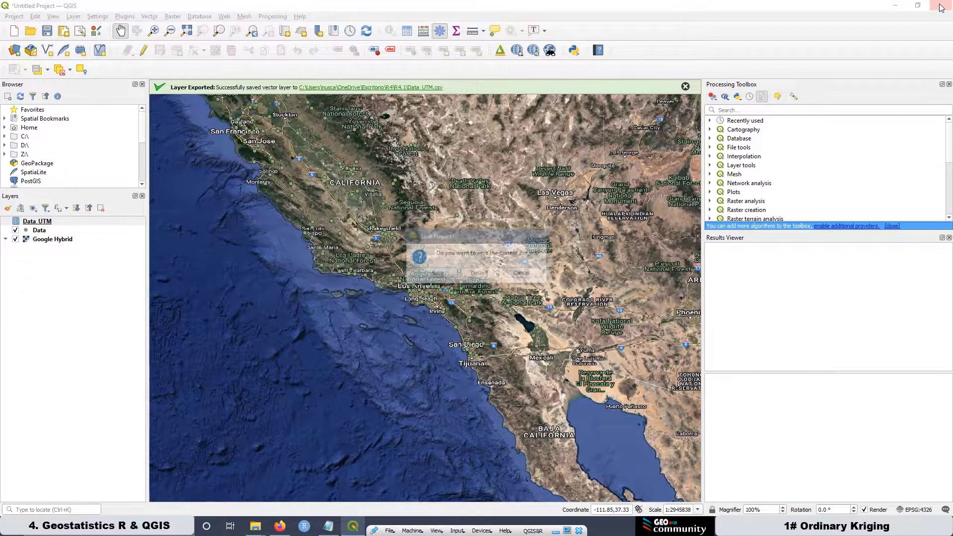
pyautogui.click(472, 275)
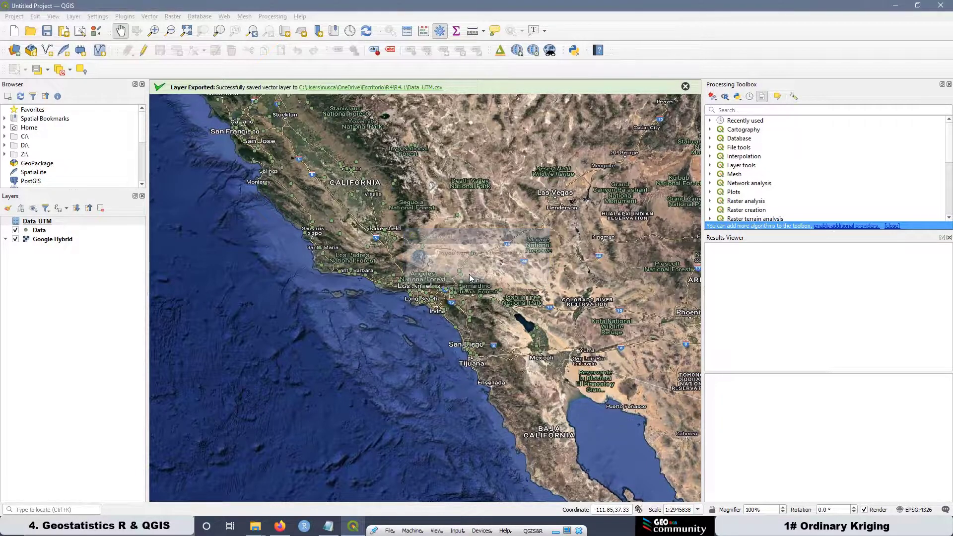
# Restart QGIS and choose Data_UTM2.csv from the R4.1 folder as a delimited text source
pyautogui.press('super')
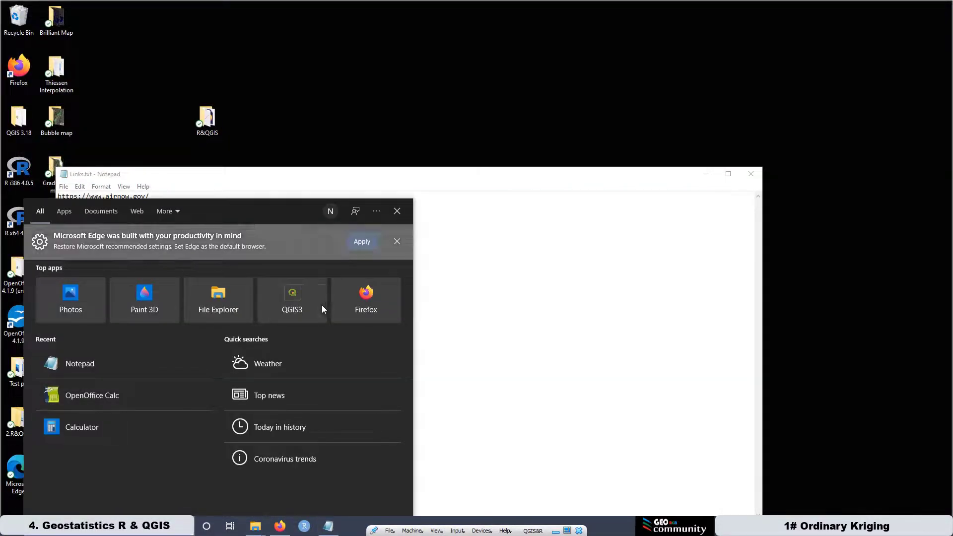
pyautogui.click(284, 307)
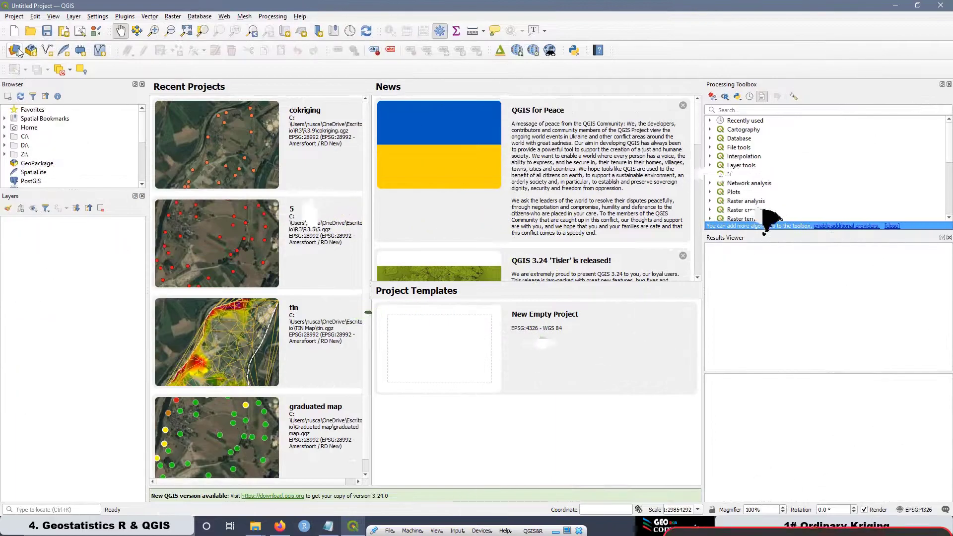
pyautogui.click(15, 51)
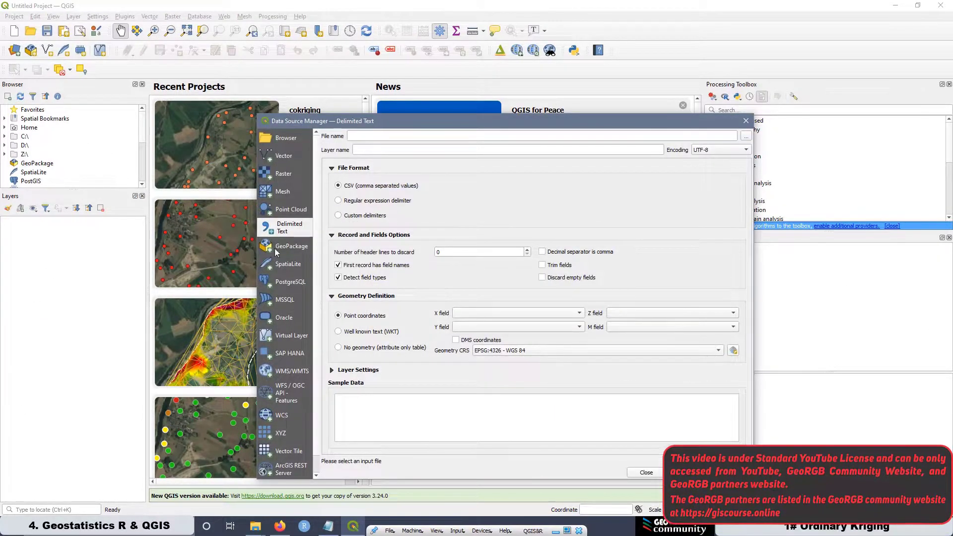
pyautogui.click(746, 135)
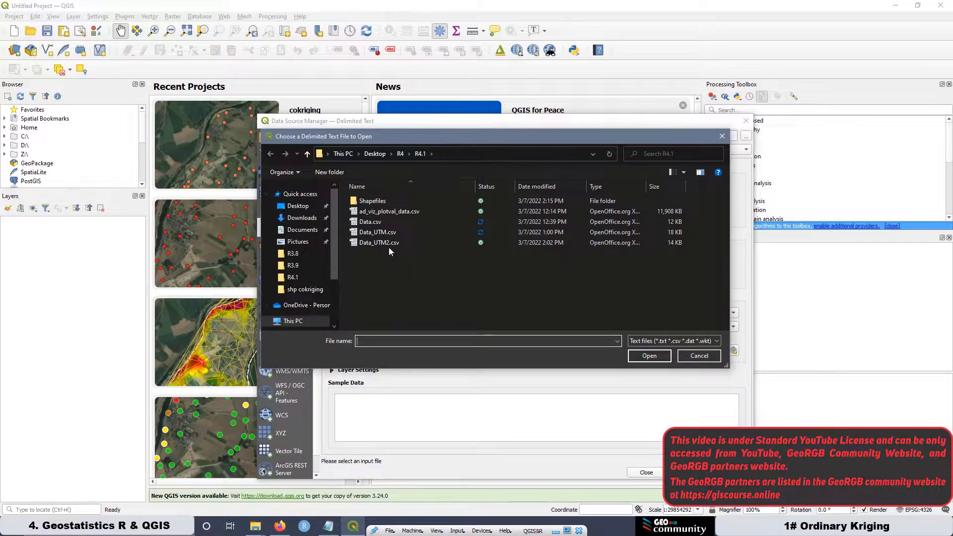
pyautogui.click(382, 243)
pyautogui.click(645, 351)
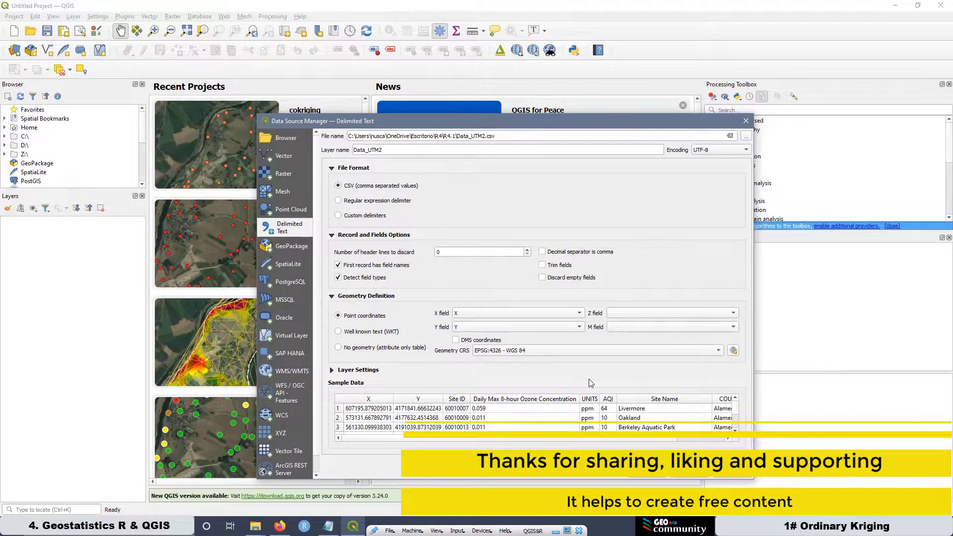
# Assign WGS 84 / UTM zone 10N (EPSG:32610) as the geometry CRS and add the Data_UTM2 point layer to the map
pyautogui.click(733, 351)
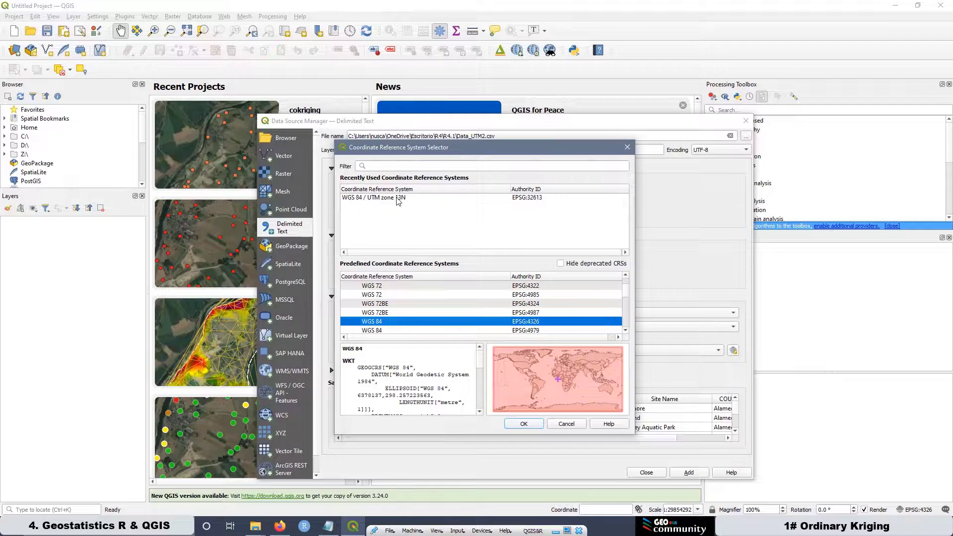
pyautogui.click(375, 166)
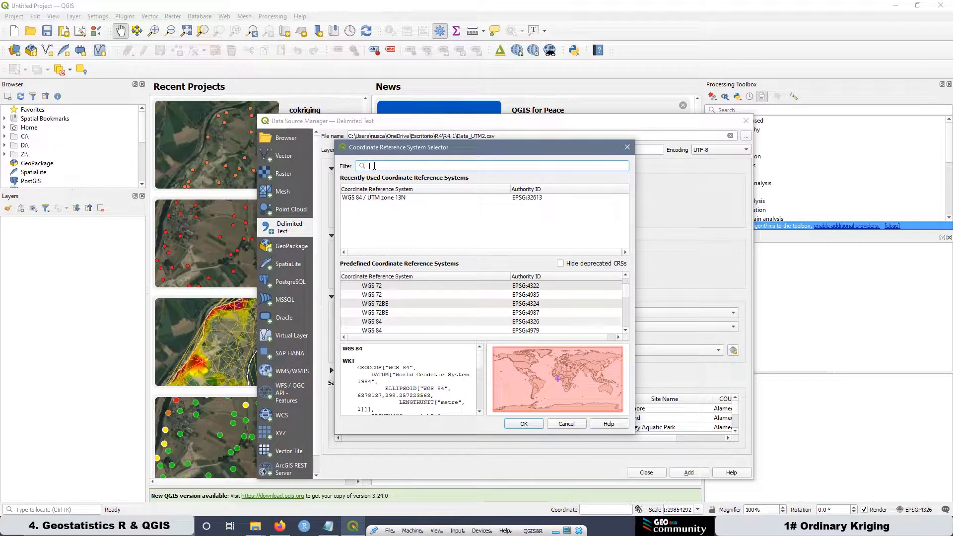
pyautogui.write('UTM')
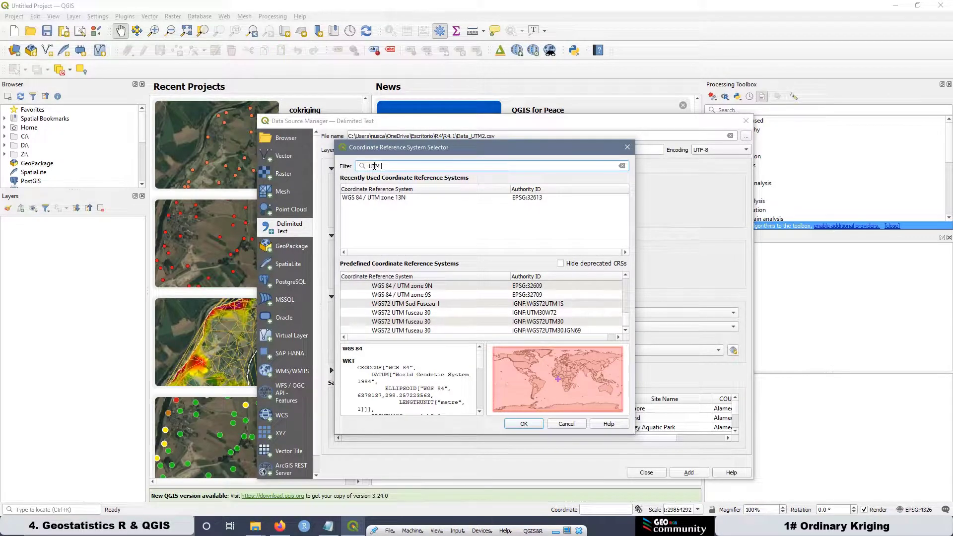
pyautogui.write(' zone 10')
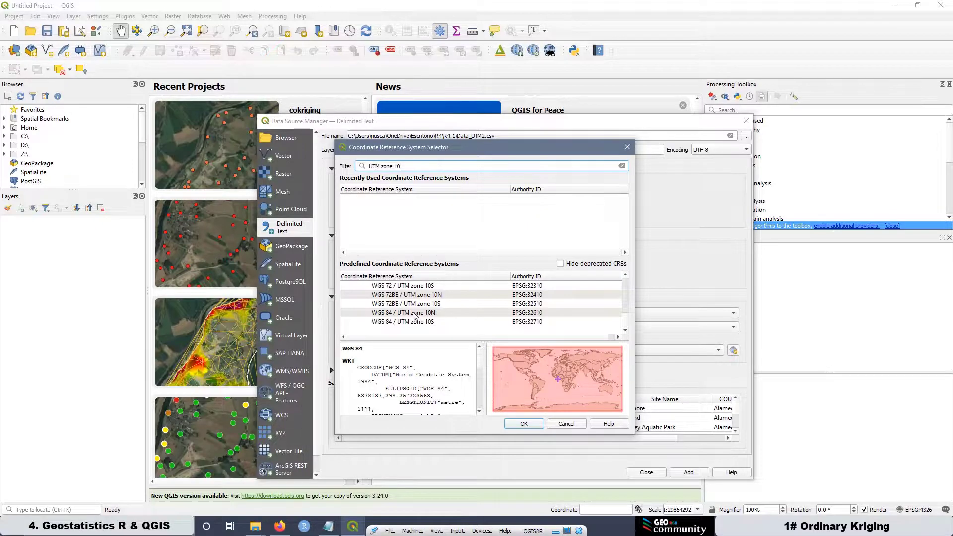
pyautogui.click(416, 314)
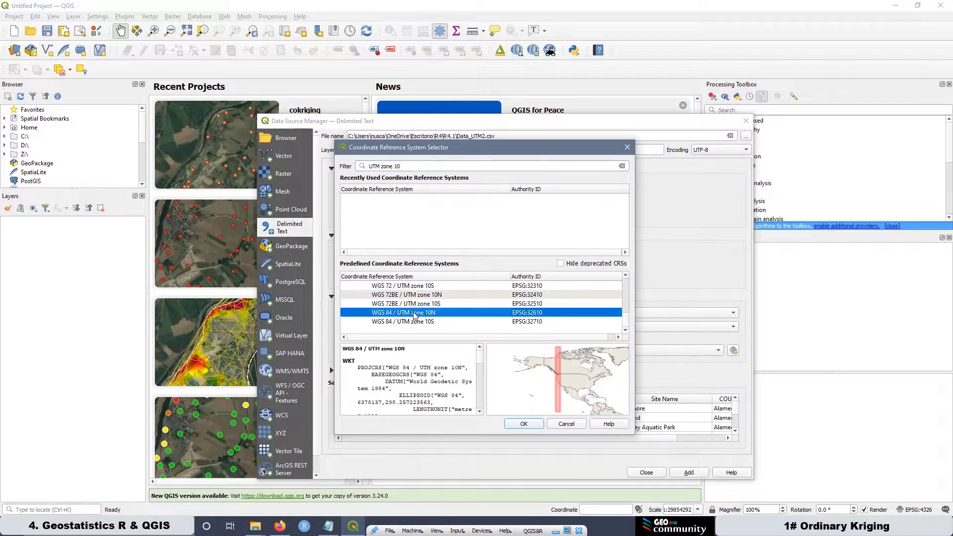
pyautogui.click(529, 426)
pyautogui.click(690, 473)
pyautogui.click(648, 473)
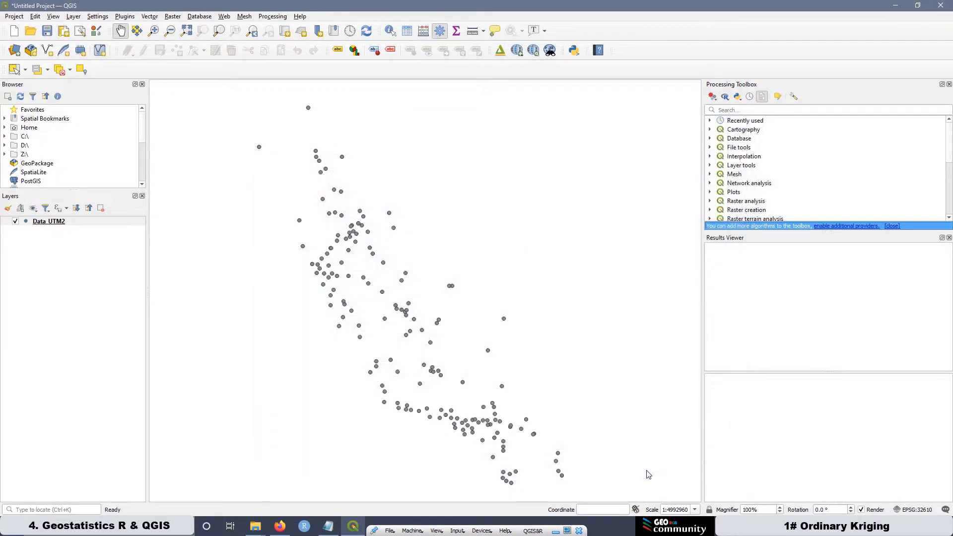
# Add the Google Satellite basemap from QuickMapServices
pyautogui.click(223, 16)
pyautogui.moveTo(254, 49)
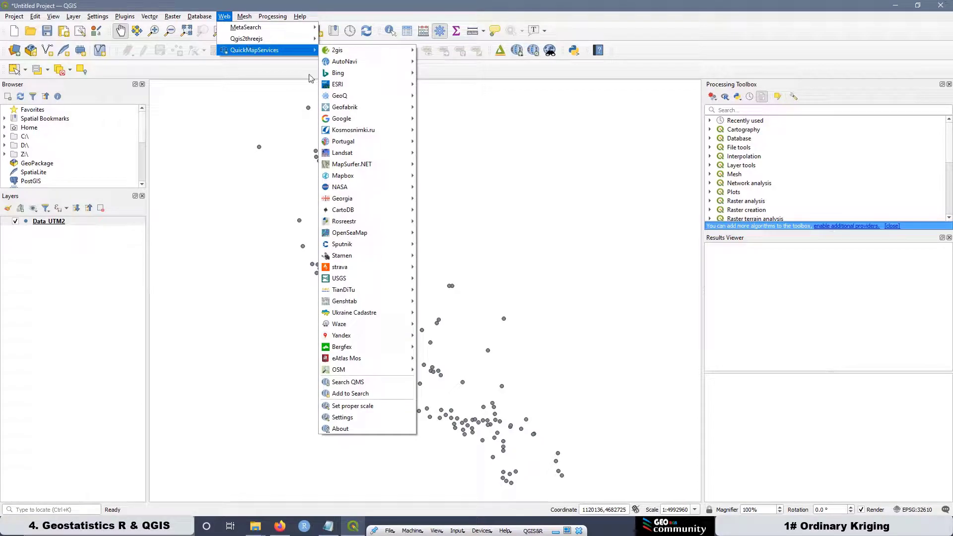
pyautogui.moveTo(378, 119)
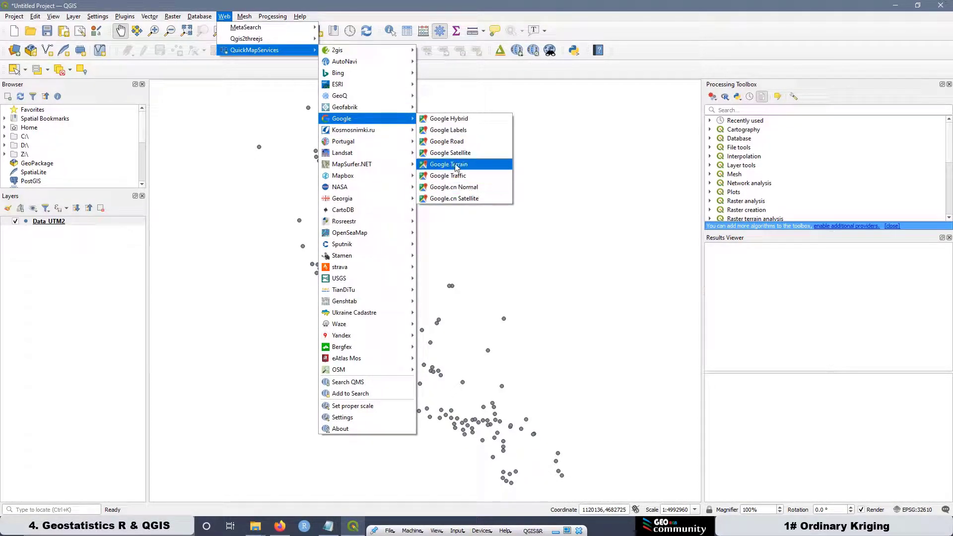
pyautogui.click(450, 153)
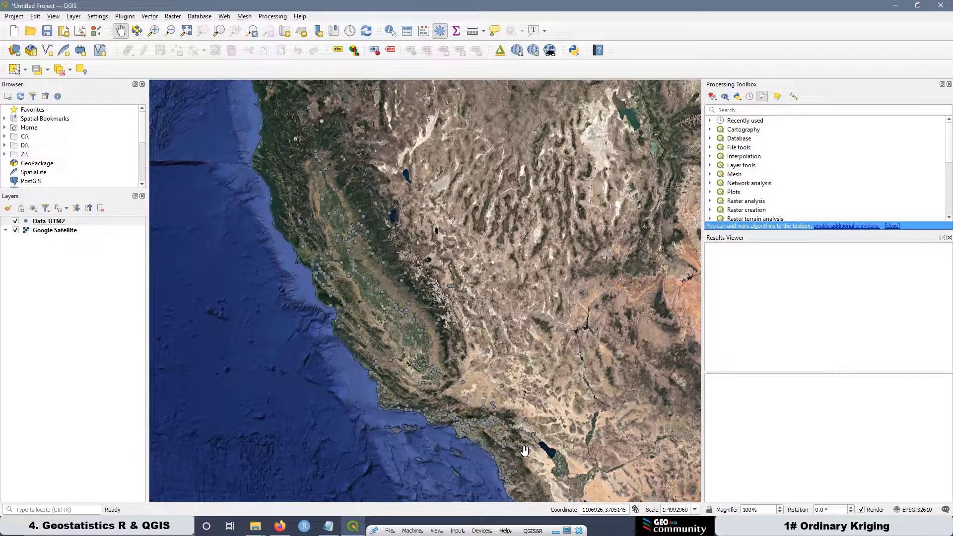
# Export the Data_UTM2 layer as an ESRI Shapefile named Dataset in the Shapefiles folder of R4.1, in EPSG:32610, and add it to the map
pyautogui.rightClick(56, 225)
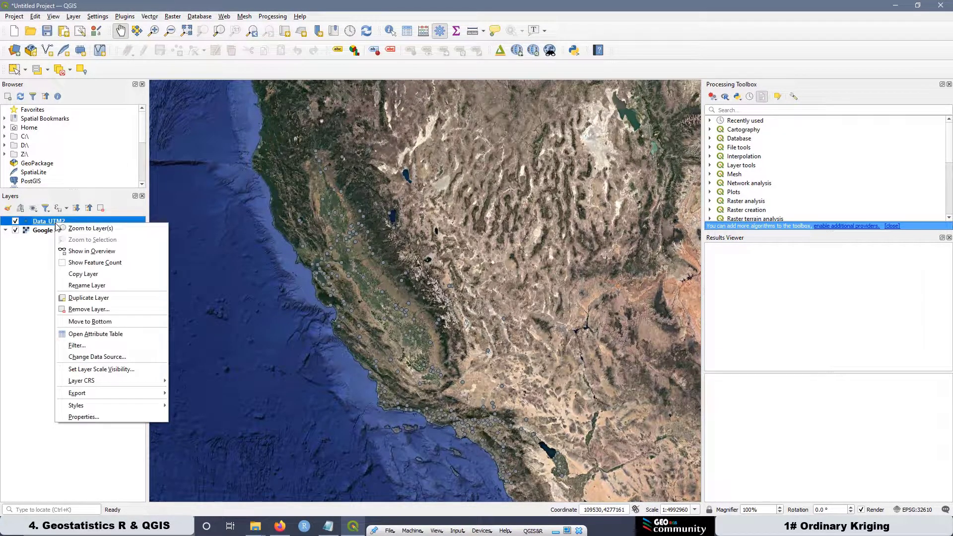
pyautogui.moveTo(125, 387)
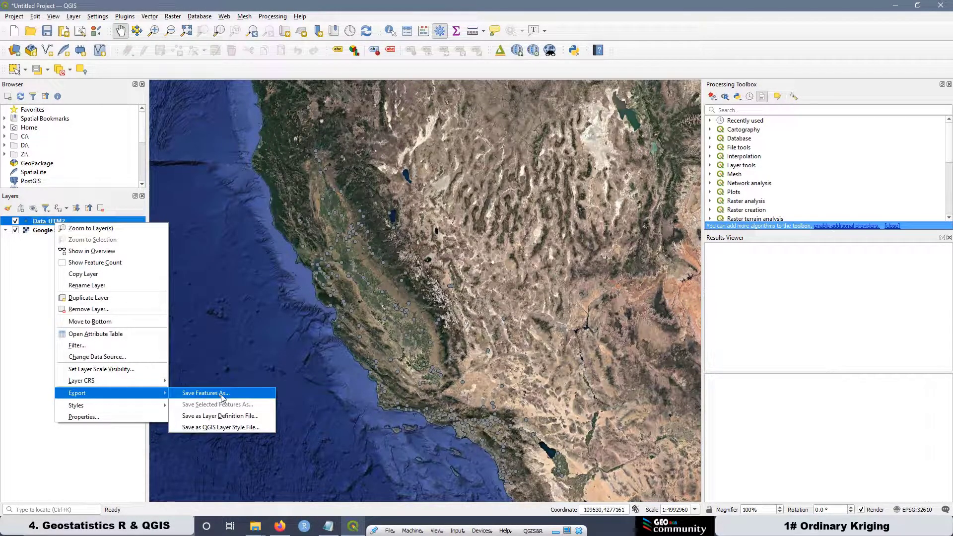
pyautogui.click(222, 394)
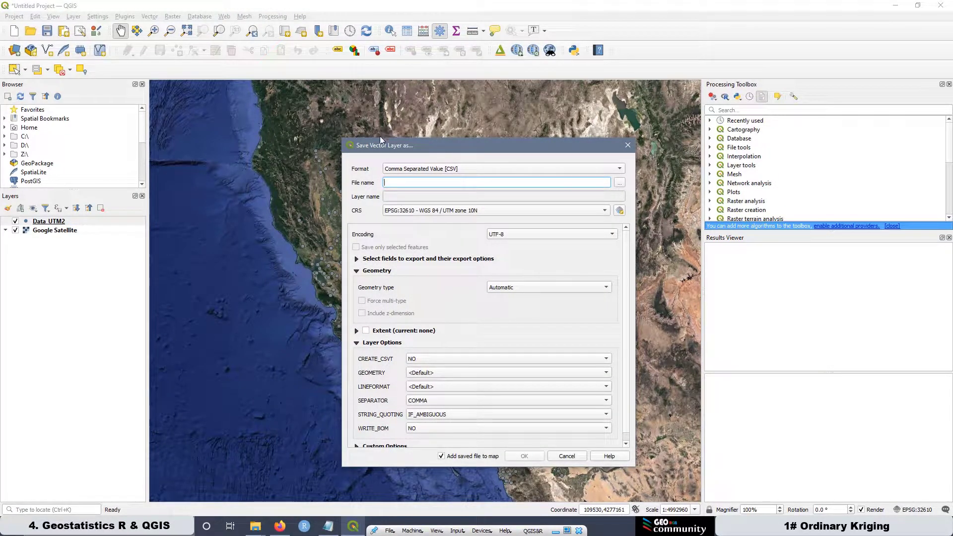
pyautogui.click(542, 172)
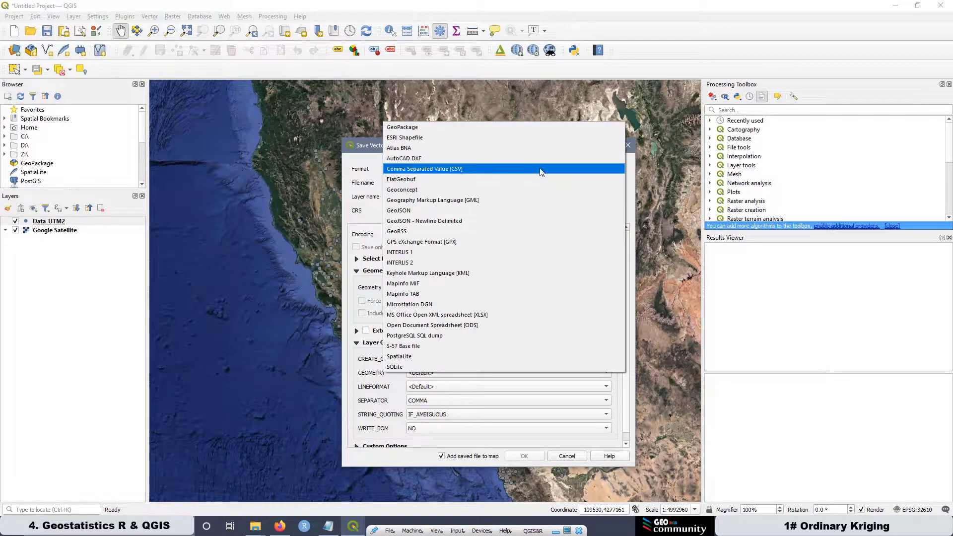
pyautogui.click(425, 138)
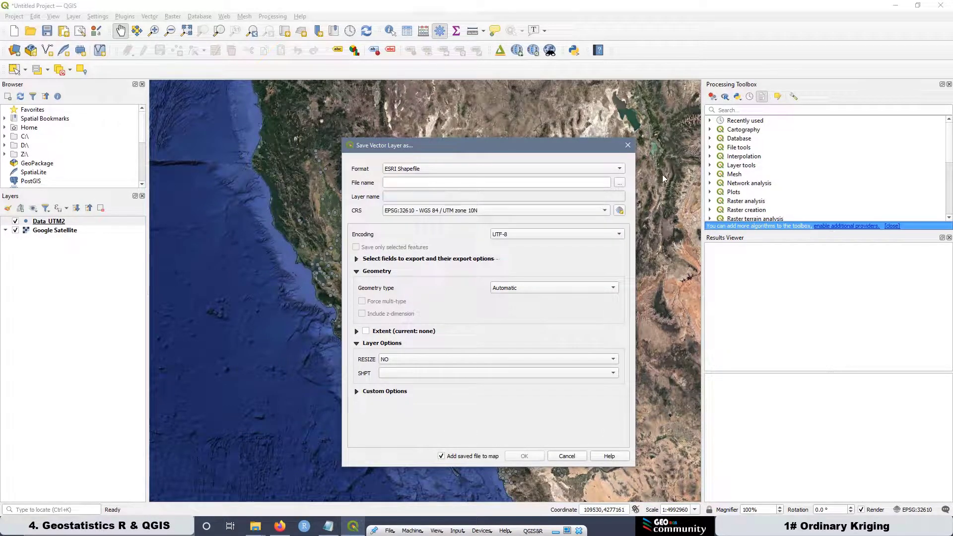
pyautogui.click(621, 183)
pyautogui.doubleClick(455, 223)
pyautogui.click(420, 345)
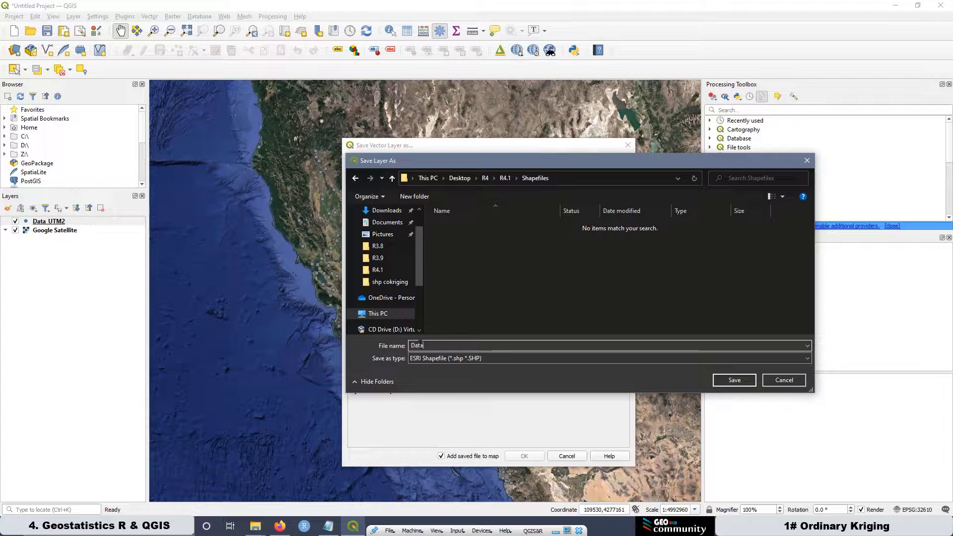
pyautogui.write('Dataset')
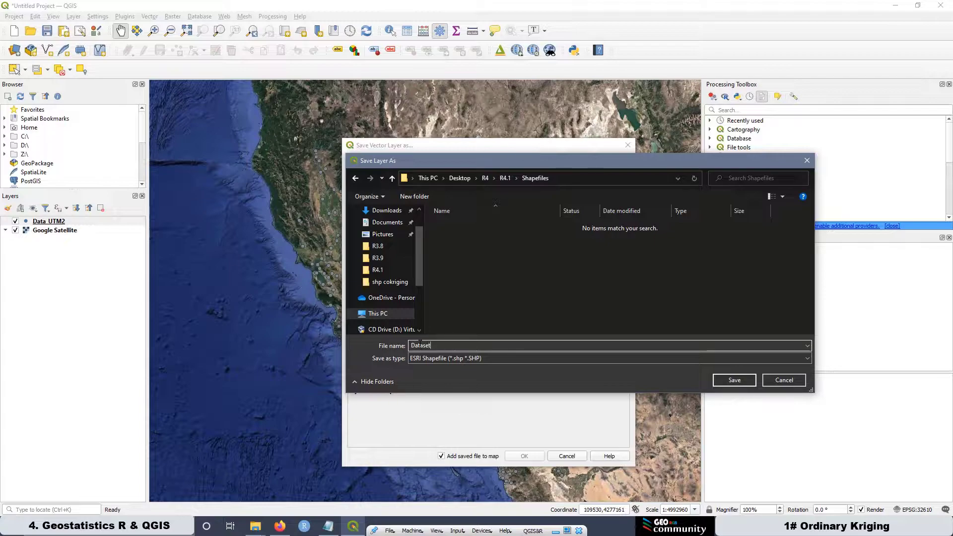
pyautogui.click(734, 380)
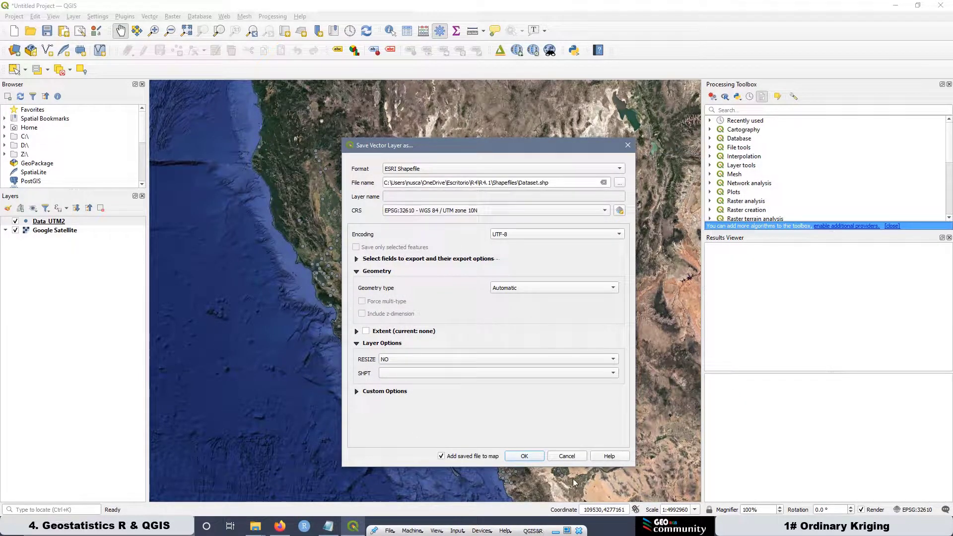
pyautogui.click(517, 457)
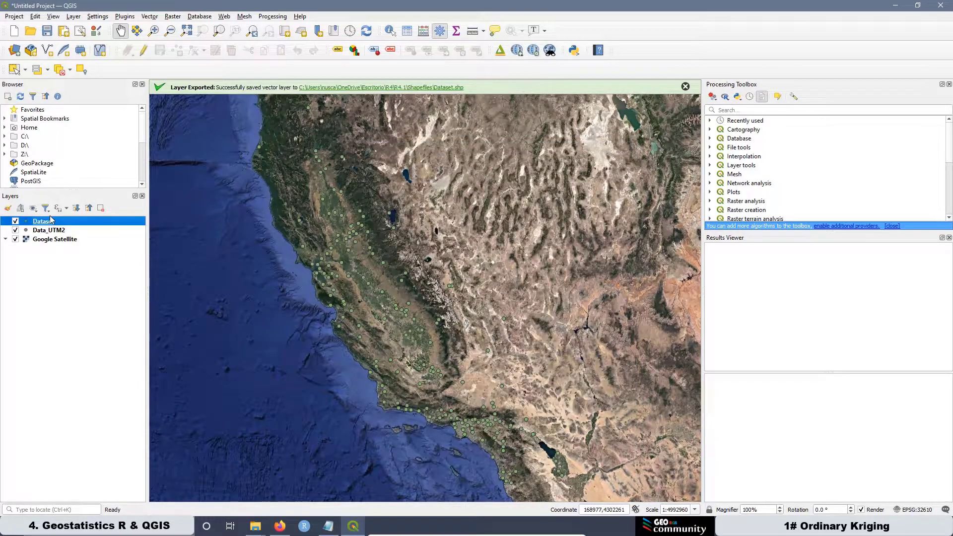
# Examine the Dataset layer's properties for its storage format, geometry type and CRS
pyautogui.rightClick(48, 223)
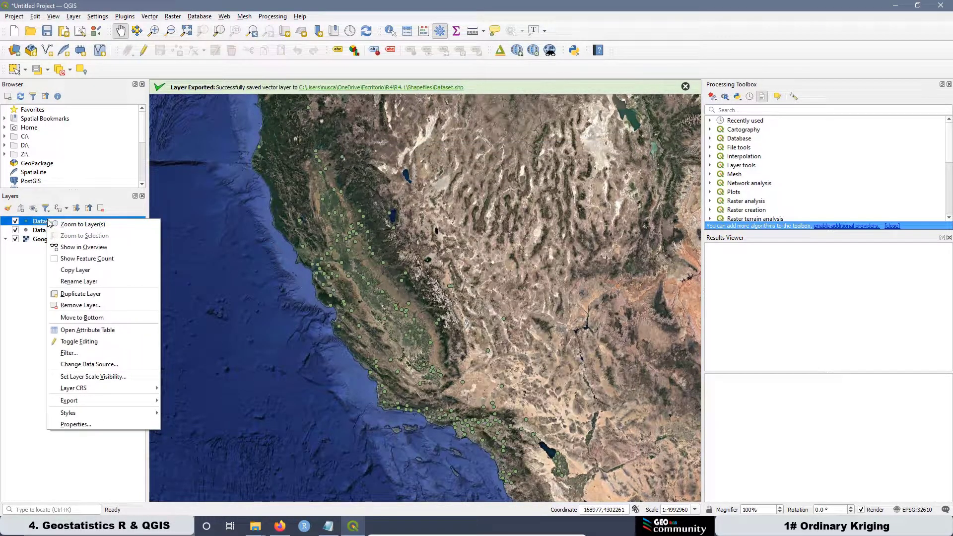
pyautogui.click(108, 422)
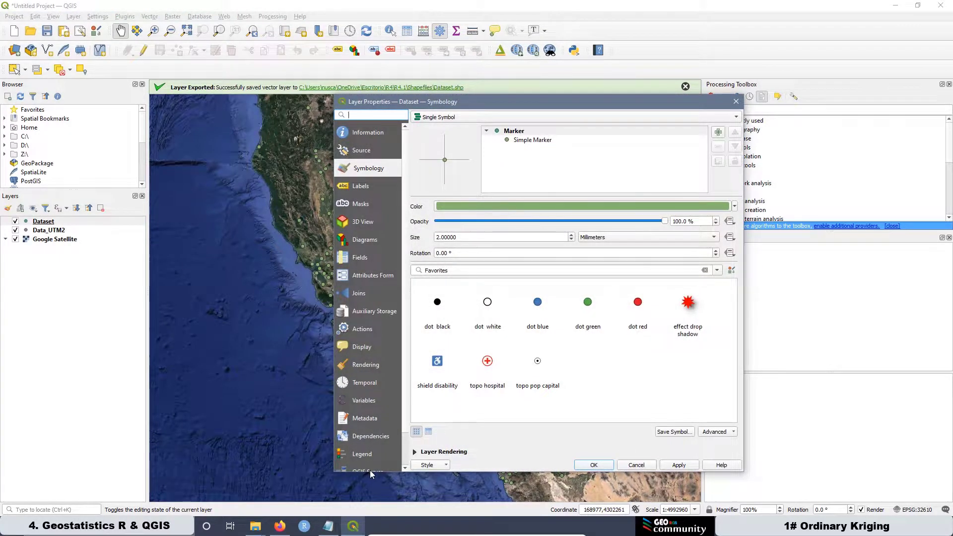
pyautogui.scroll(-2, 376, 365)
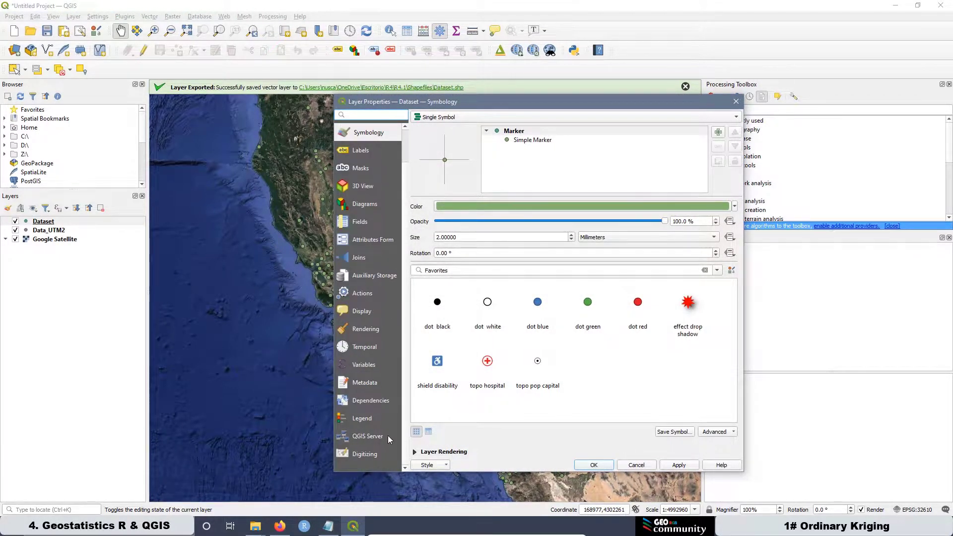
pyautogui.scroll(2, 376, 424)
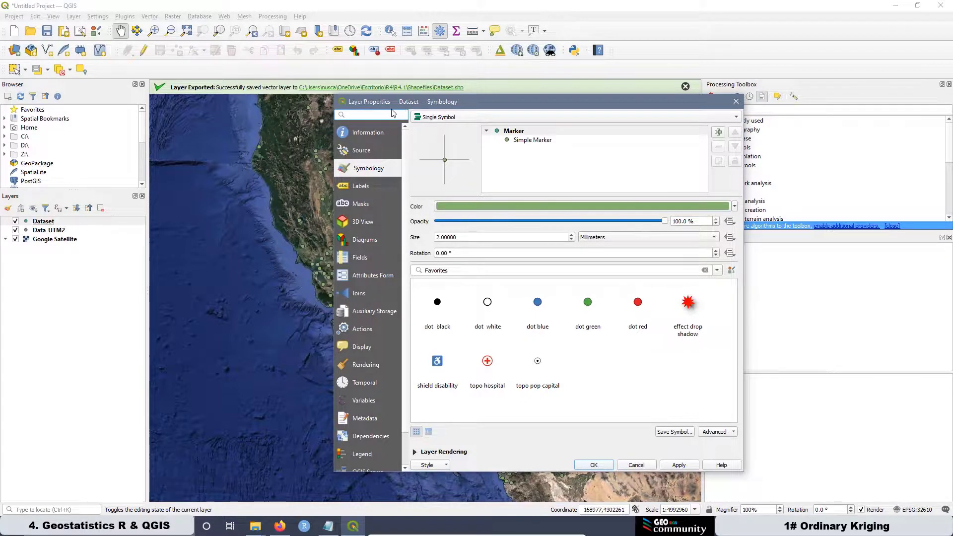
pyautogui.click(369, 134)
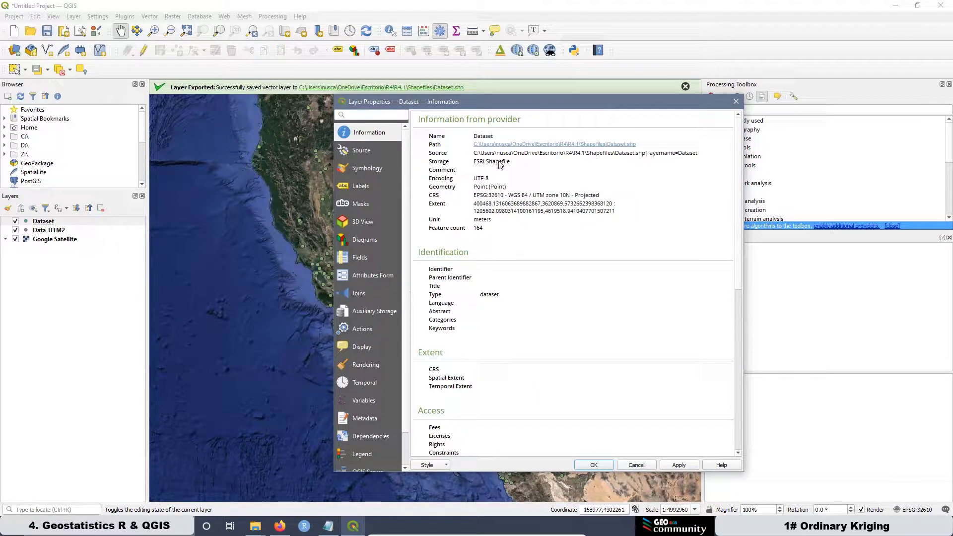
pyautogui.click(735, 102)
# Remove the Data_UTM2 layer from the project
pyautogui.click(59, 231)
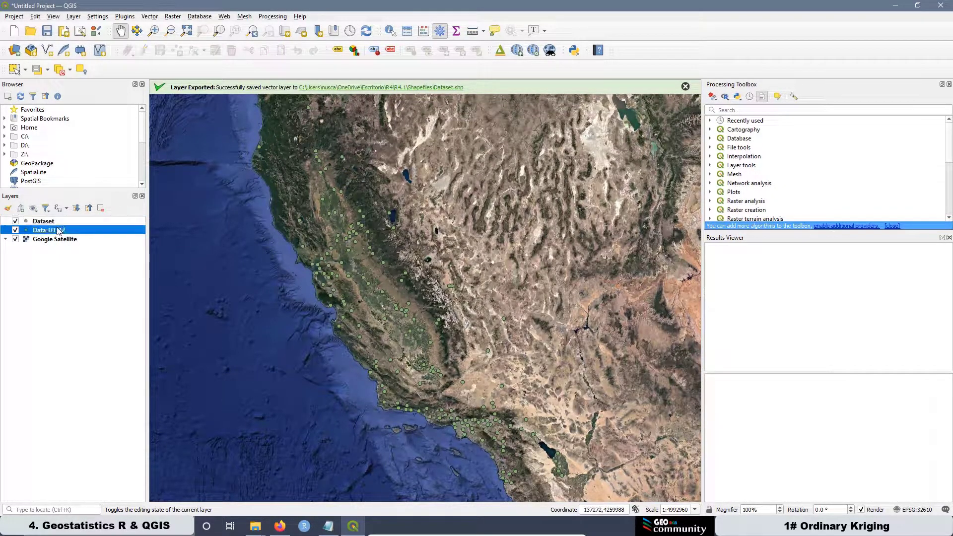
pyautogui.rightClick(63, 232)
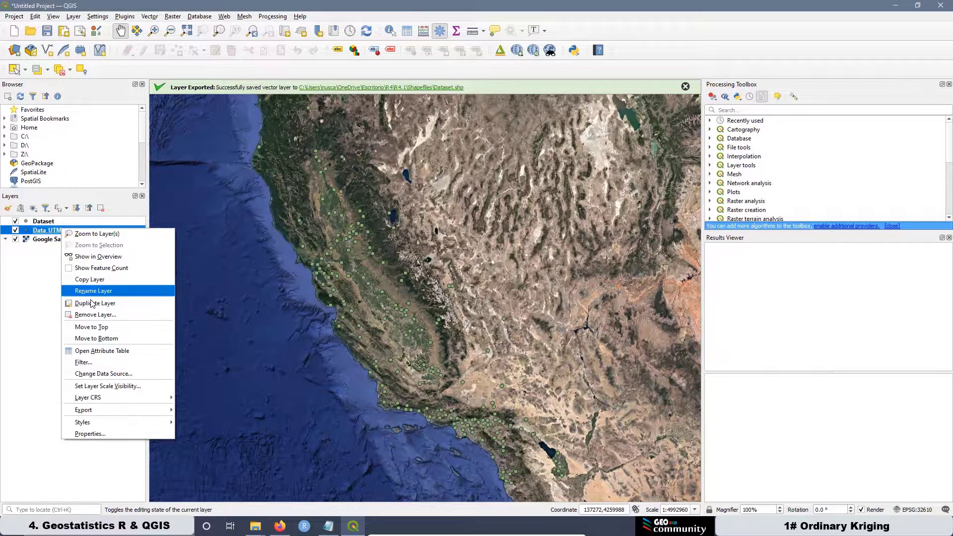
pyautogui.click(98, 315)
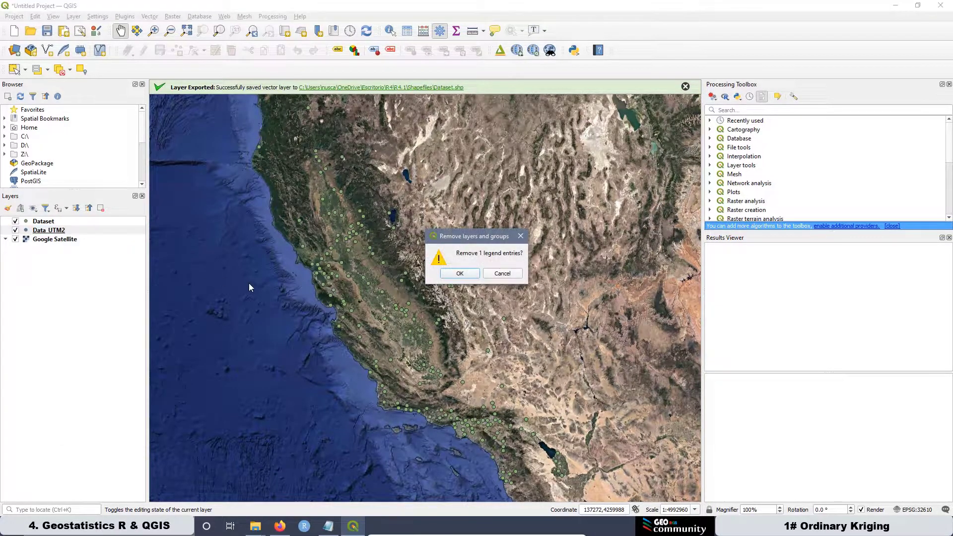
pyautogui.click(458, 275)
# Change the simple marker fill color of the Dataset layer to yellow #fffb00 and apply it
pyautogui.click(47, 224)
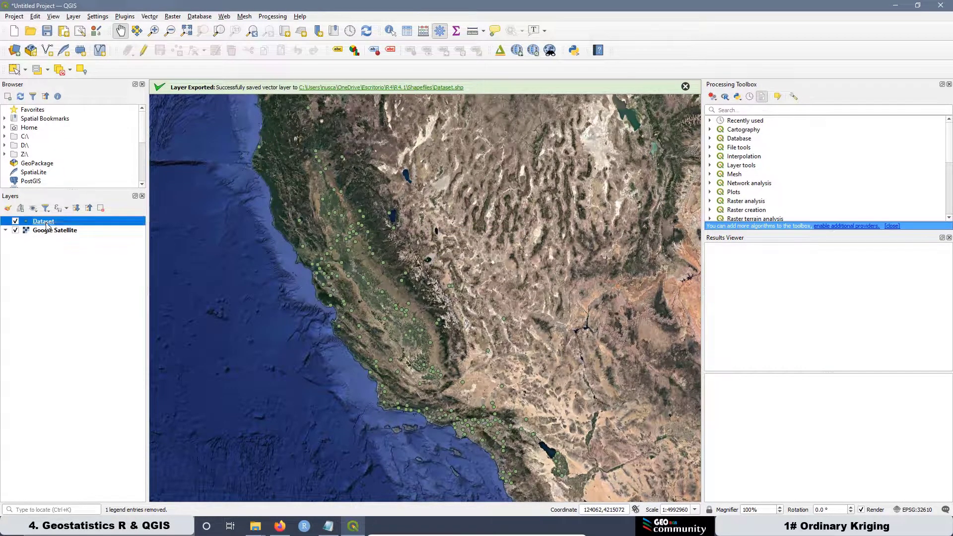
pyautogui.rightClick(47, 223)
pyautogui.click(97, 432)
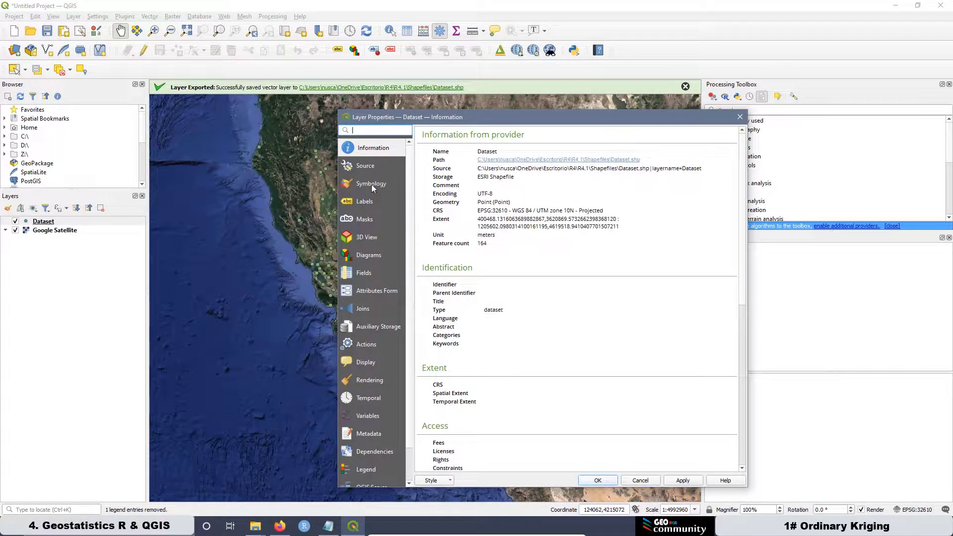
pyautogui.click(371, 184)
pyautogui.click(509, 156)
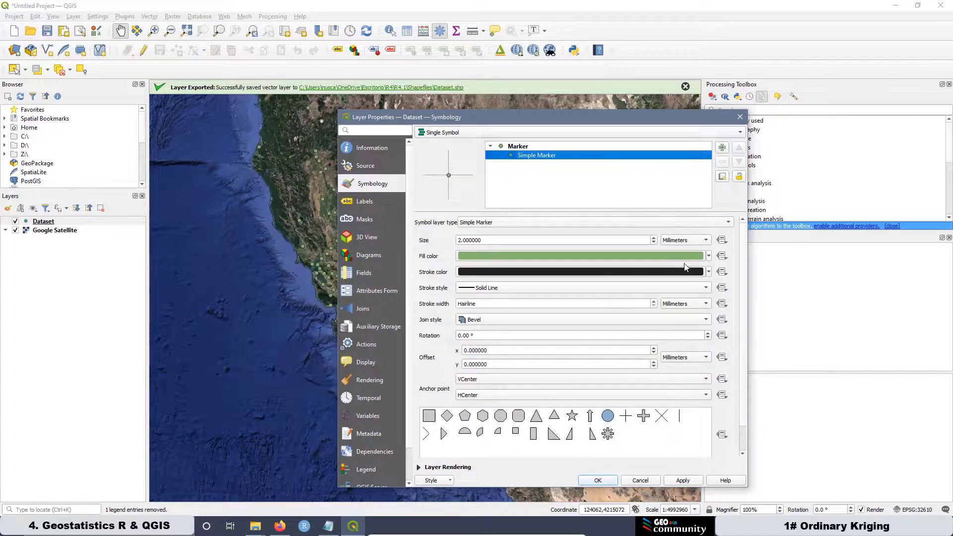
pyautogui.click(705, 257)
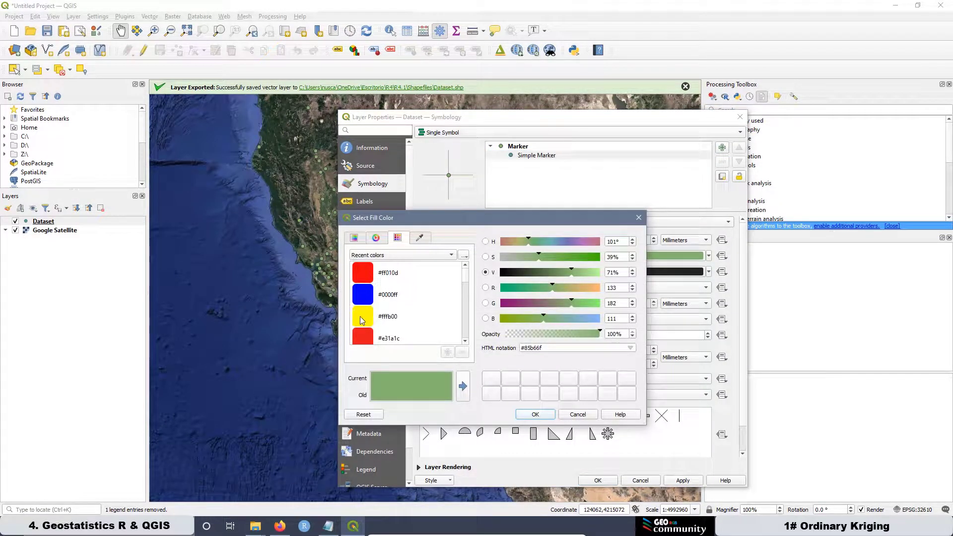
pyautogui.click(362, 320)
pyautogui.click(535, 415)
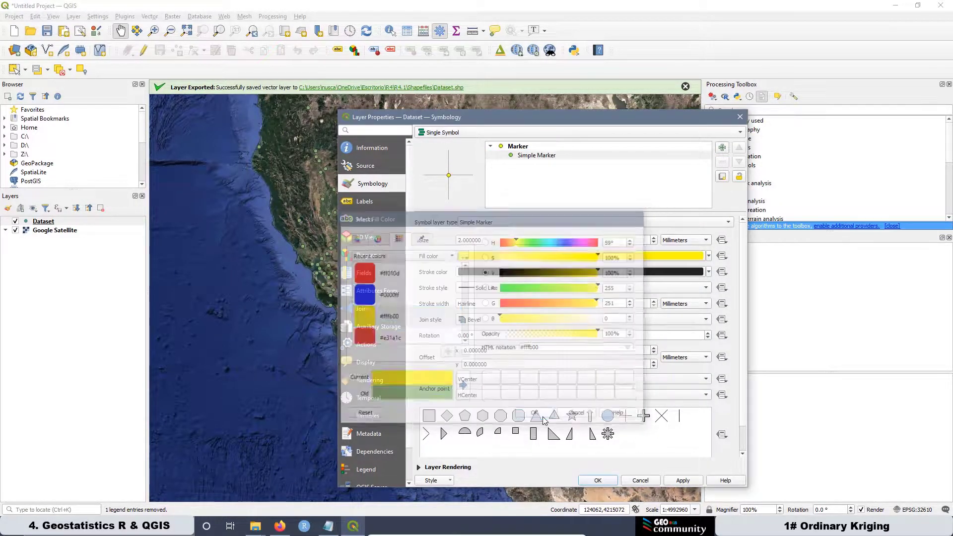
pyautogui.click(683, 481)
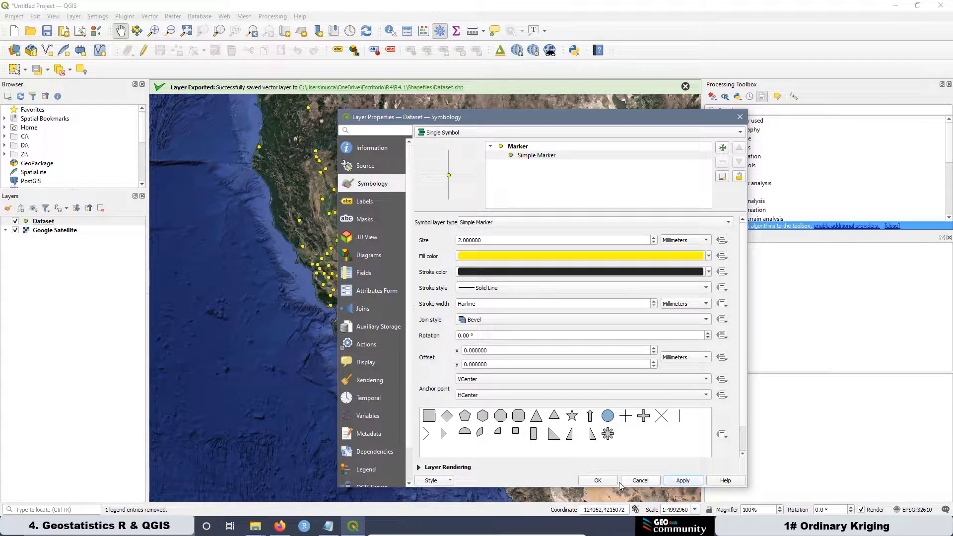
pyautogui.click(605, 480)
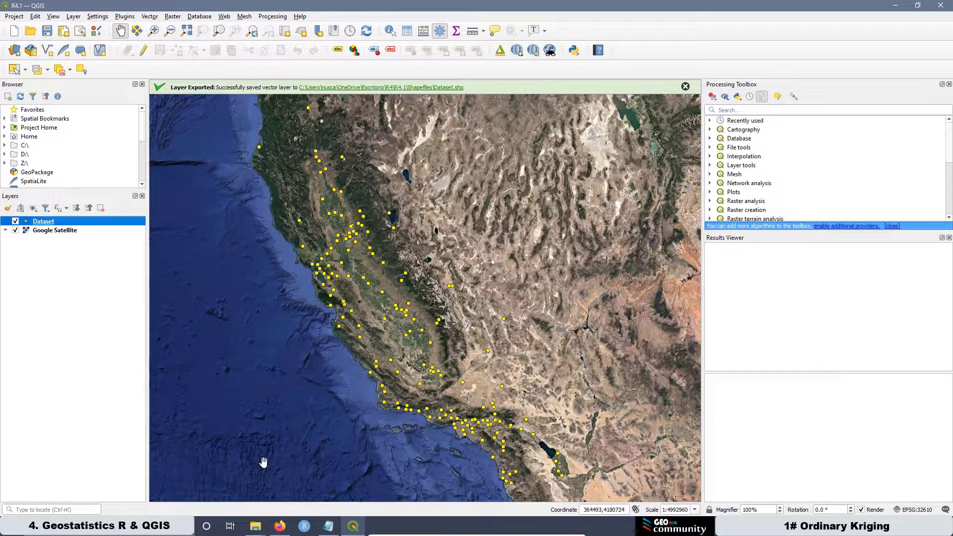
# Switch to Firefox and download the CA State Boundary shapefile archive from the California Open Data Portal, saving it to disk
pyautogui.click(286, 533)
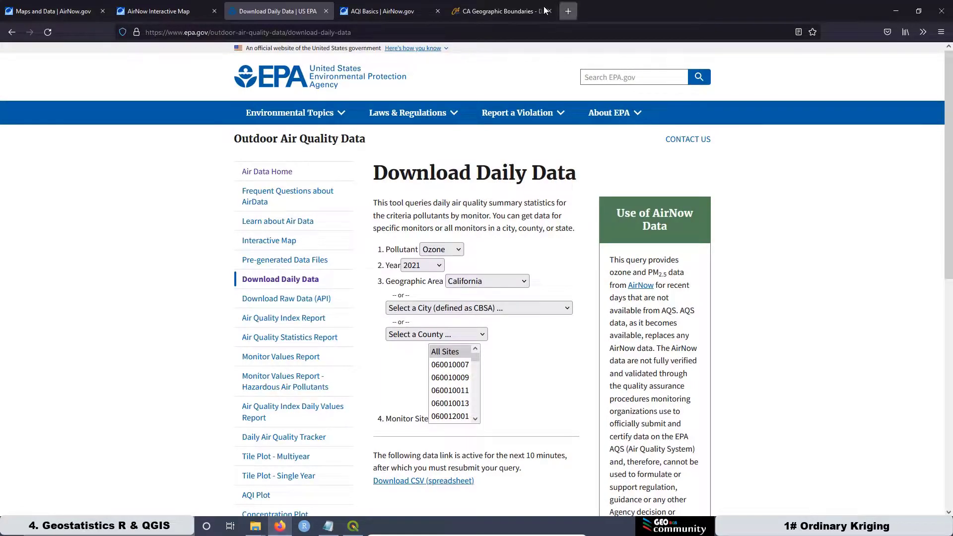
pyautogui.click(504, 14)
pyautogui.scroll(-3, 326, 241)
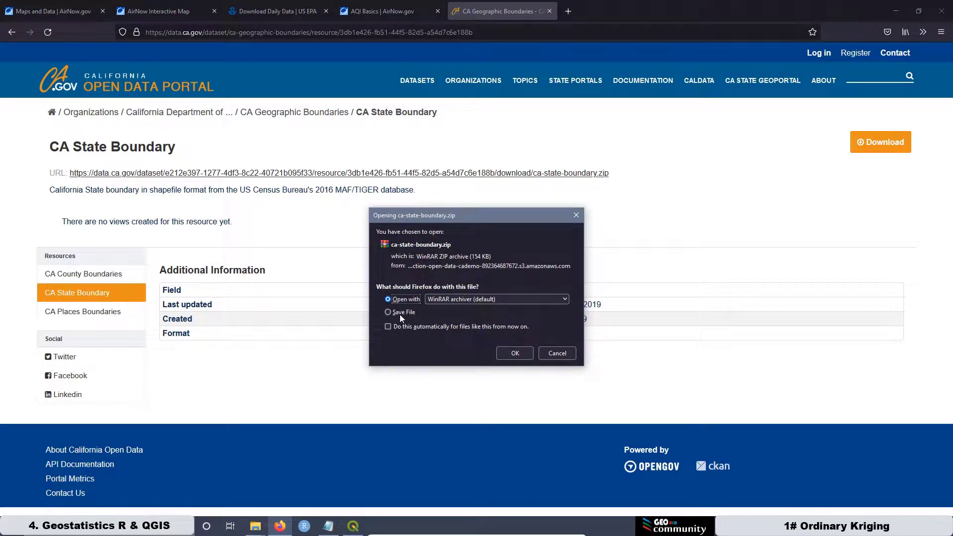
pyautogui.click(401, 314)
pyautogui.click(507, 352)
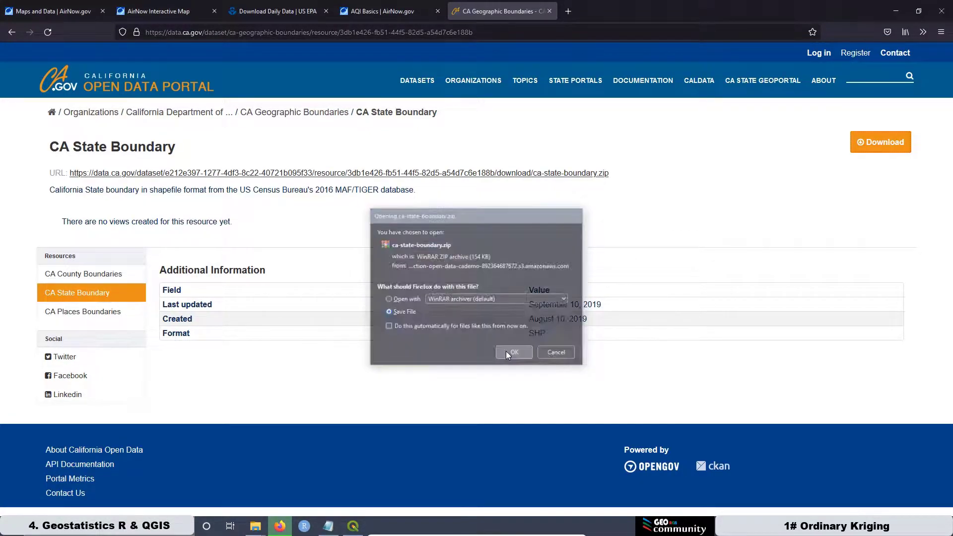
# Locate the downloaded ca-state-boundary.zip and move it from Downloads into the Shapefiles folder of R4.1
pyautogui.click(936, 38)
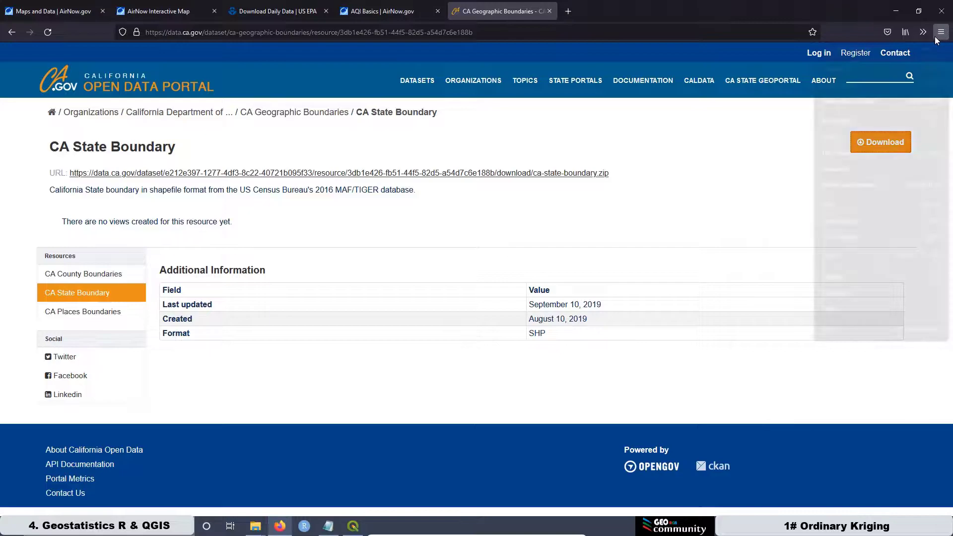
pyautogui.click(868, 153)
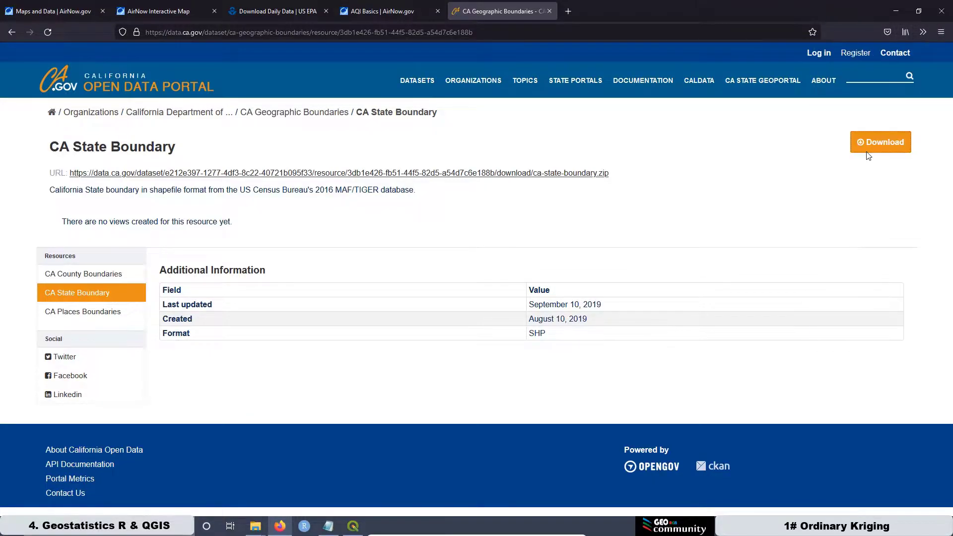
pyautogui.rightClick(165, 60)
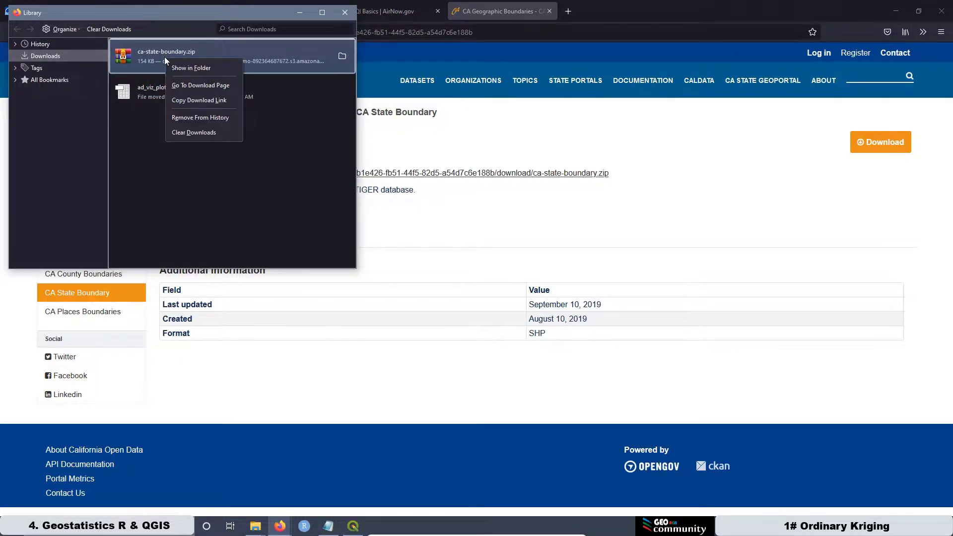
pyautogui.click(182, 67)
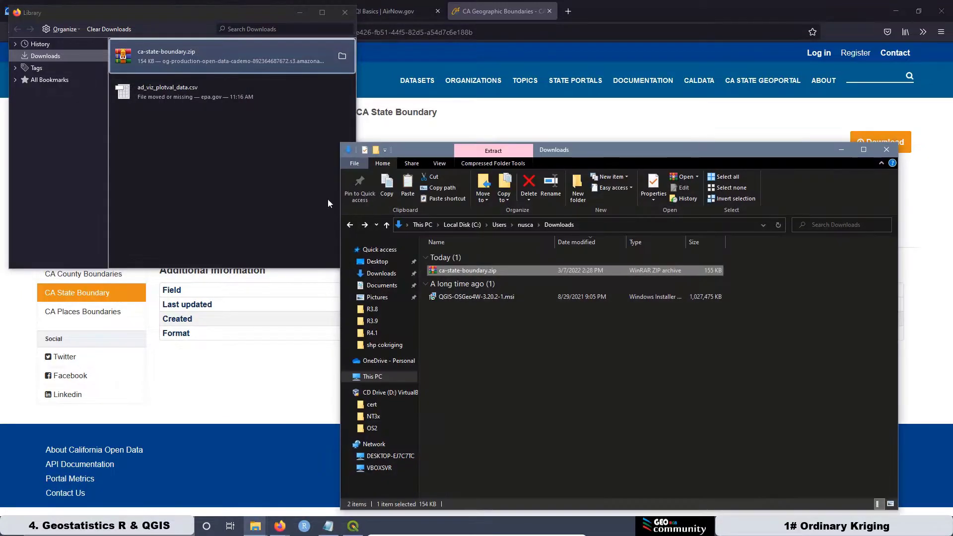
pyautogui.rightClick(474, 275)
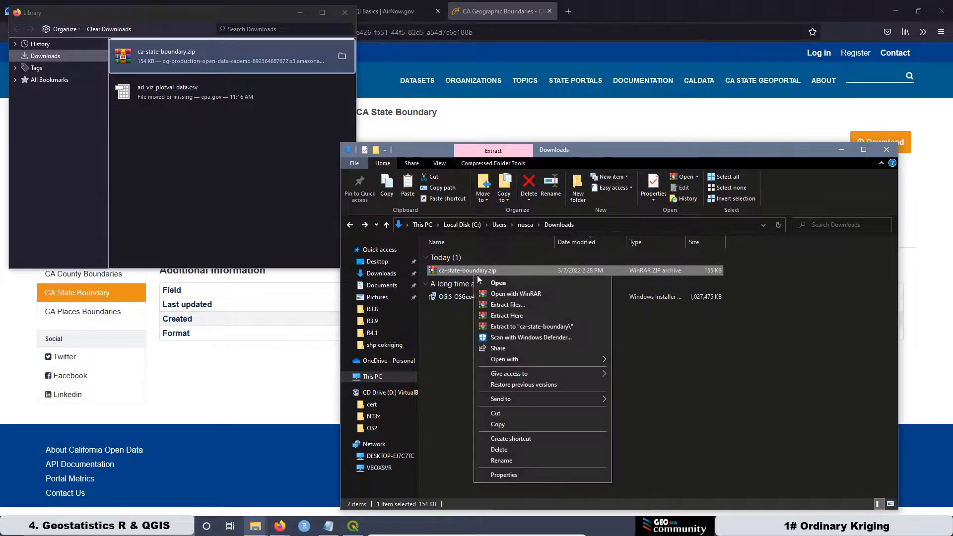
pyautogui.click(529, 413)
pyautogui.click(255, 525)
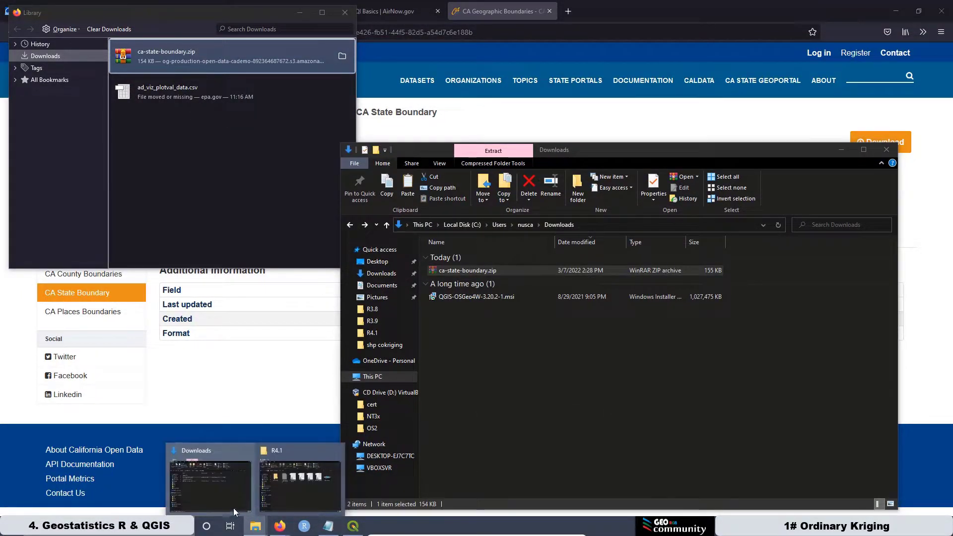
pyautogui.click(284, 497)
pyautogui.click(435, 270)
pyautogui.doubleClick(435, 270)
pyautogui.rightClick(473, 327)
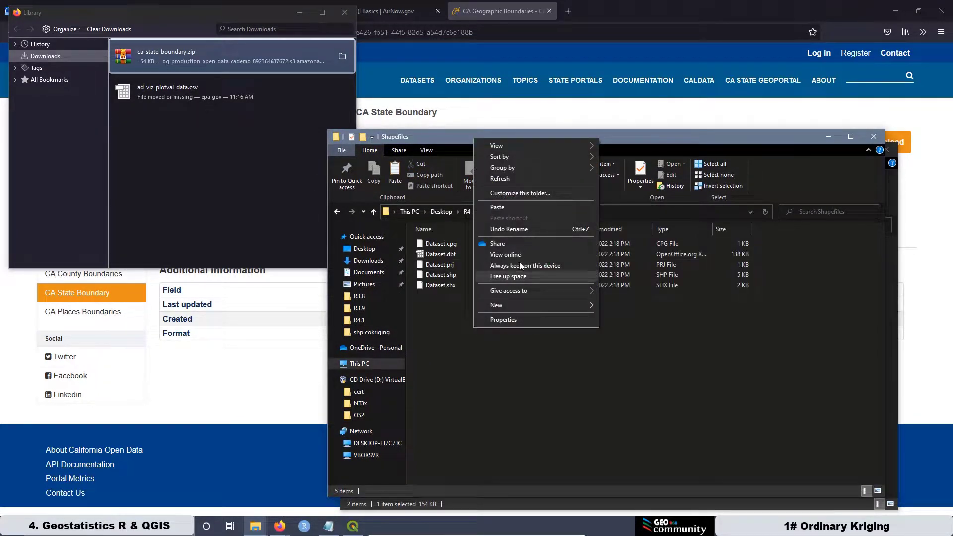
pyautogui.click(508, 206)
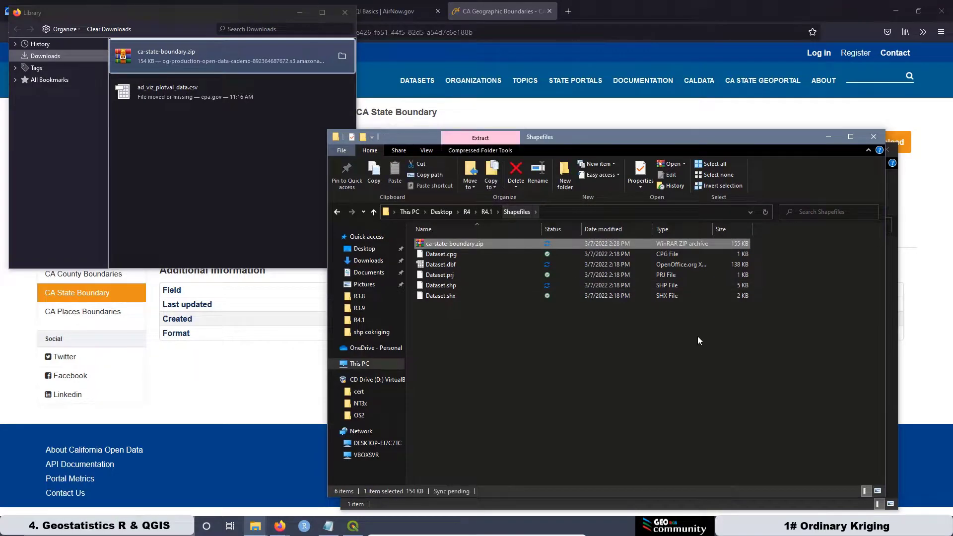
# Return to the CA Geographic Boundaries dataset and download the CA County Boundaries archive, saving it to disk
pyautogui.click(518, 8)
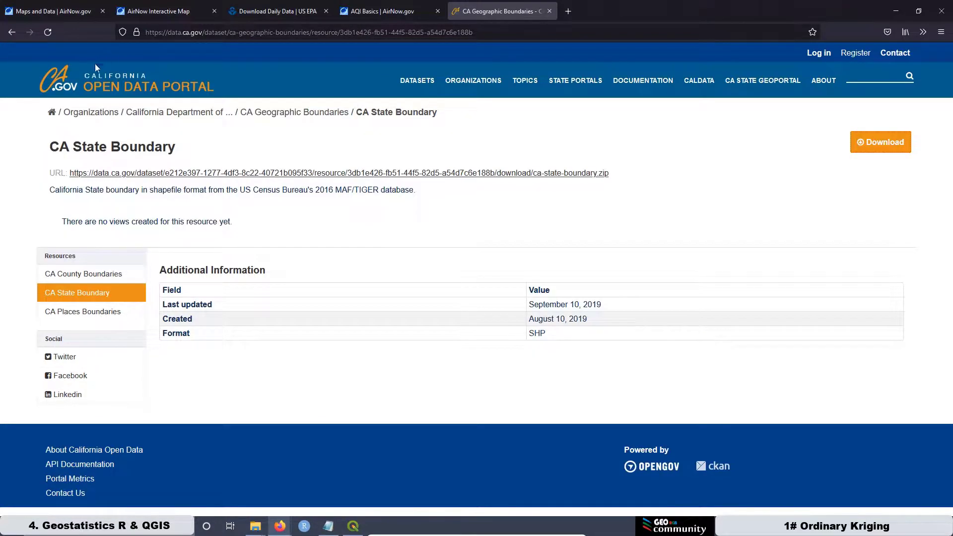
pyautogui.click(17, 33)
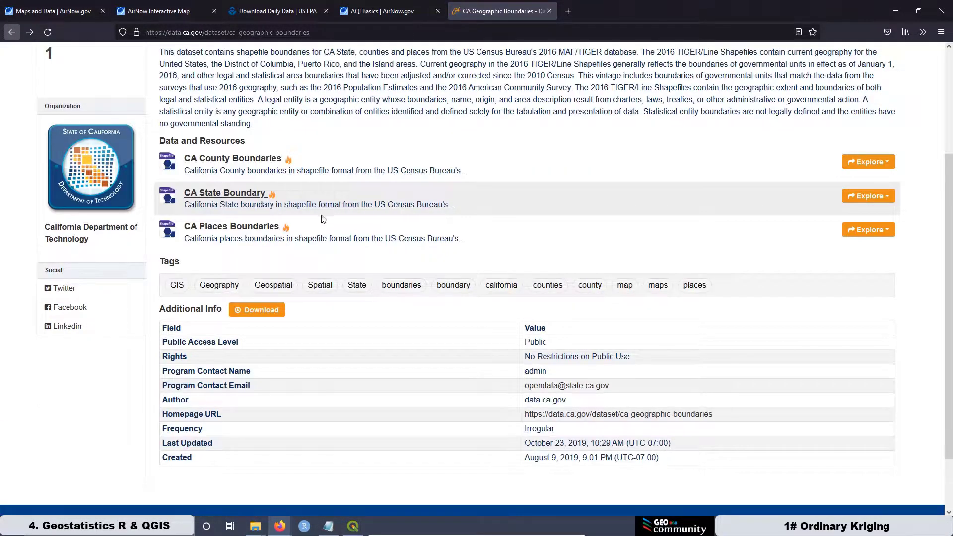
pyautogui.click(235, 159)
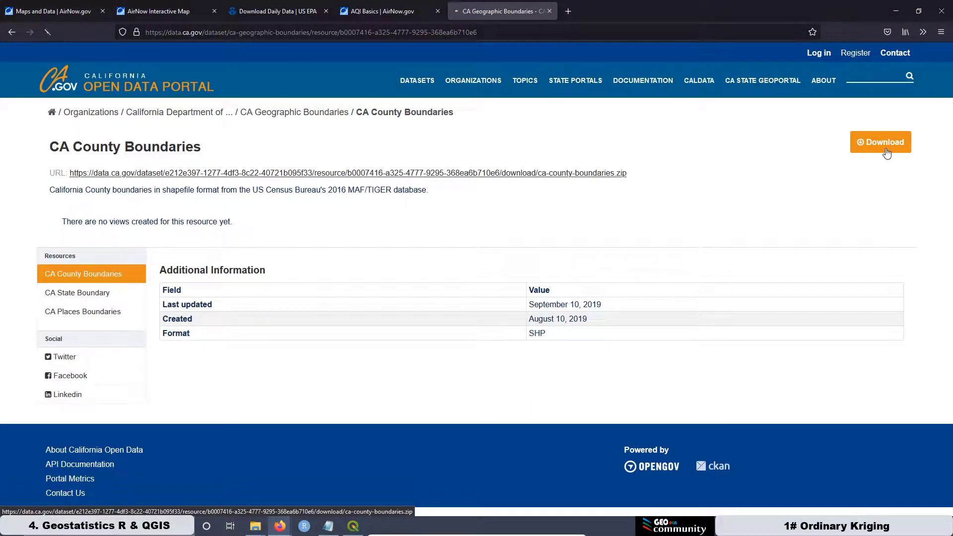
pyautogui.click(882, 143)
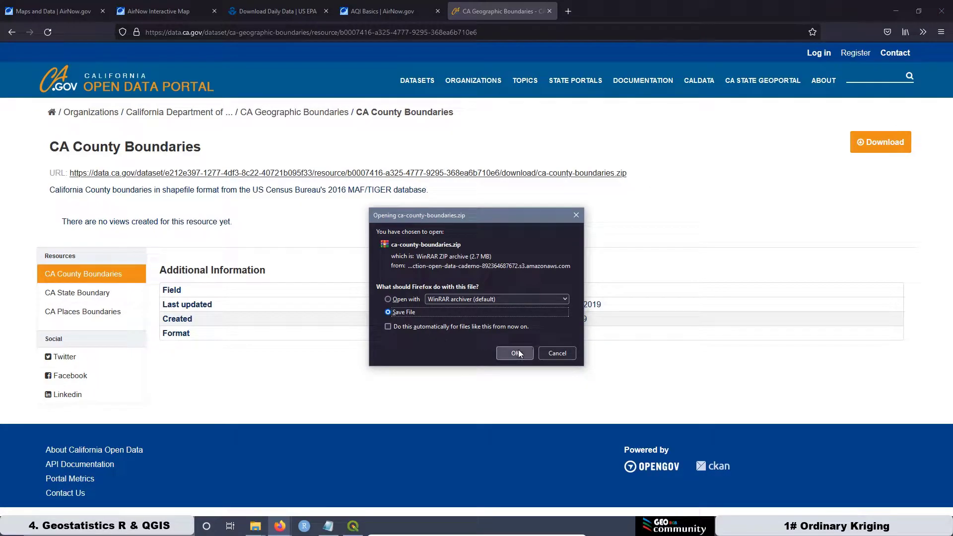
pyautogui.click(517, 349)
# Locate the downloaded ca-county-boundaries.zip and move it from Downloads into the Shapefiles folder of R4.1
pyautogui.click(925, 34)
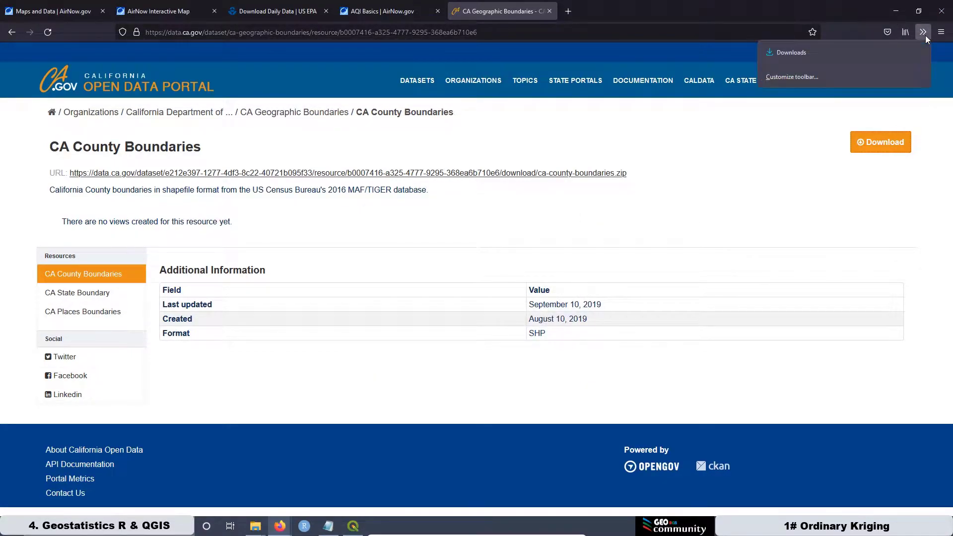
pyautogui.click(941, 32)
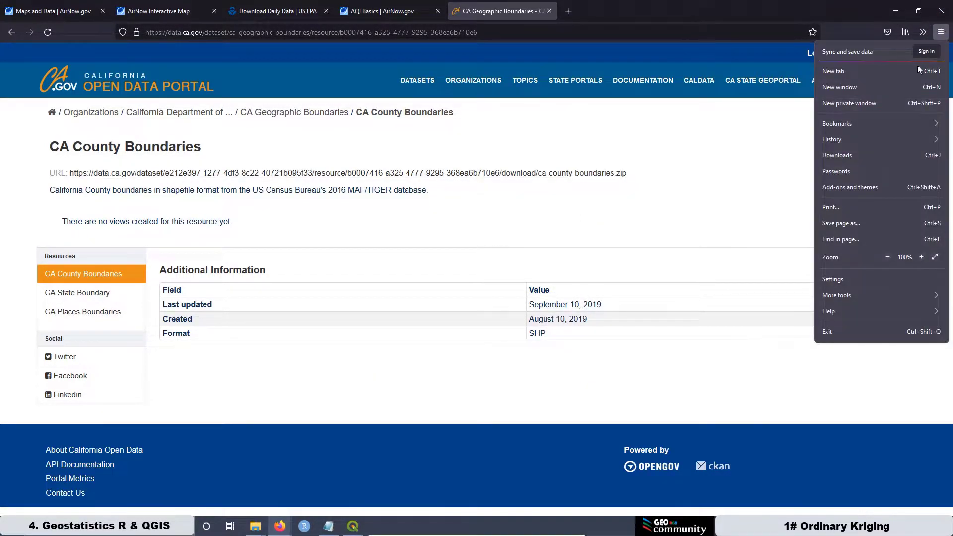
pyautogui.click(864, 154)
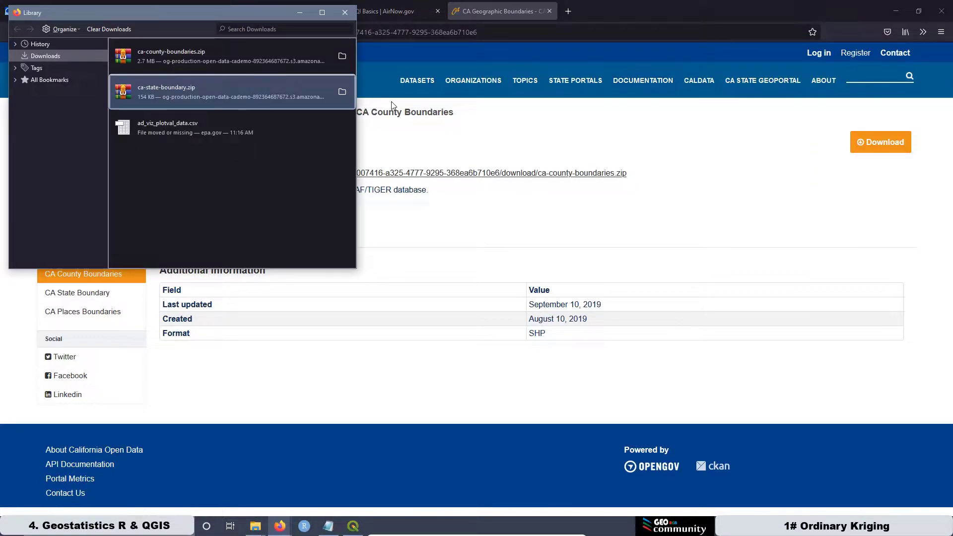
pyautogui.rightClick(179, 61)
pyautogui.click(209, 76)
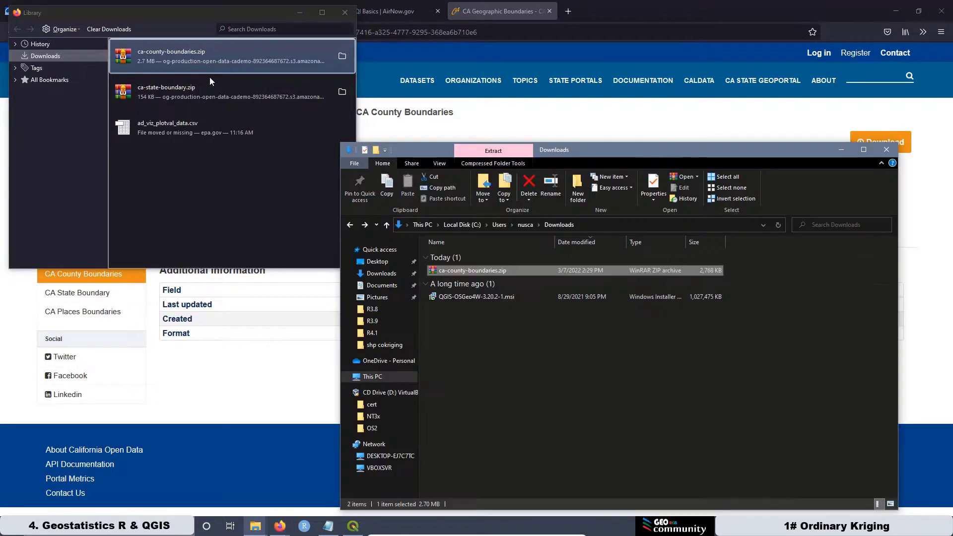
pyautogui.rightClick(454, 269)
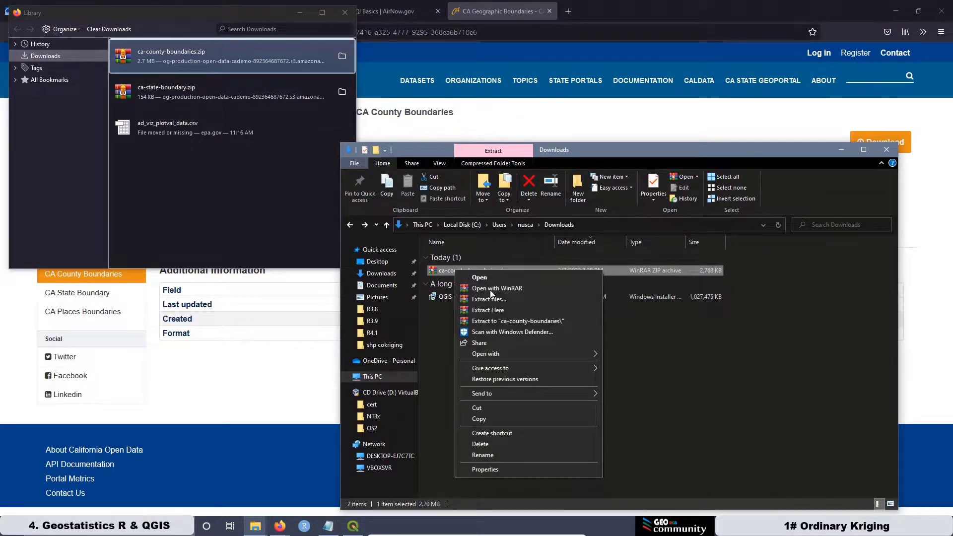
pyautogui.click(489, 407)
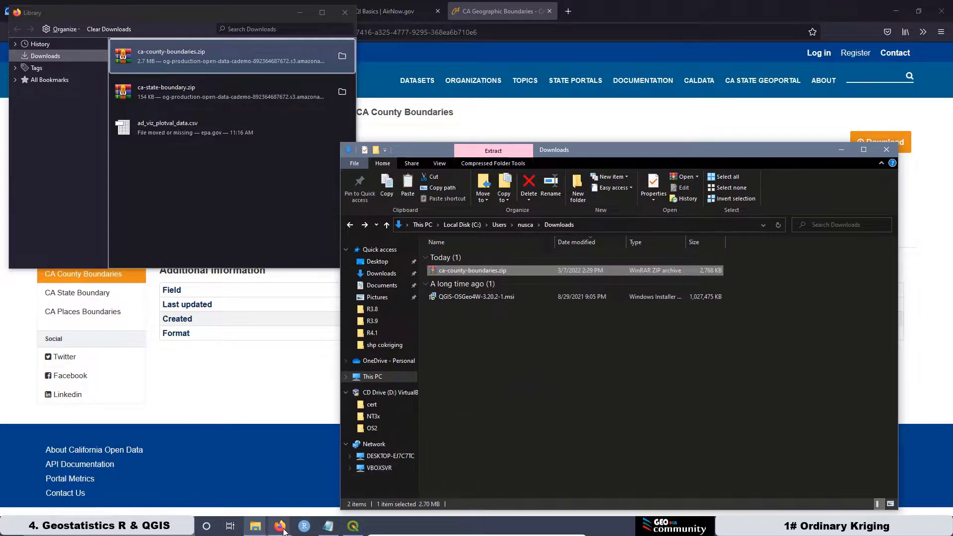
pyautogui.moveTo(255, 526)
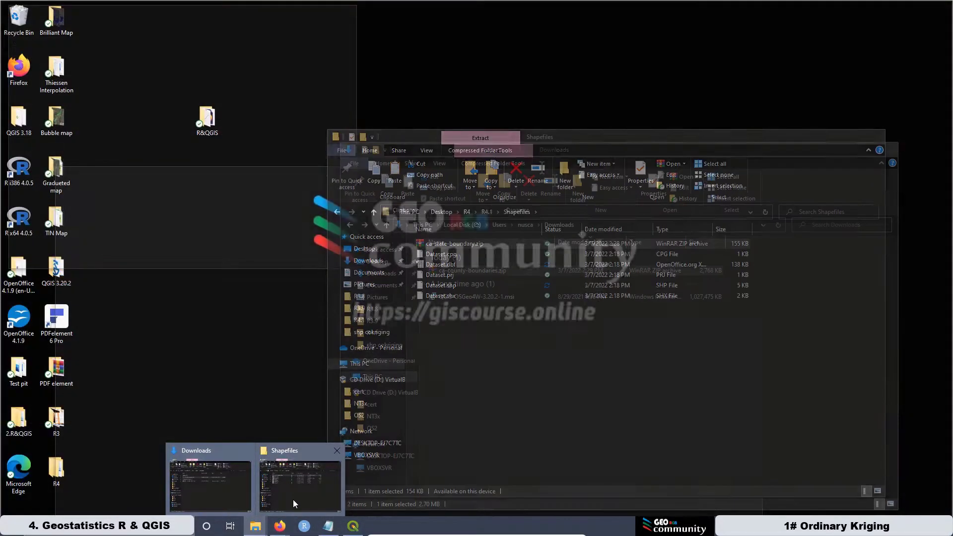
pyautogui.click(293, 500)
pyautogui.rightClick(457, 335)
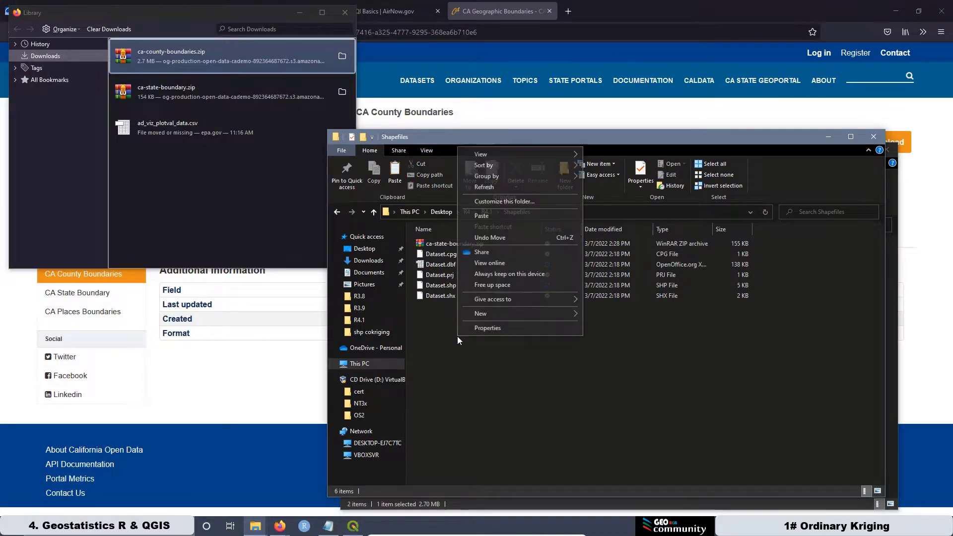
pyautogui.click(487, 216)
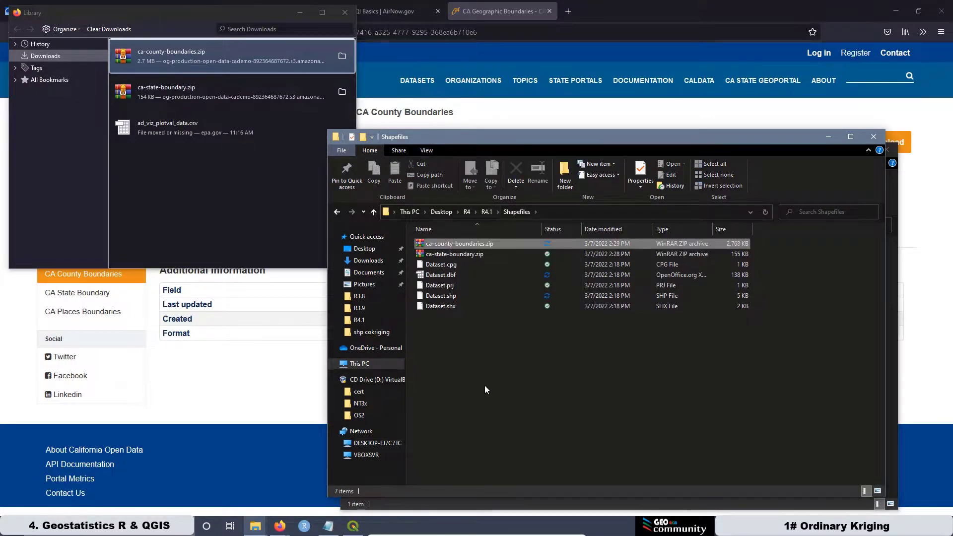
# Extract ca-state-boundary.zip and ca-county-boundaries.zip directly into the Shapefiles folder
pyautogui.rightClick(460, 254)
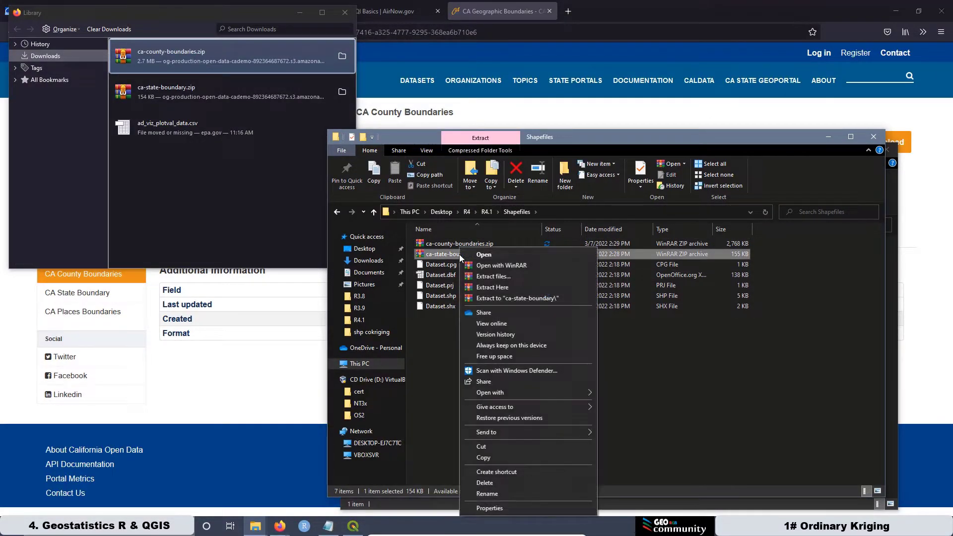
pyautogui.click(507, 289)
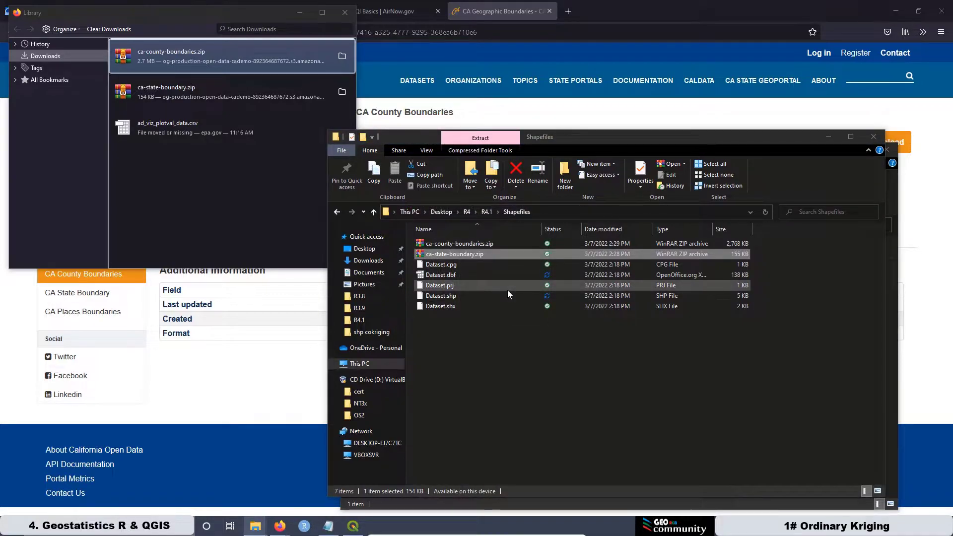
pyautogui.click(469, 374)
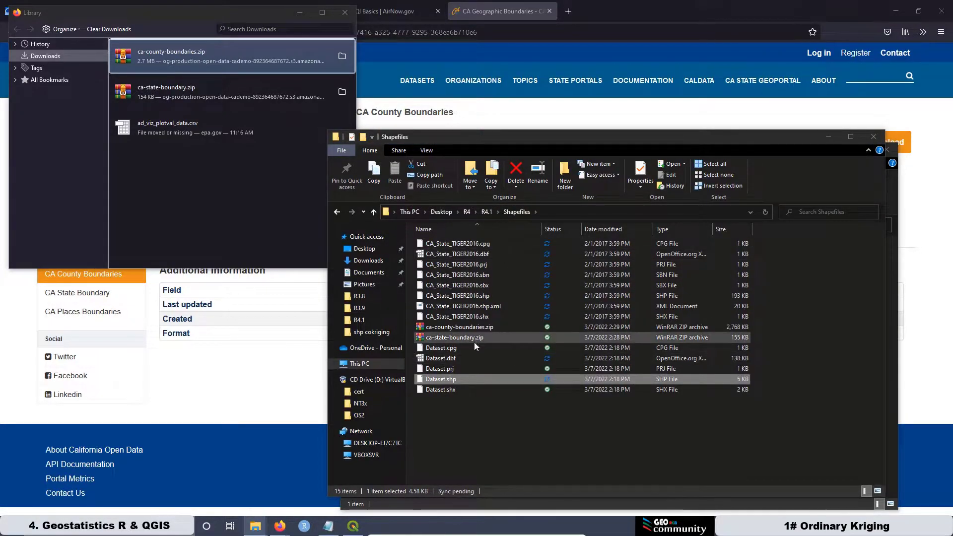
pyautogui.rightClick(449, 329)
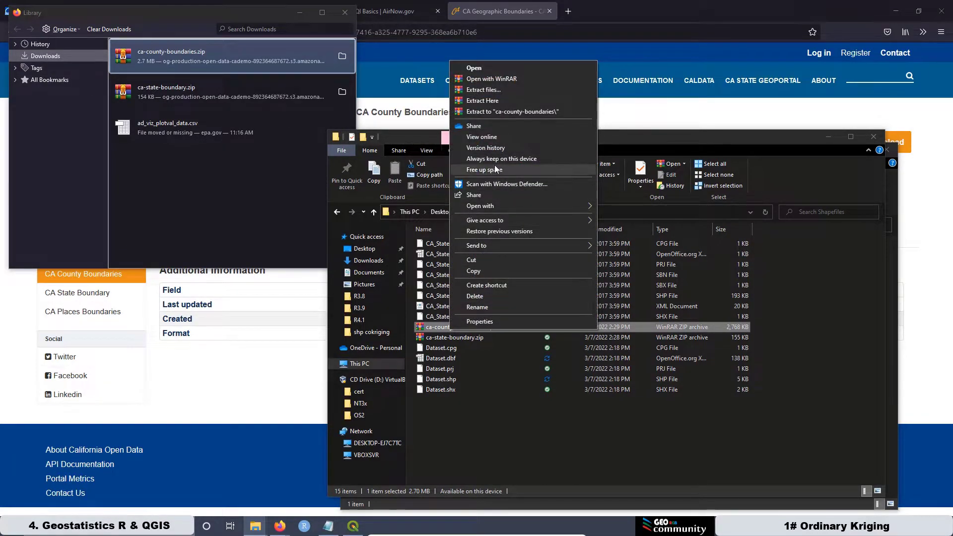
pyautogui.click(496, 101)
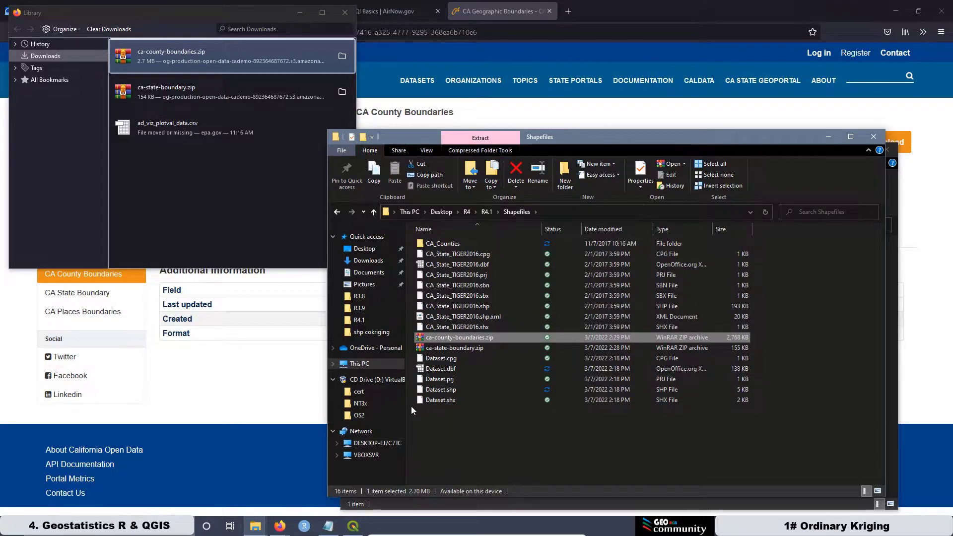
# Create a new folder named limits inside the Shapefiles folder
pyautogui.click(445, 445)
pyautogui.rightClick(445, 446)
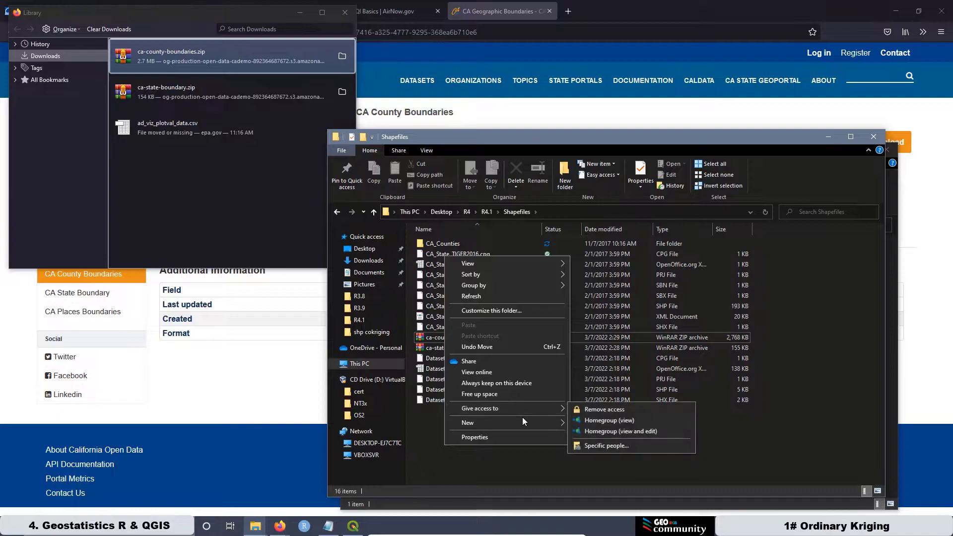
pyautogui.moveTo(525, 425)
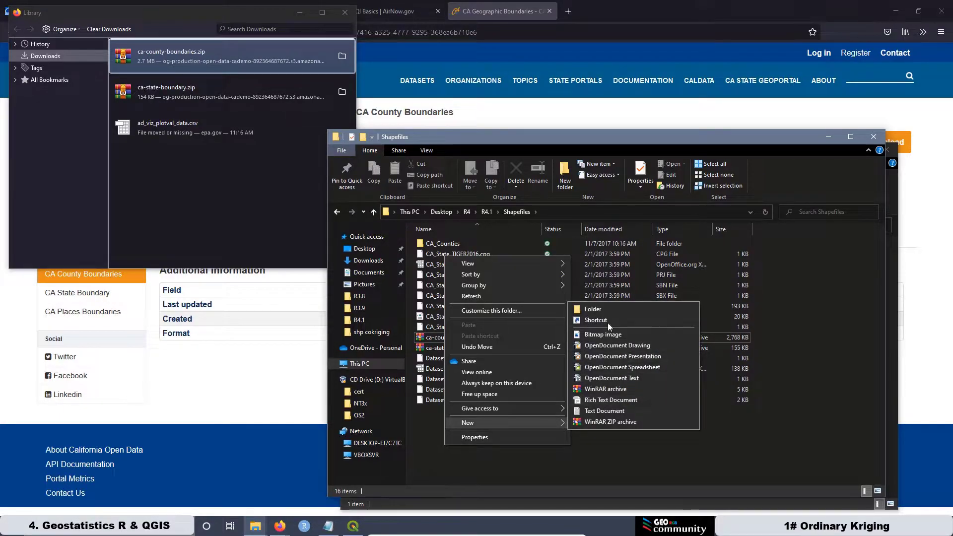
pyautogui.click(598, 312)
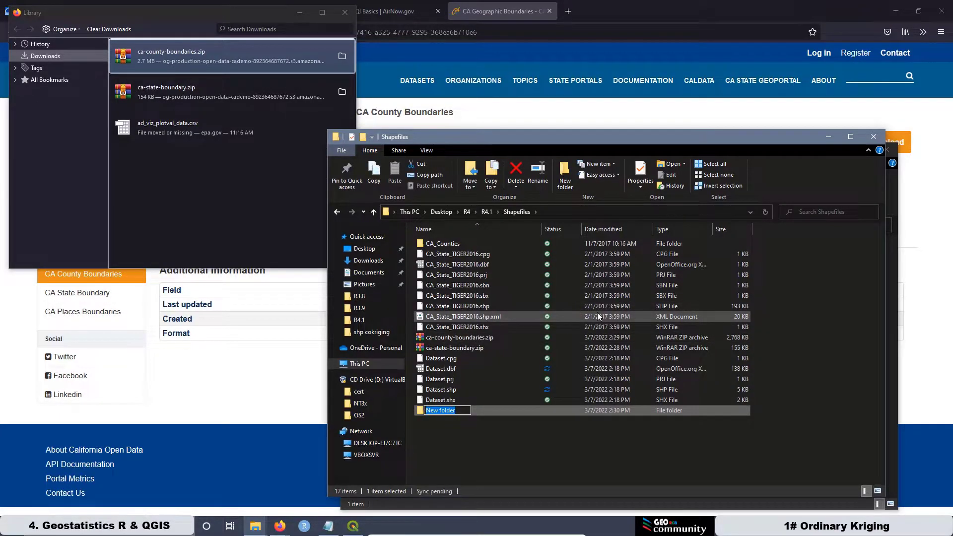
pyautogui.write('limit')
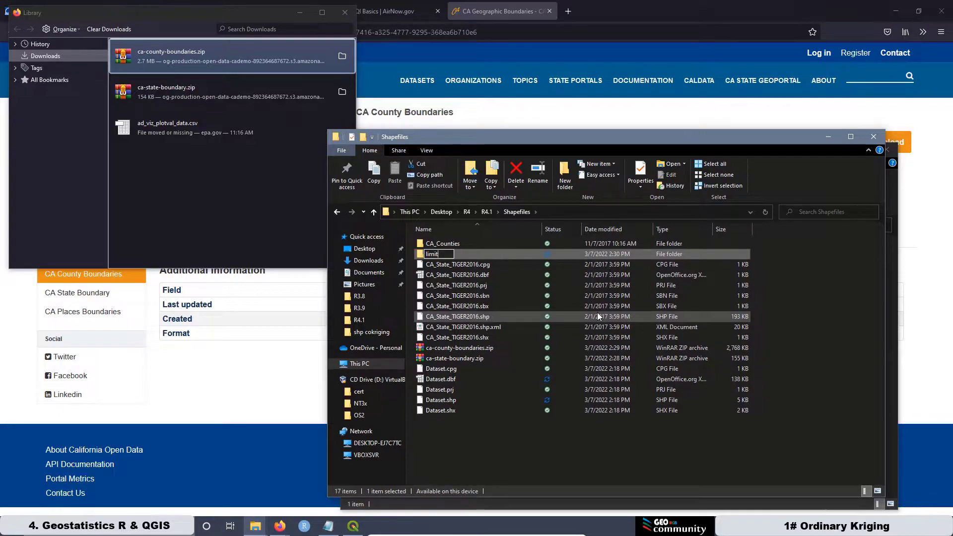
pyautogui.write('s')
pyautogui.click(501, 432)
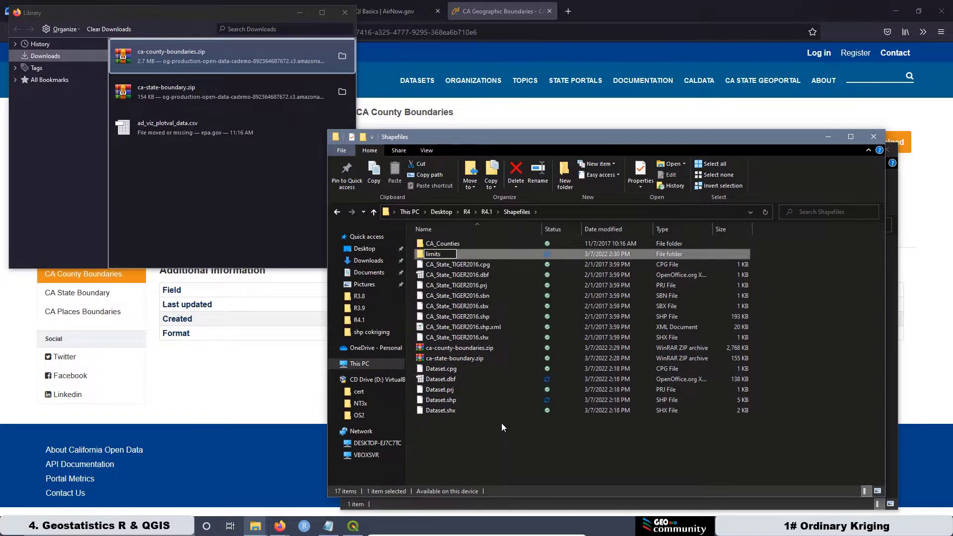
# Move all the CA_State_TIGER2016 files from the Shapefiles folder into its limits subfolder
pyautogui.click(480, 338)
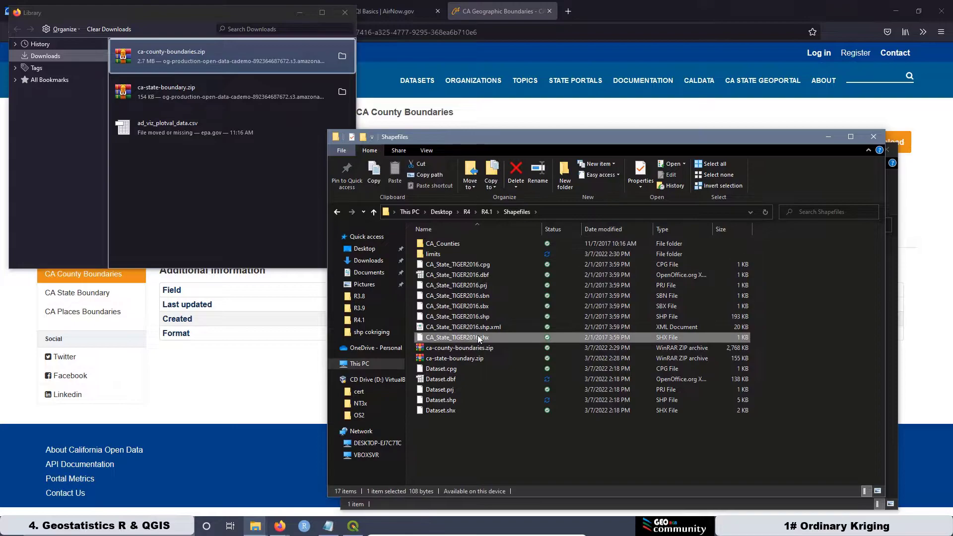
pyautogui.keyDown('shift'); pyautogui.click(453, 267); pyautogui.keyUp('shift')
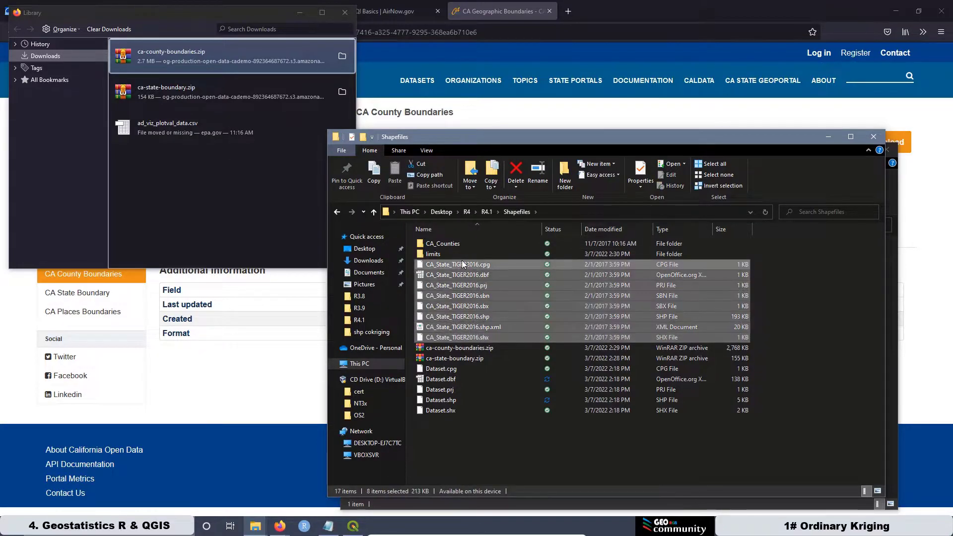
pyautogui.moveTo(453, 266); pyautogui.dragTo(437, 252)
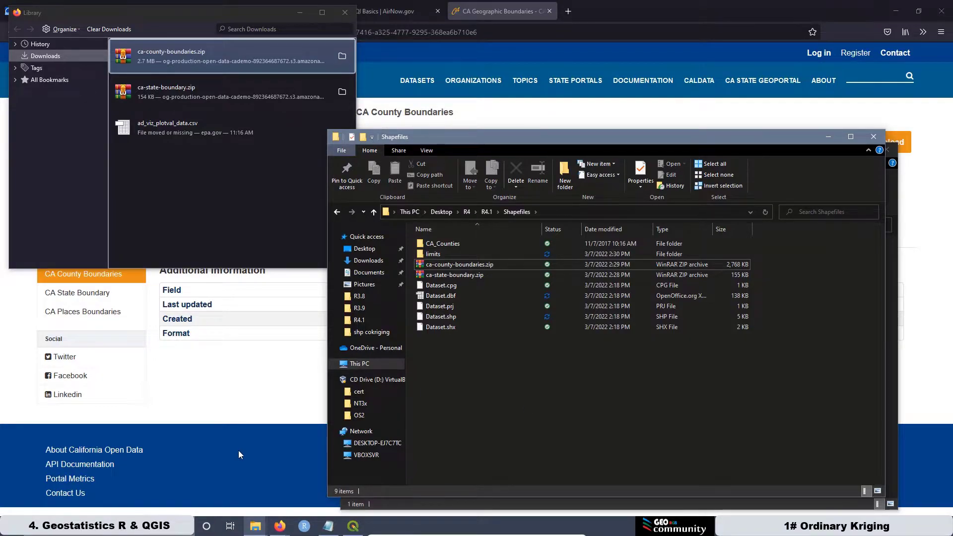
# Switch to QGIS and add CA_State_TIGER2016.shp from the limits folder as a vector layer
pyautogui.click(353, 526)
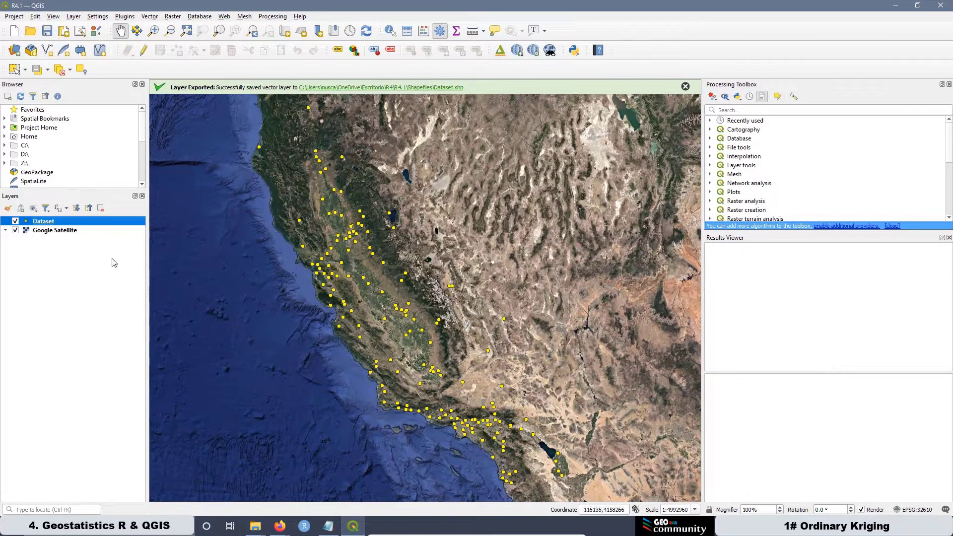
pyautogui.click(15, 50)
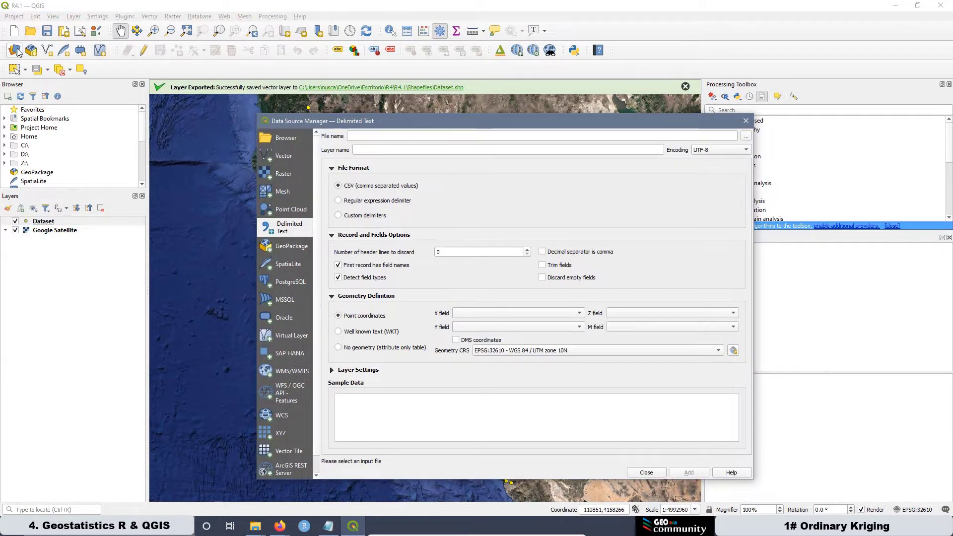
pyautogui.click(283, 157)
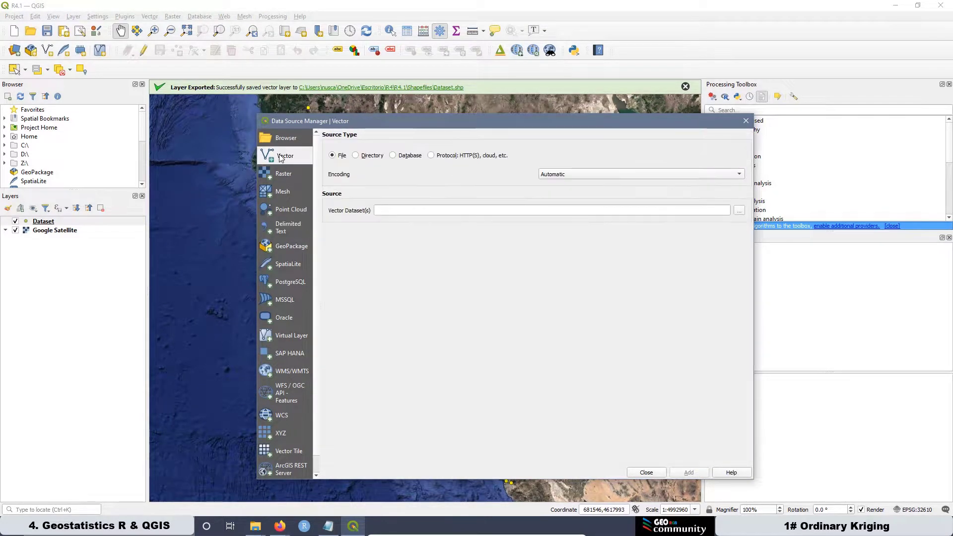
pyautogui.click(739, 210)
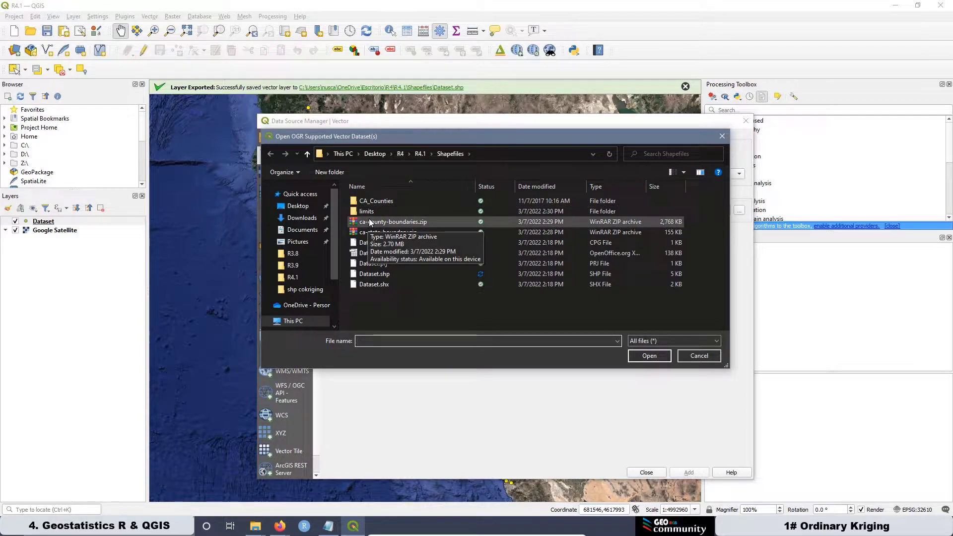
pyautogui.doubleClick(369, 214)
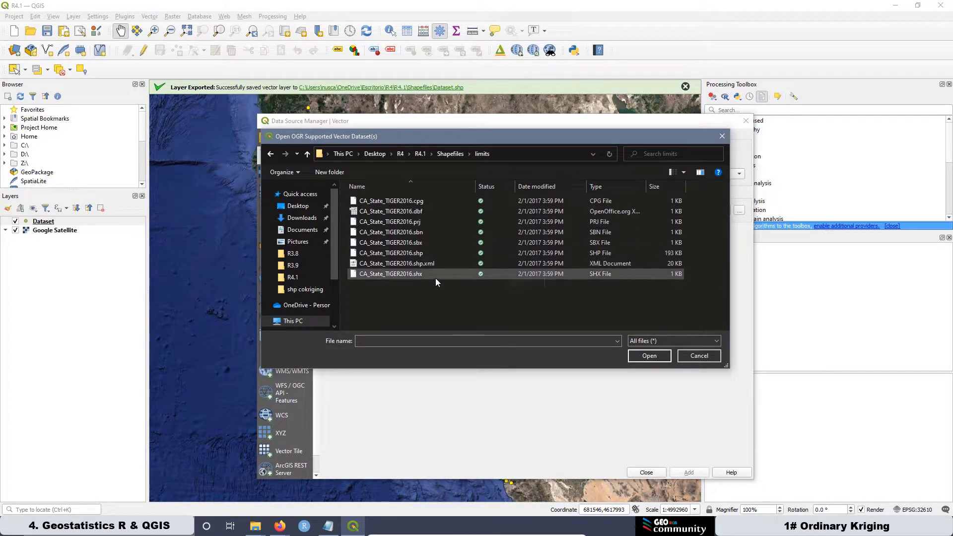
pyautogui.click(409, 254)
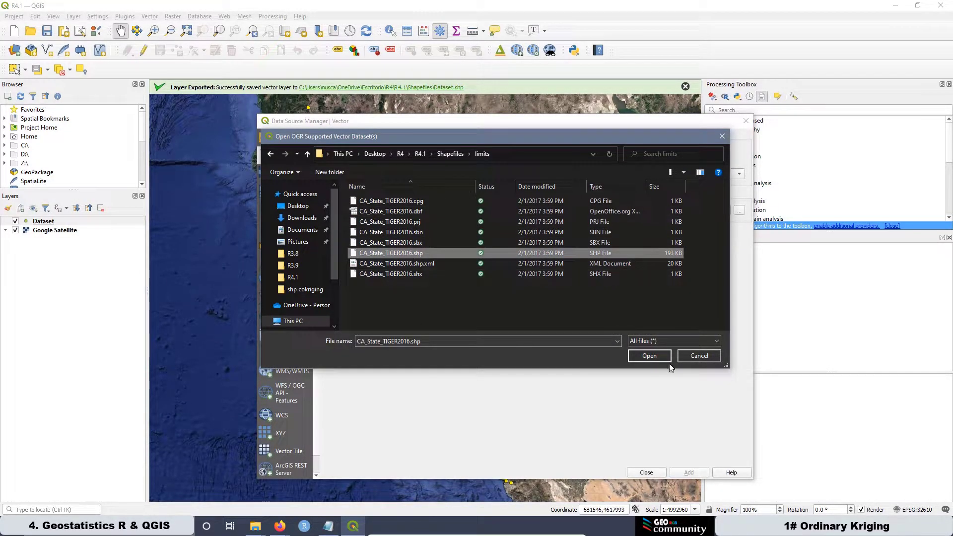
pyautogui.click(656, 355)
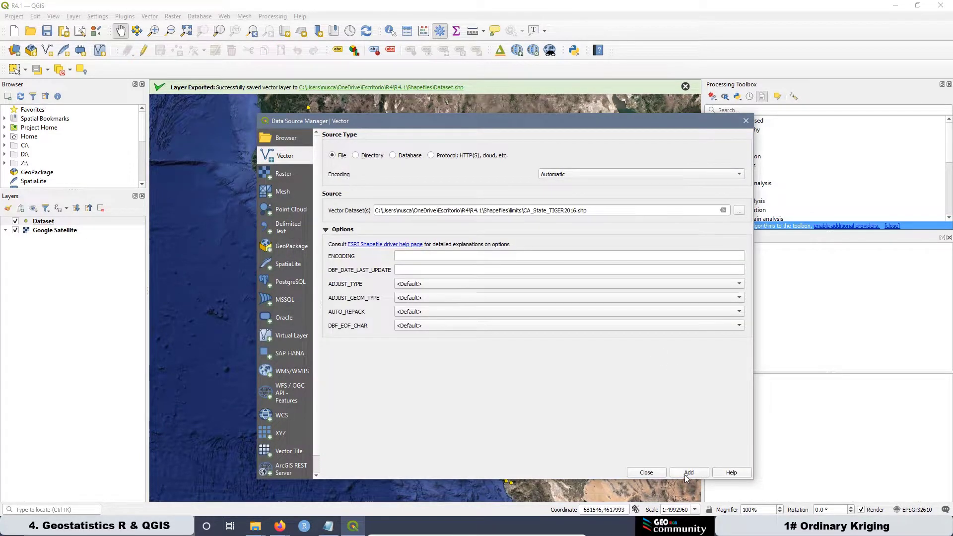
pyautogui.click(688, 473)
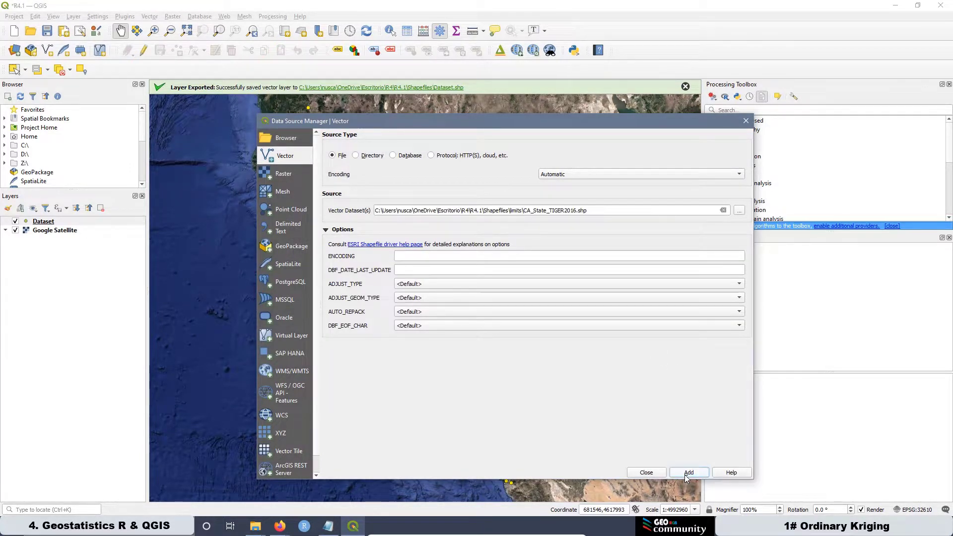
pyautogui.click(646, 474)
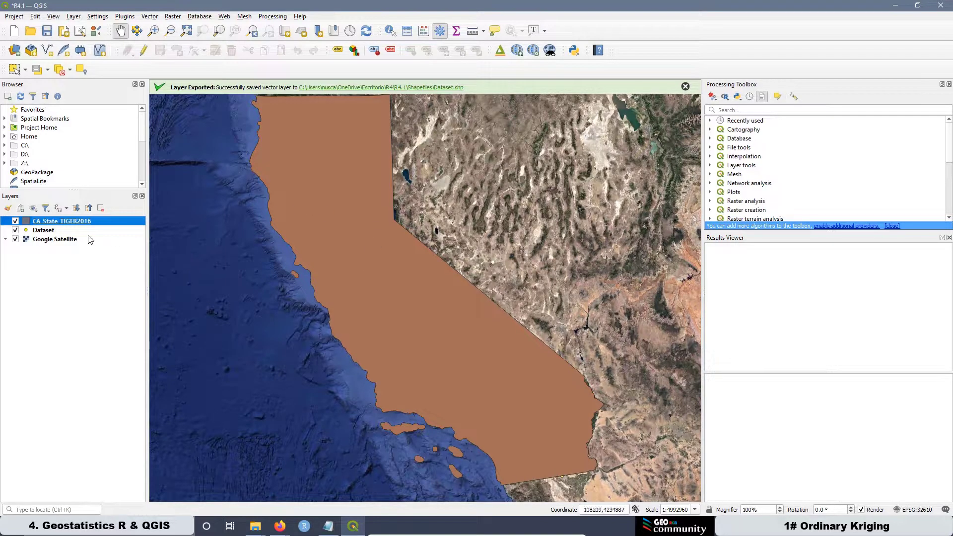
# Give the CA_State_TIGER2016 layer's simple fill a transparent fill color and a yellow stroke color
pyautogui.rightClick(74, 226)
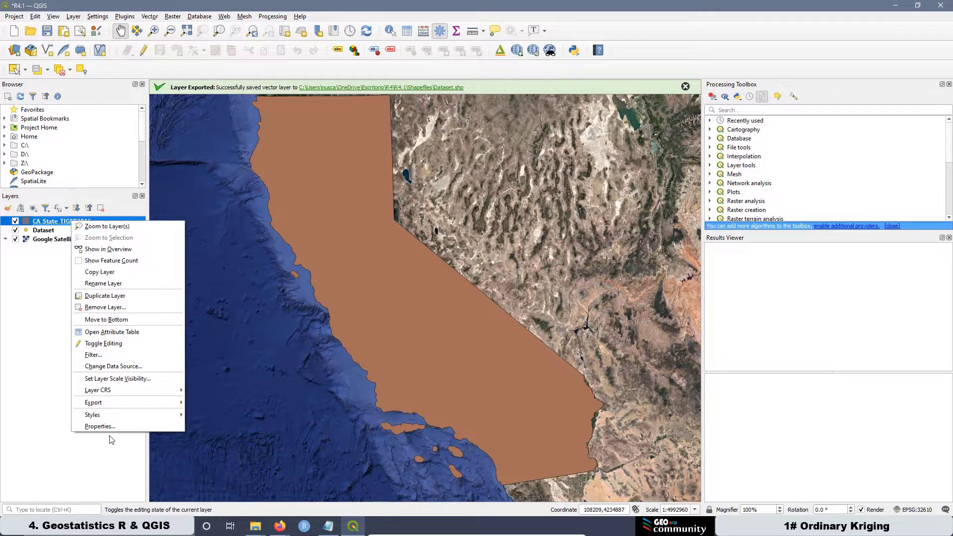
pyautogui.click(99, 427)
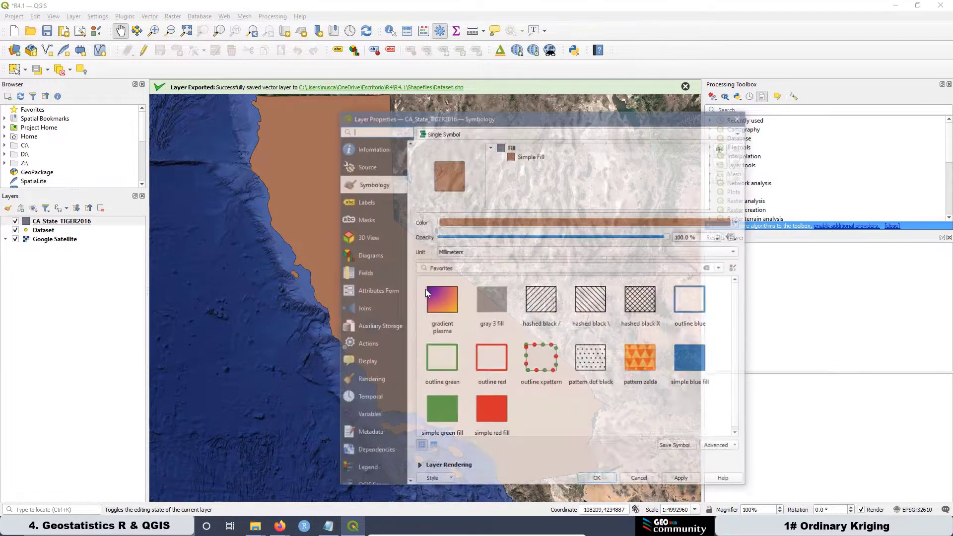
pyautogui.click(532, 155)
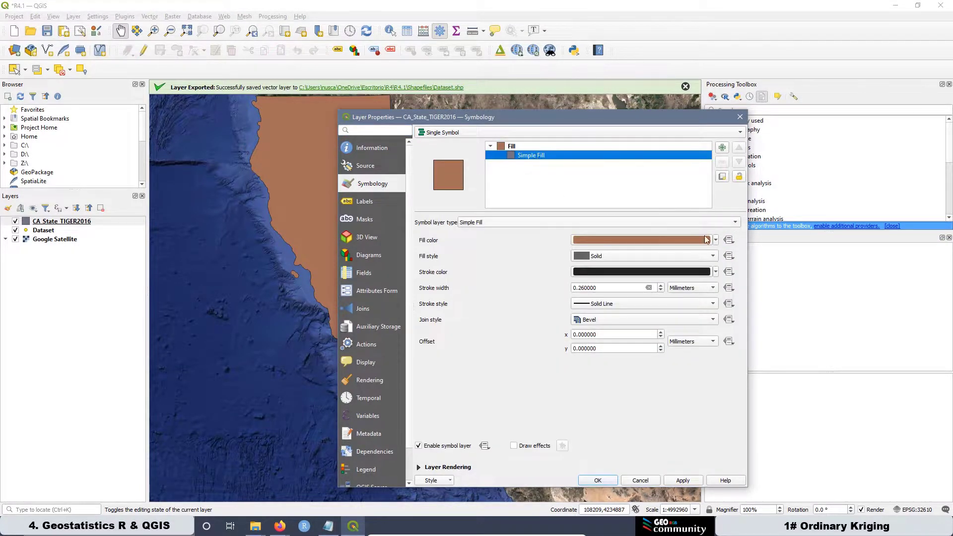
pyautogui.click(716, 243)
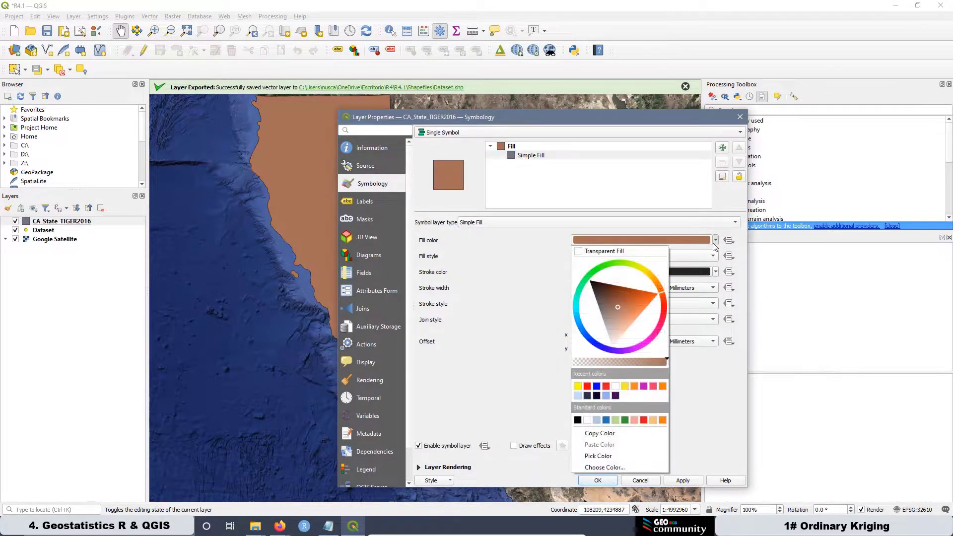
pyautogui.click(624, 251)
pyautogui.click(715, 273)
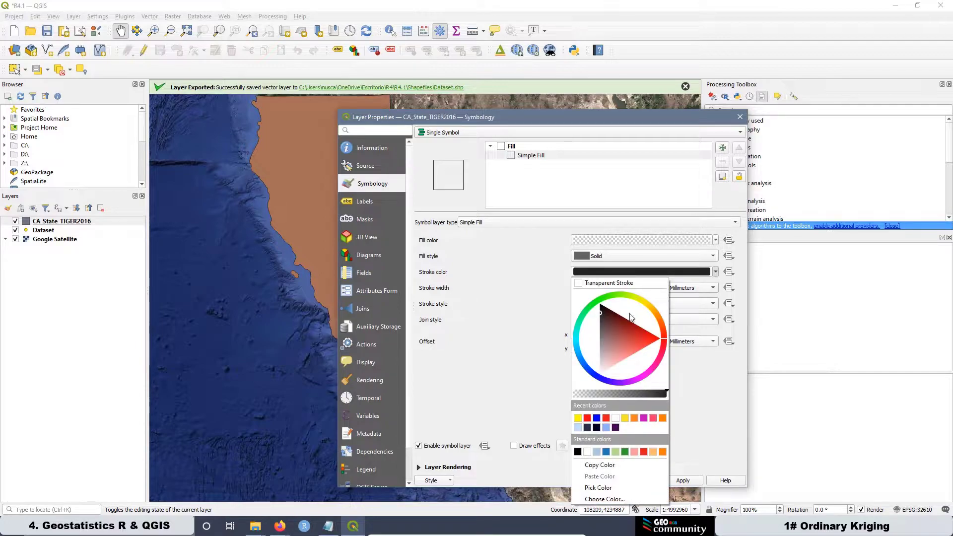
pyautogui.click(577, 418)
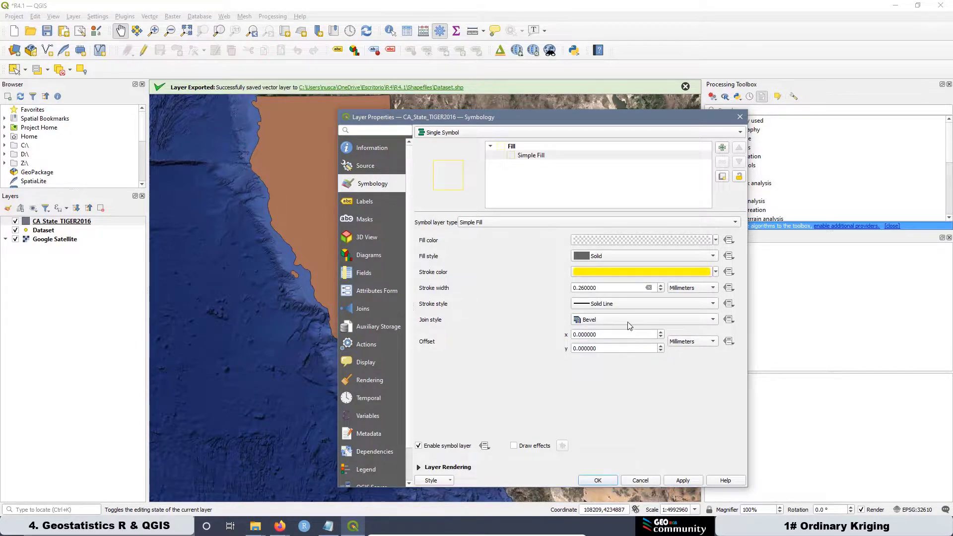
pyautogui.click(678, 485)
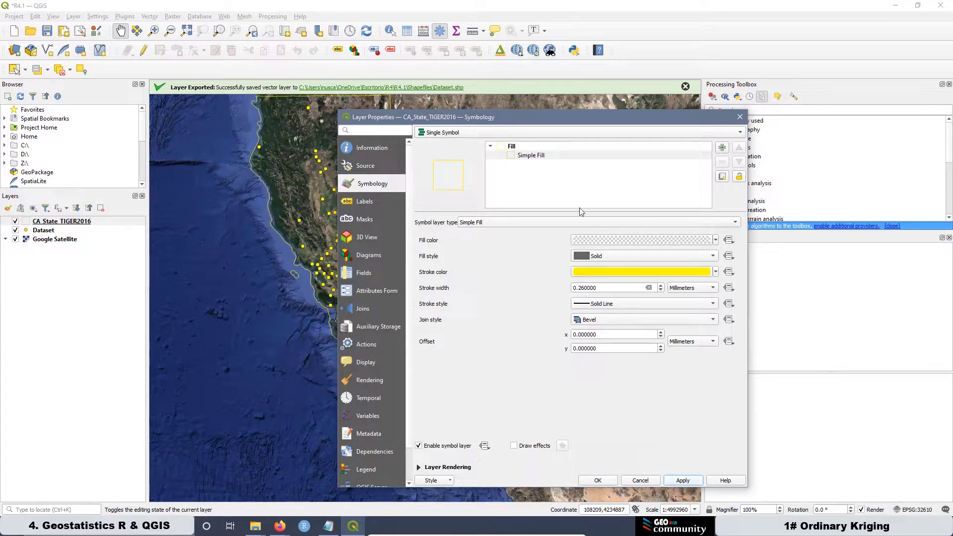
# Set the state boundary's stroke width to 0.5 mm and check the outline around the measurement points
pyautogui.click(594, 288)
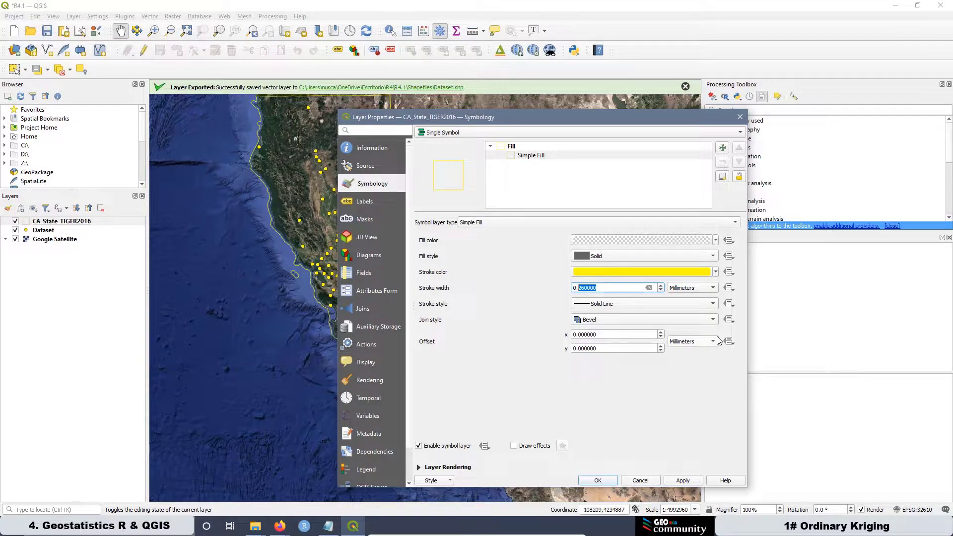
pyautogui.click(681, 484)
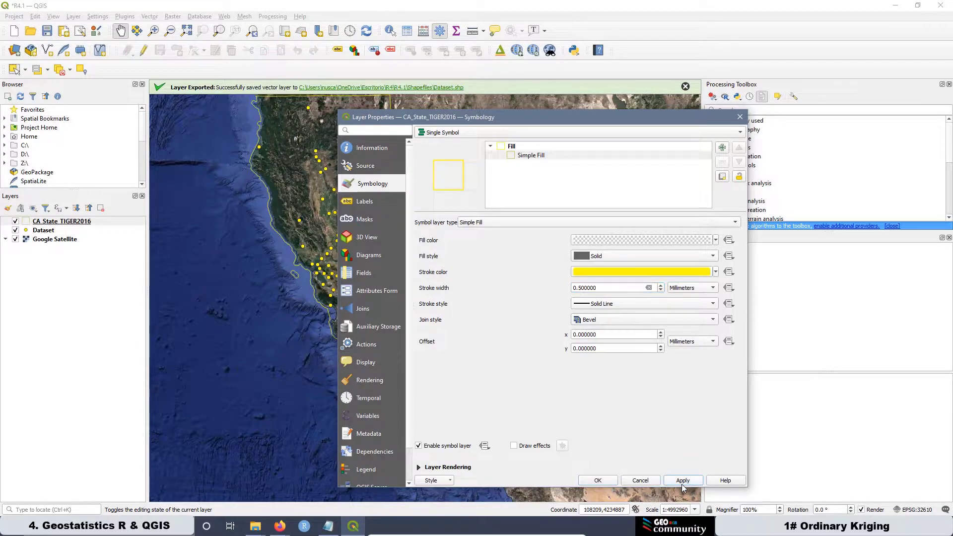
pyautogui.click(598, 481)
pyautogui.scroll(-1, 434, 350)
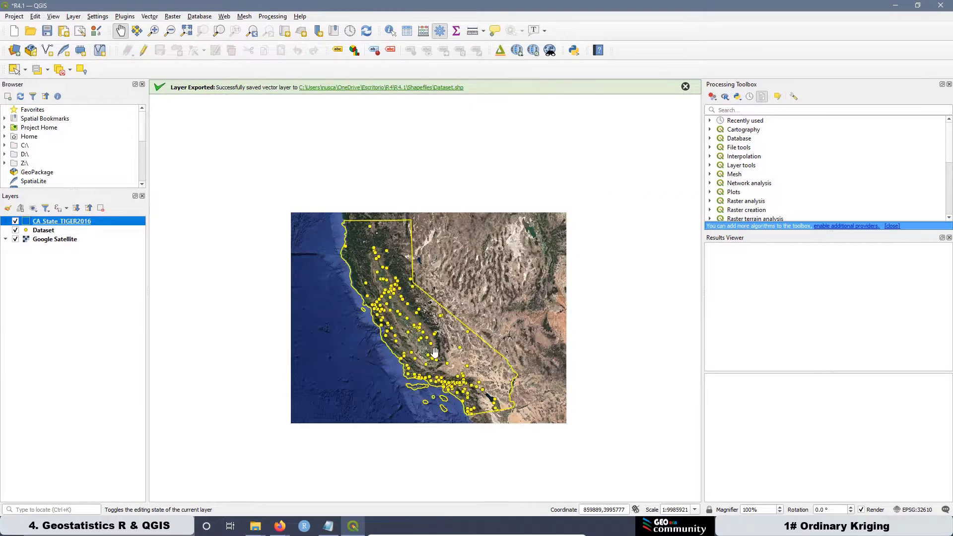
pyautogui.scroll(1, 476, 400)
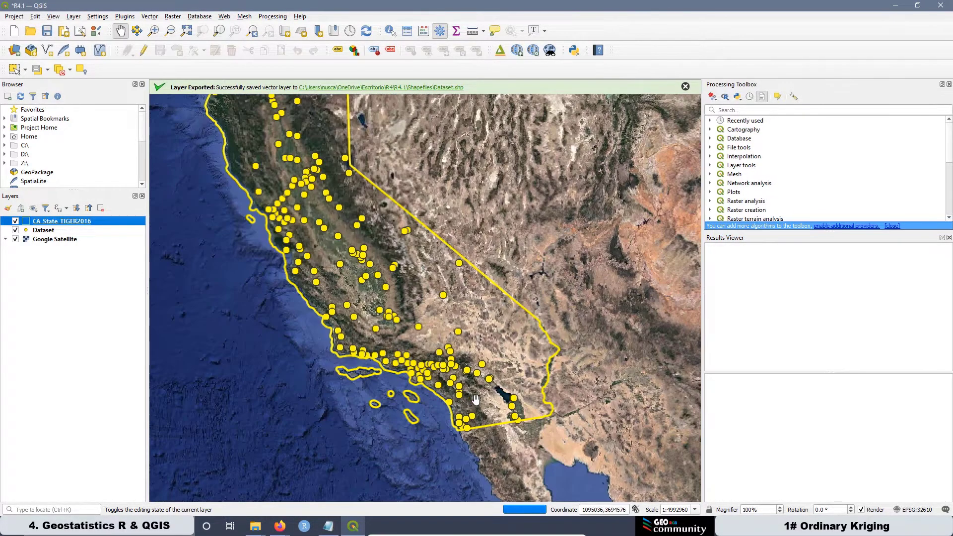
pyautogui.scroll(-1, 413, 341)
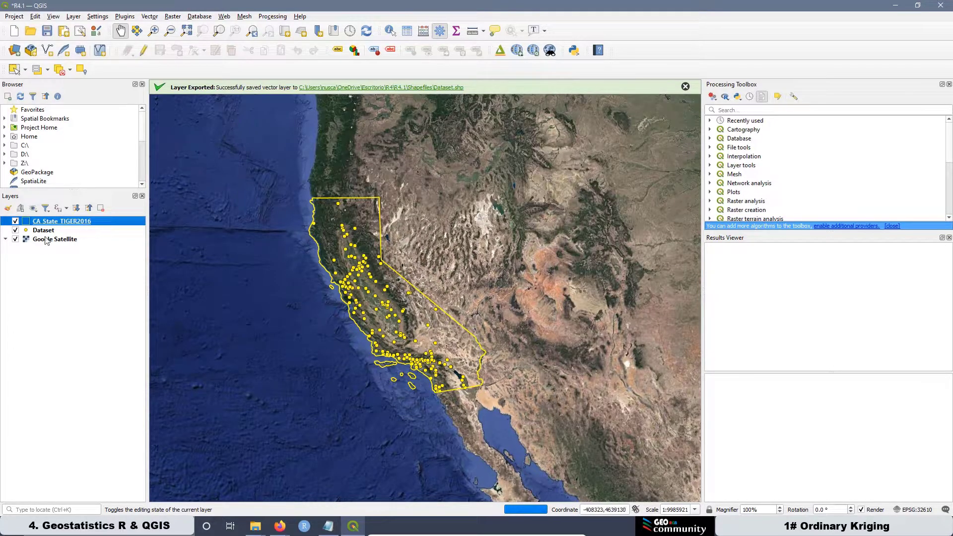
# Add CA_Counties_TIGER2016.shp from the CA_Counties folder inside Shapefiles as a vector layer
pyautogui.click(15, 50)
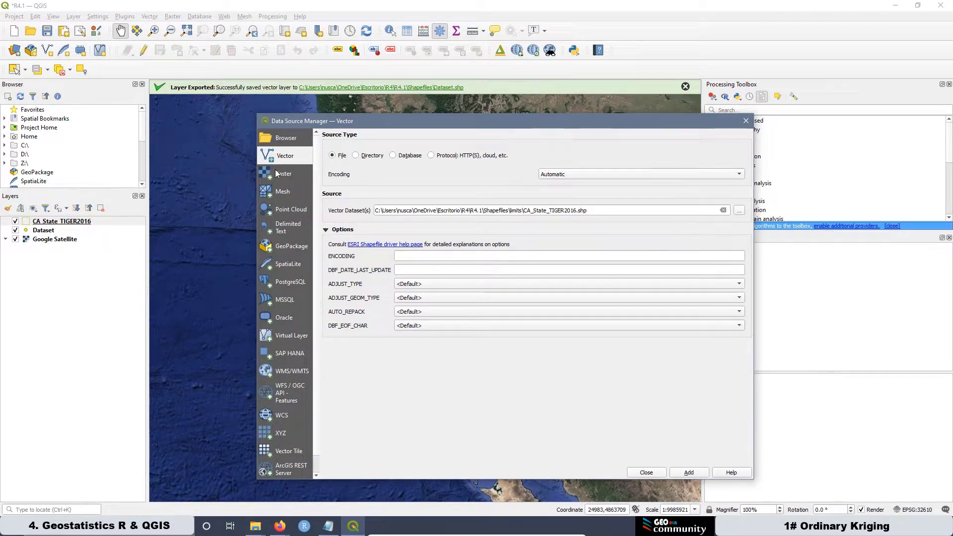
pyautogui.click(739, 211)
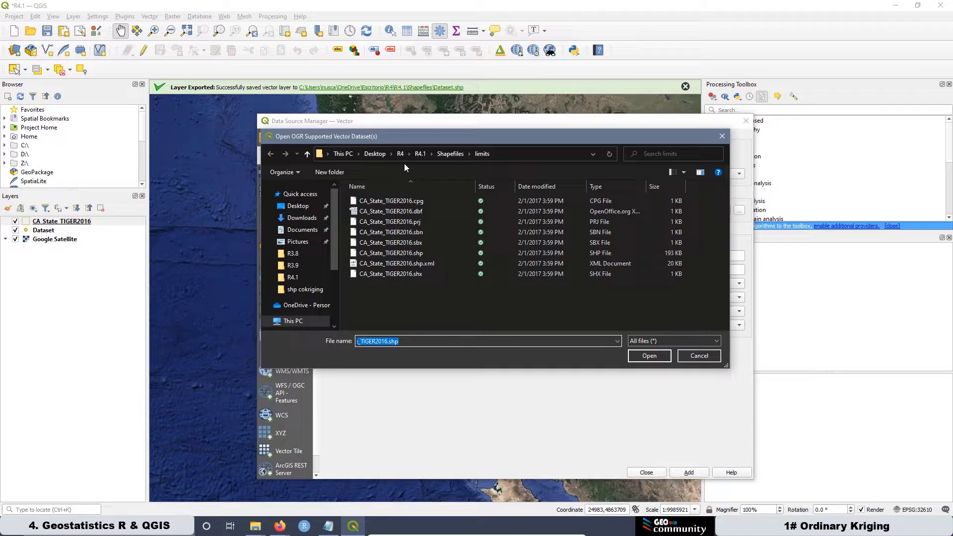
pyautogui.click(442, 154)
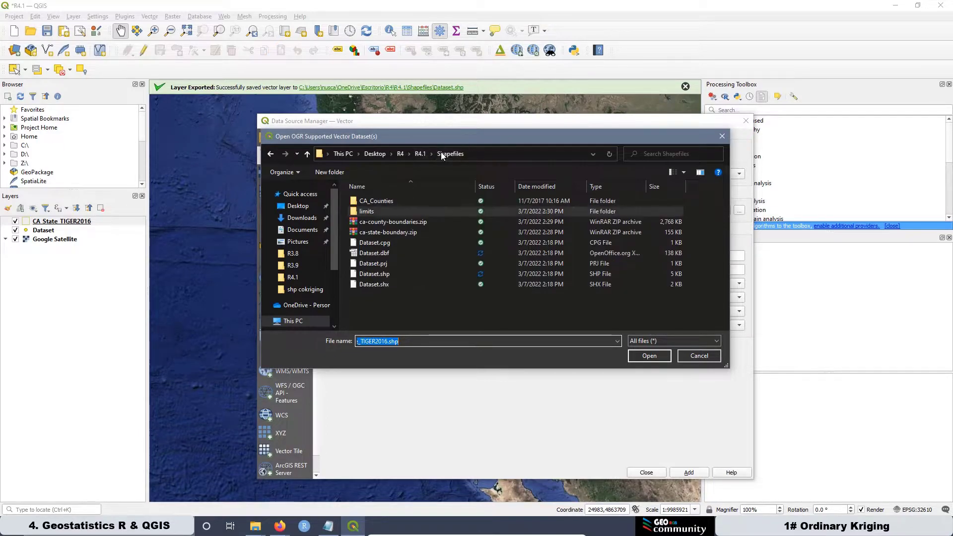
pyautogui.doubleClick(388, 202)
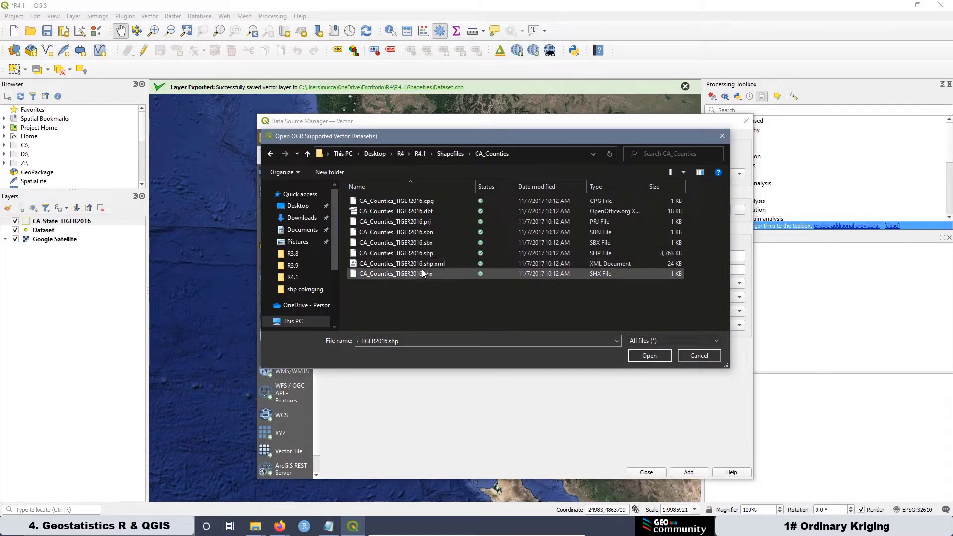
pyautogui.click(411, 255)
pyautogui.click(650, 355)
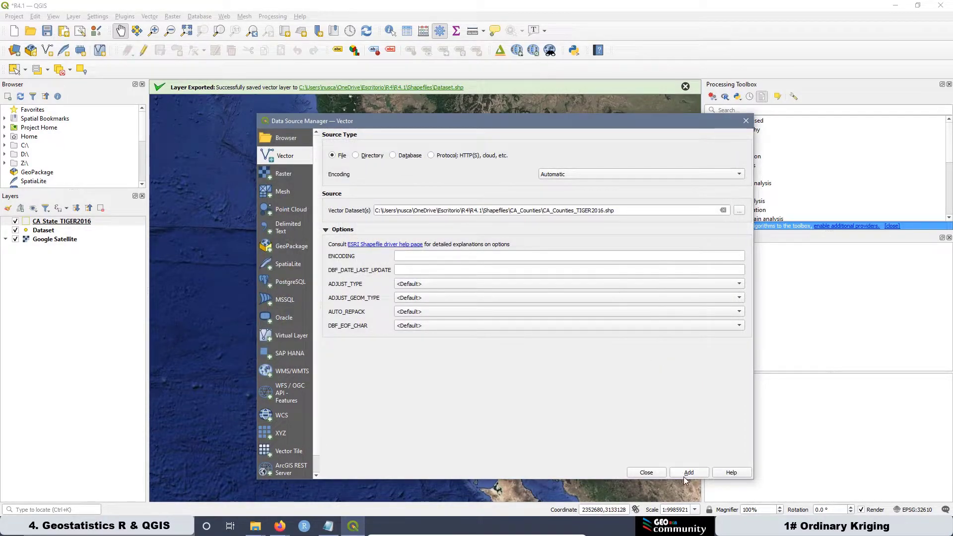
pyautogui.click(684, 476)
pyautogui.click(653, 473)
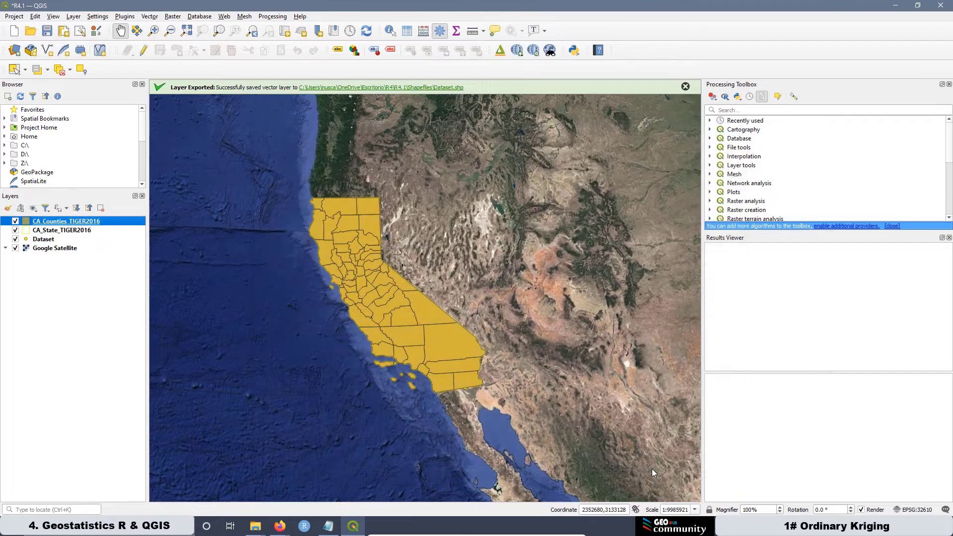
# Make the CA_Counties_TIGER2016 layer's fill transparent and inspect the county borders over the measurement points
pyautogui.rightClick(66, 221)
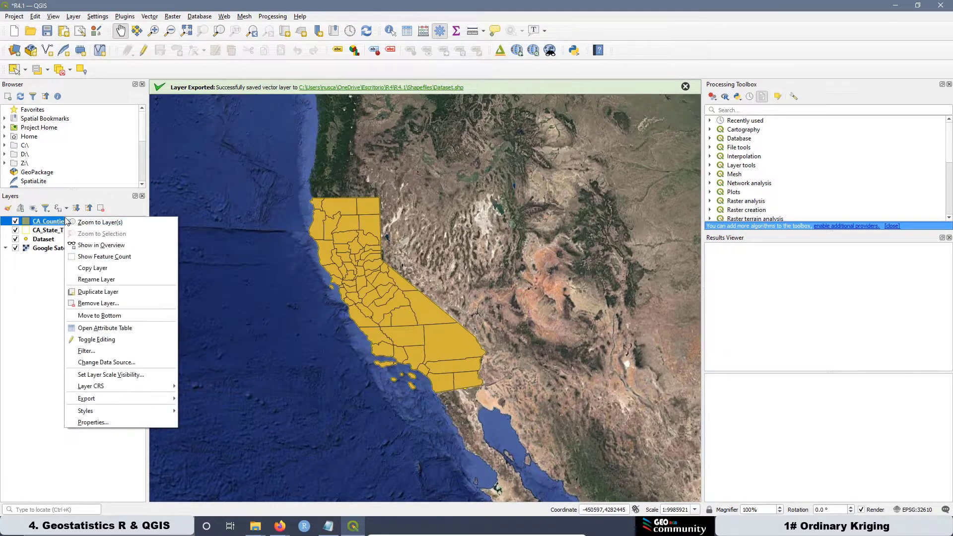
pyautogui.click(109, 423)
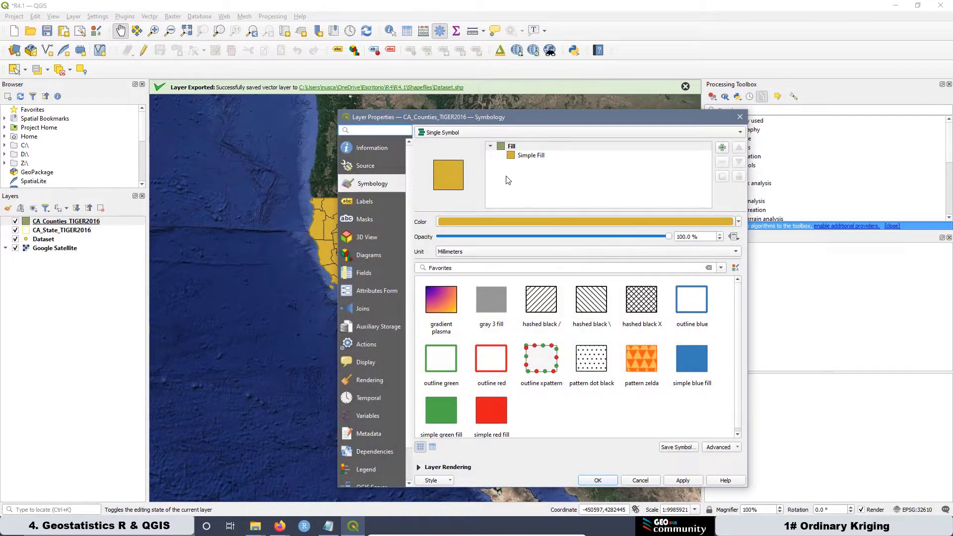
pyautogui.click(519, 157)
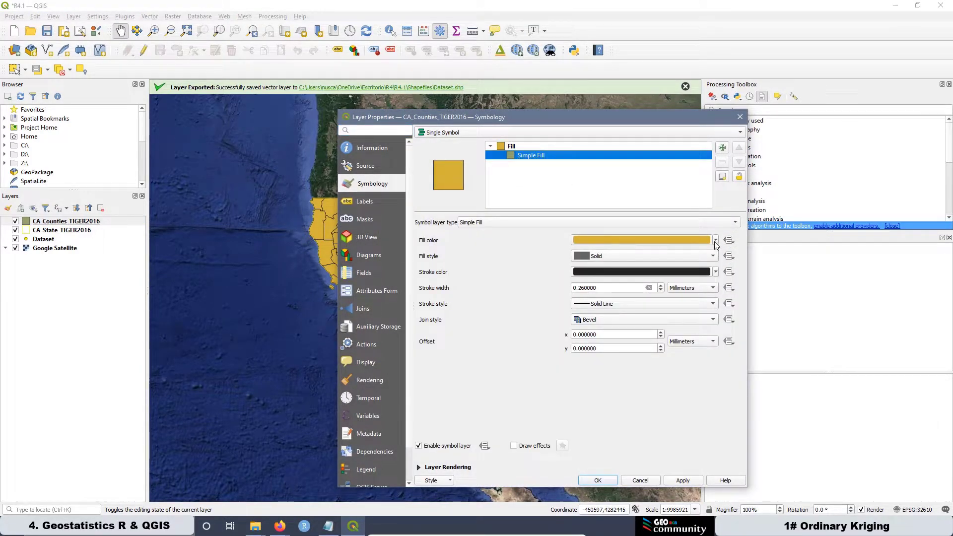
pyautogui.click(716, 240)
pyautogui.click(614, 251)
pyautogui.click(700, 483)
pyautogui.click(610, 484)
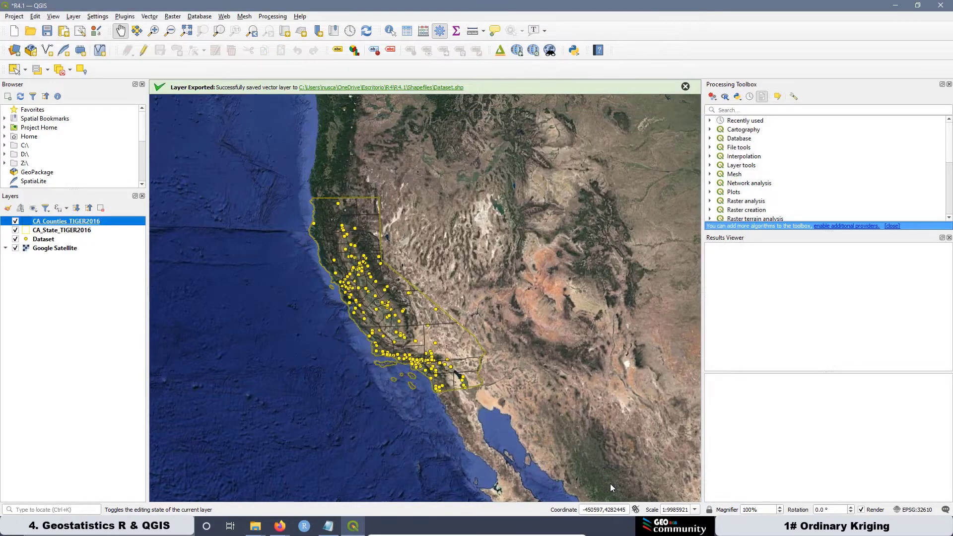
pyautogui.scroll(2, 428, 353)
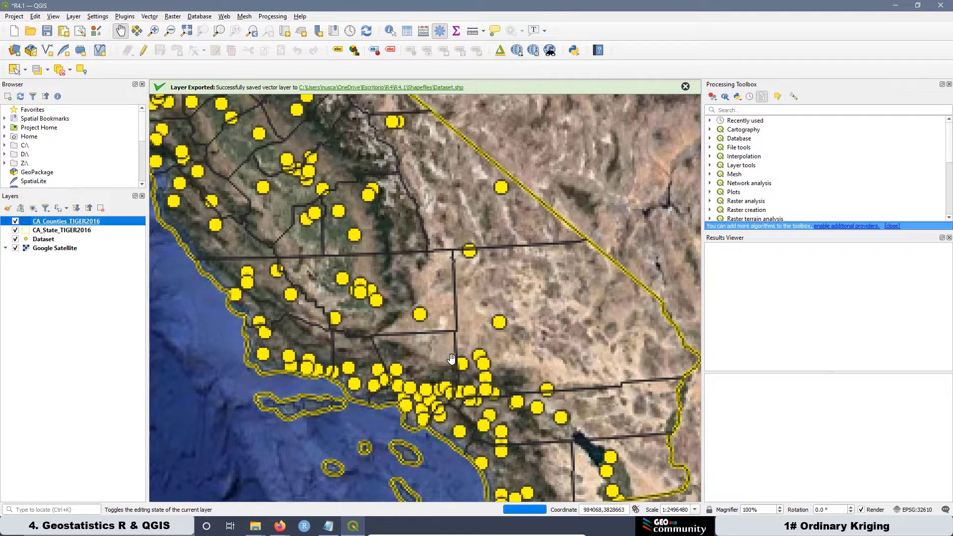
pyautogui.scroll(-1, 405, 313)
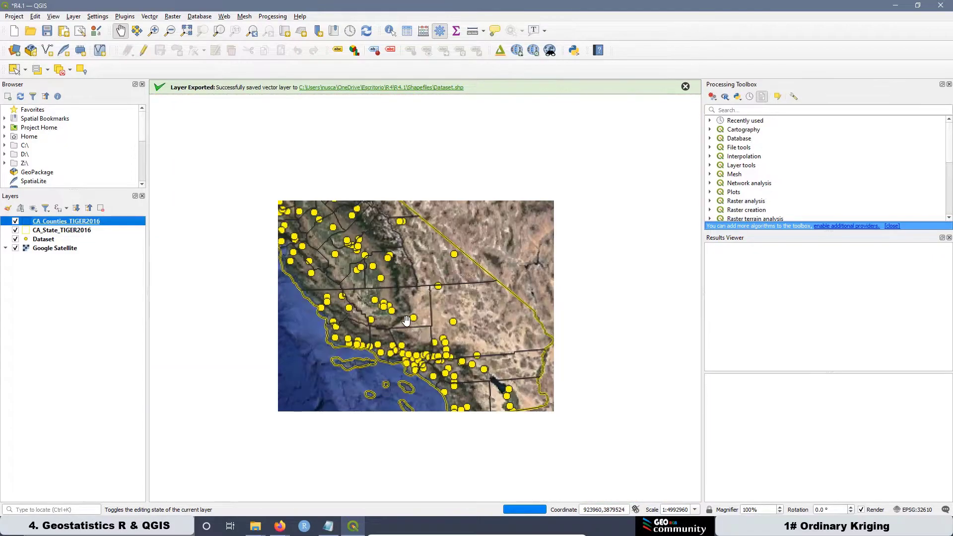
# Hide the CA_Counties_TIGER2016 layer and save the project
pyautogui.click(14, 221)
pyautogui.scroll(-1, 410, 323)
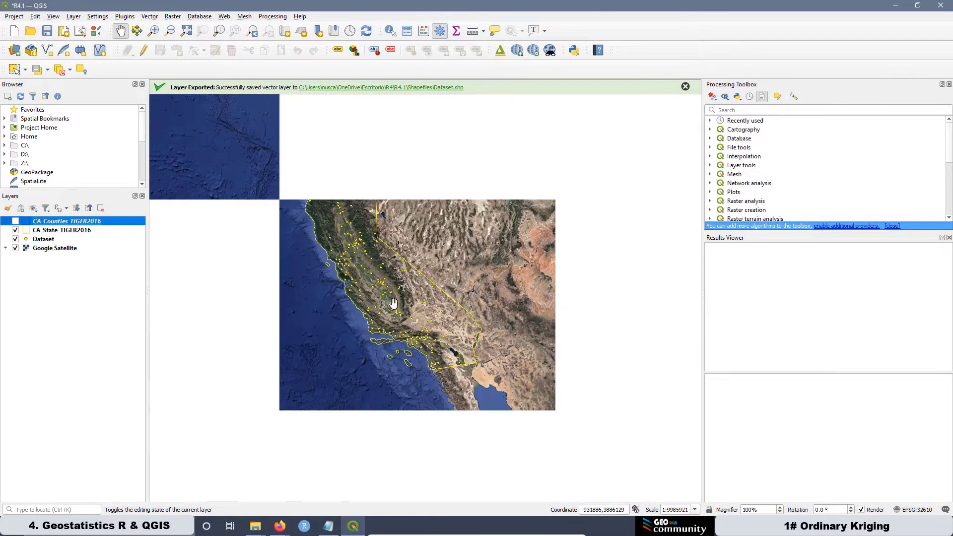
pyautogui.scroll(1, 413, 310)
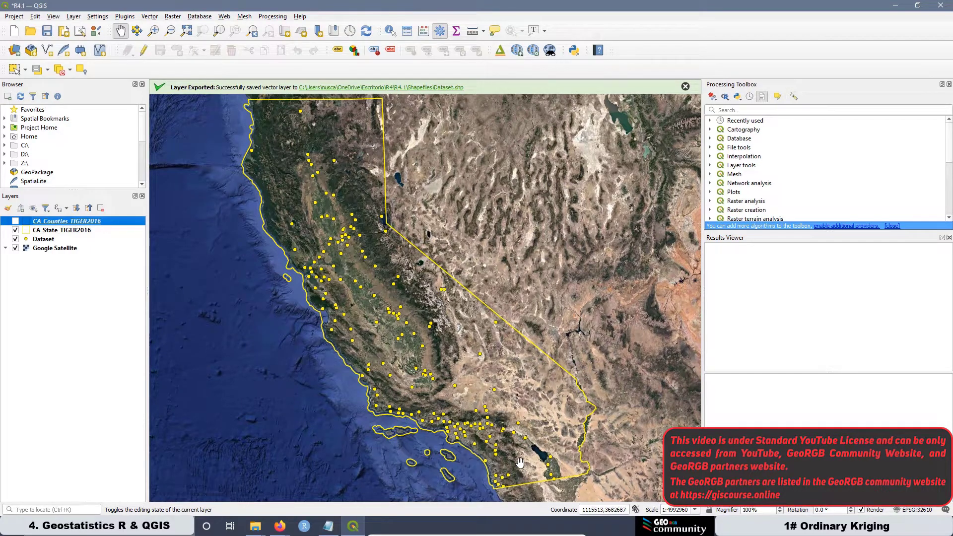
pyautogui.hotkey('ctrl', 's')
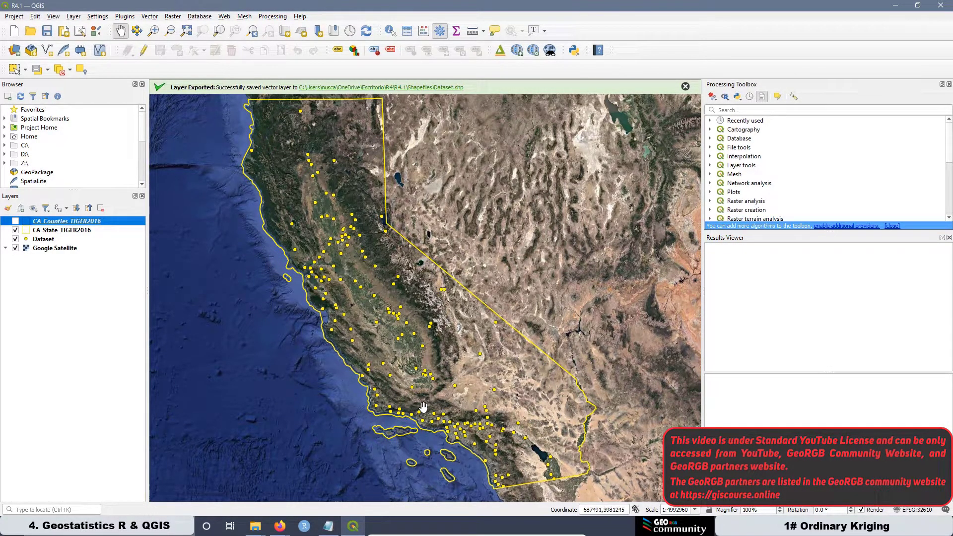
# Switch to Firefox and bring up the AirNow Air Quality Index (AQI) Basics page
pyautogui.click(284, 530)
pyautogui.click(239, 452)
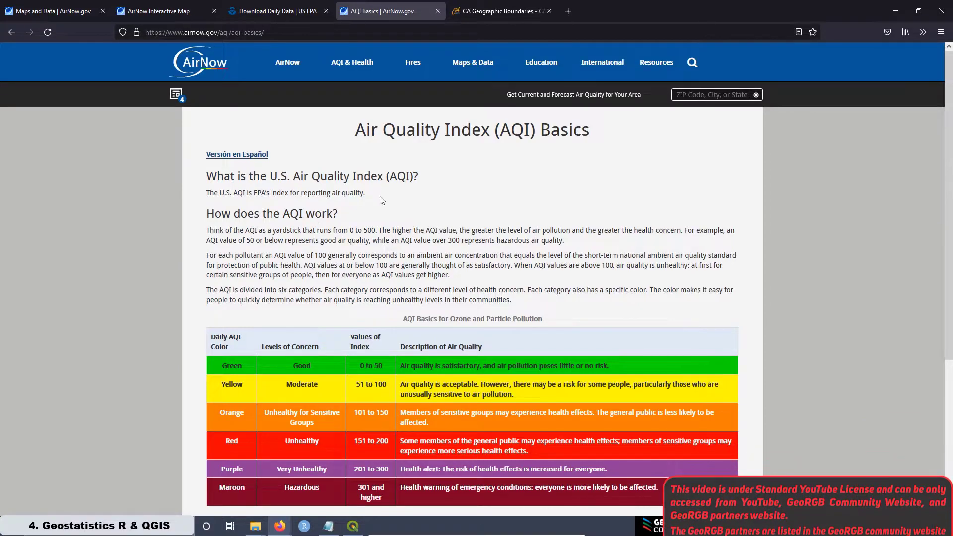